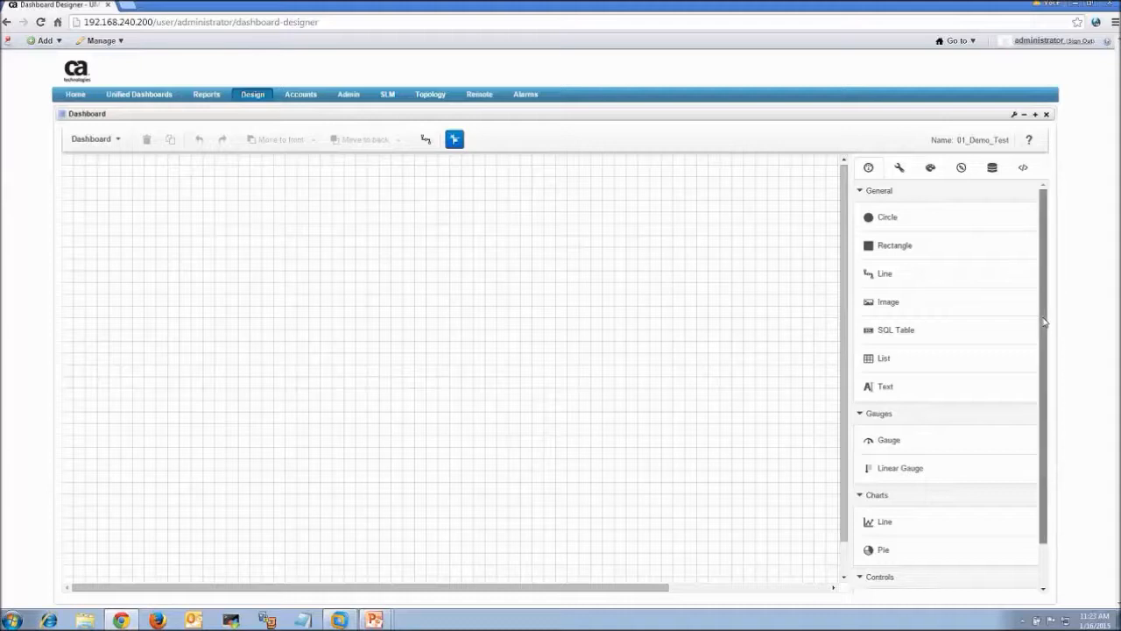
# Scroll the component palette down to the Controls group beside the empty 01_Demo_Test canvas
pyautogui.moveTo(1044, 322); pyautogui.dragTo(1054, 395)
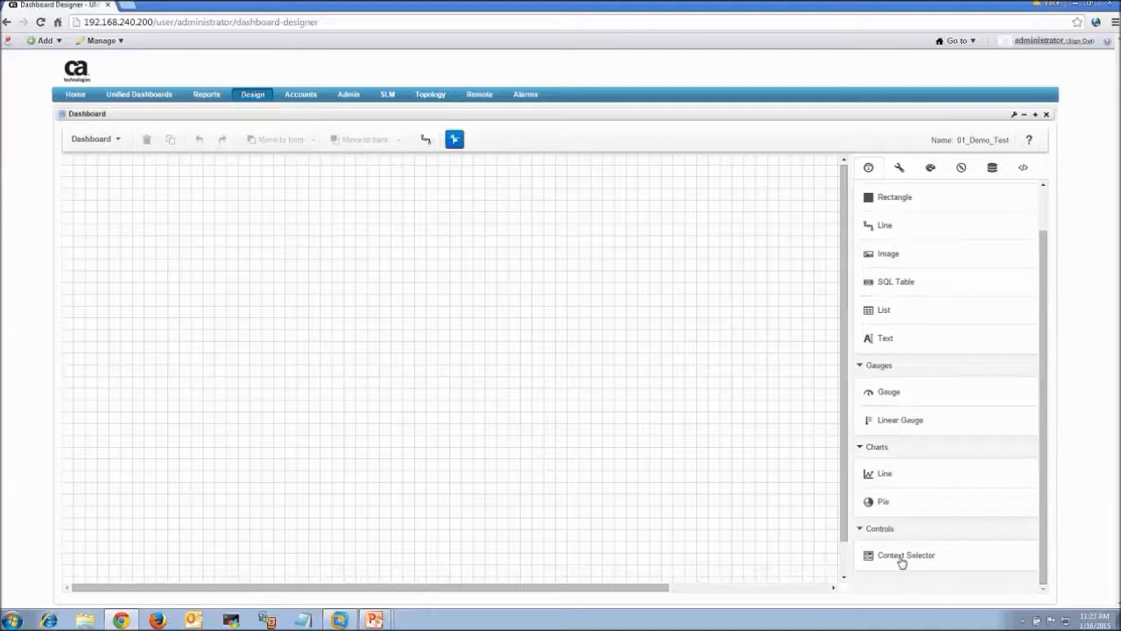
# Place a Context Selector widget on the canvas, set its Time range to Last 7 days, and show its properties
pyautogui.moveTo(906, 562); pyautogui.dragTo(123, 210)
pyautogui.moveTo(182, 246); pyautogui.dragTo(173, 239)
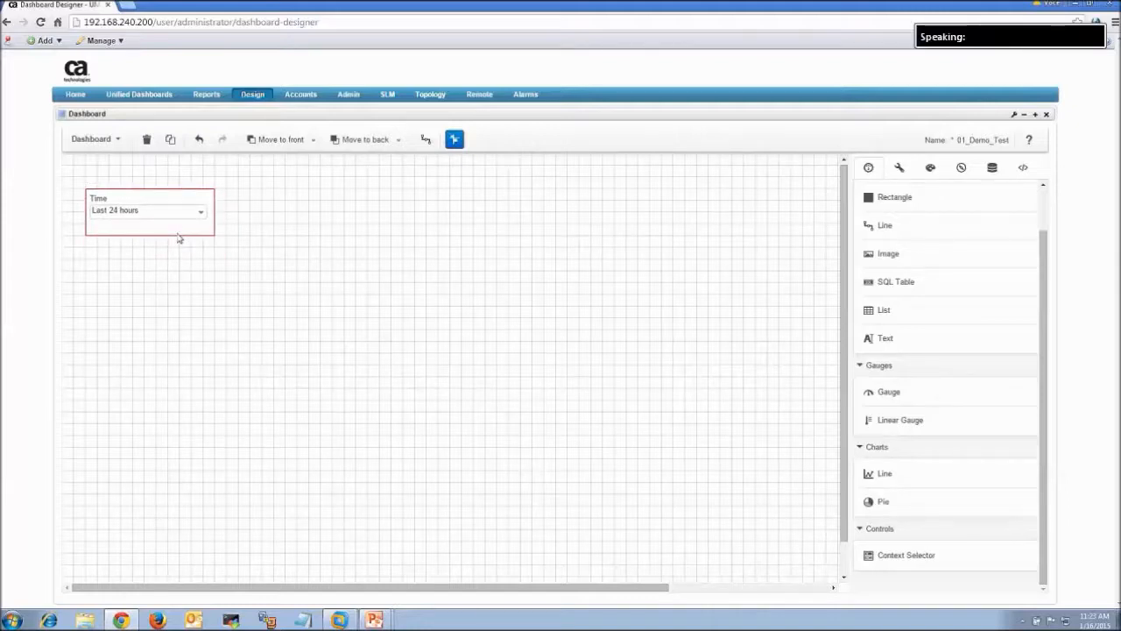
pyautogui.click(201, 211)
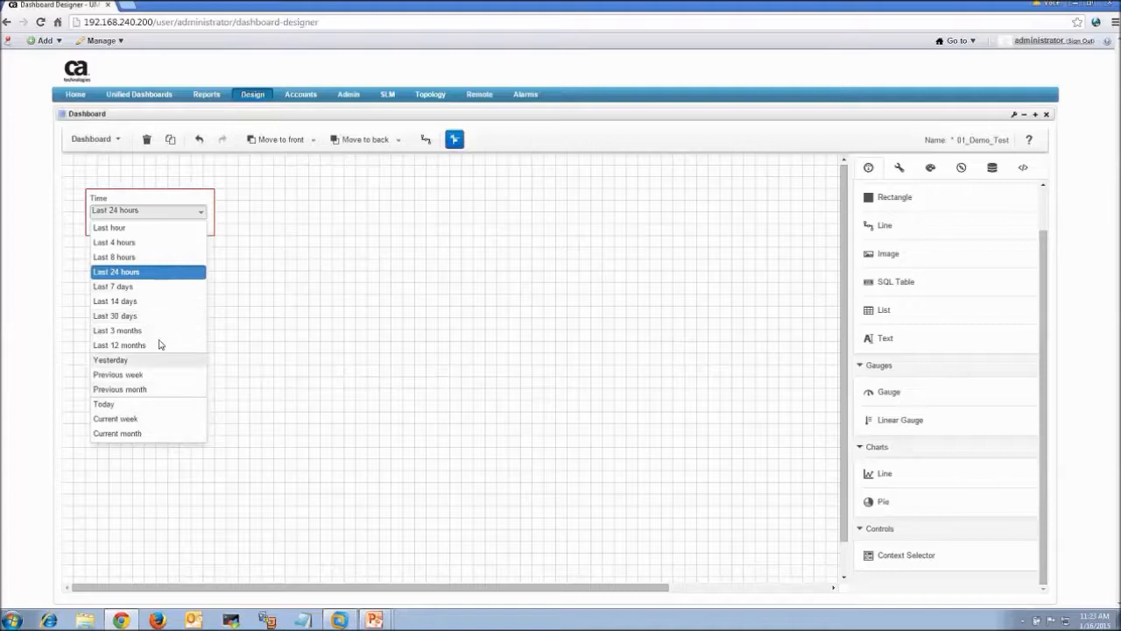
pyautogui.click(149, 286)
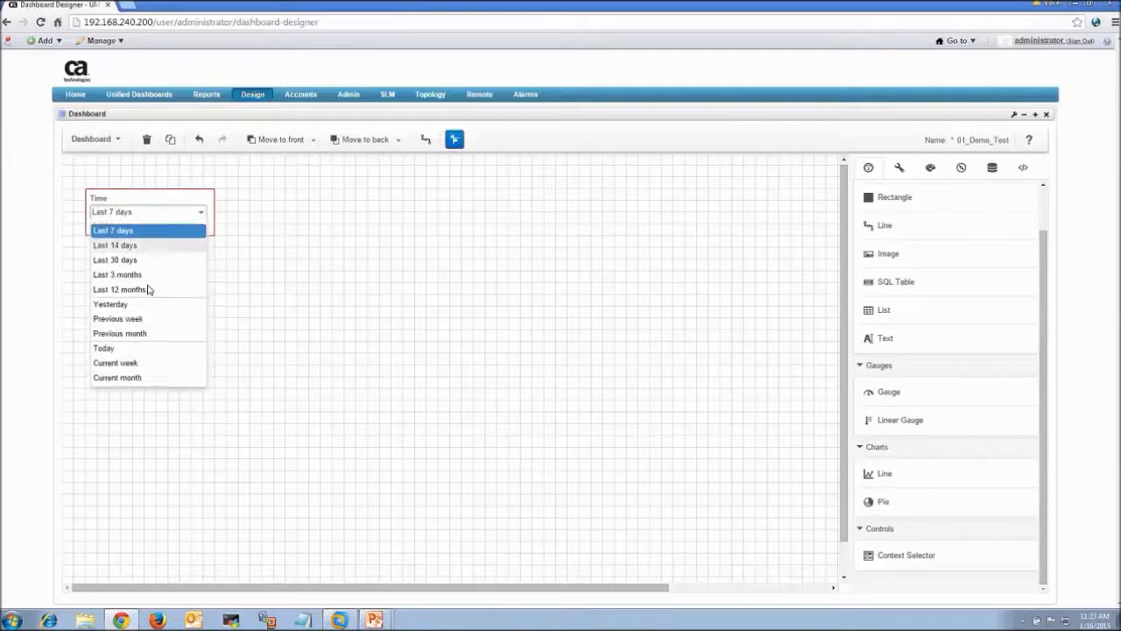
pyautogui.click(181, 233)
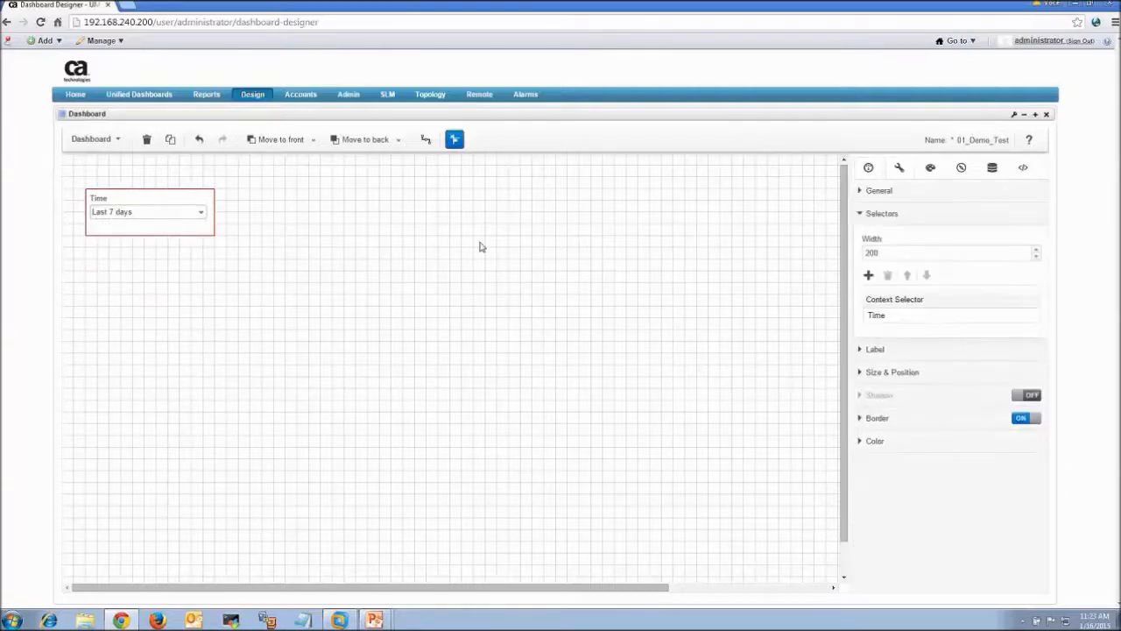
pyautogui.click(872, 192)
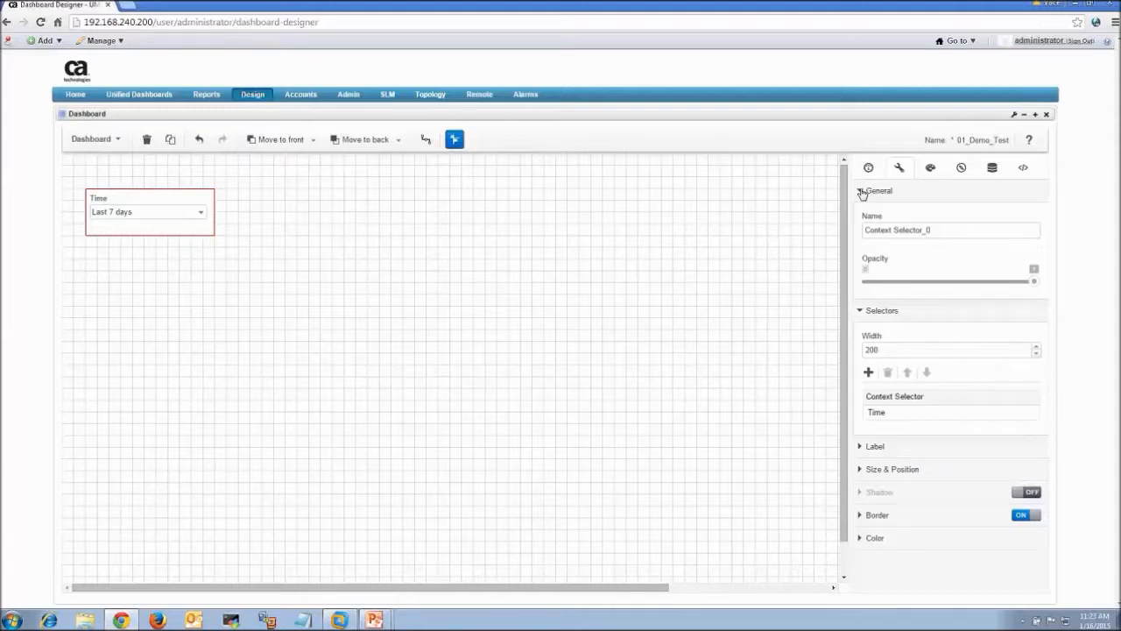
# Label the selector 'Chamada em Contexto' and change its font size from 20 to 10
pyautogui.click(863, 191)
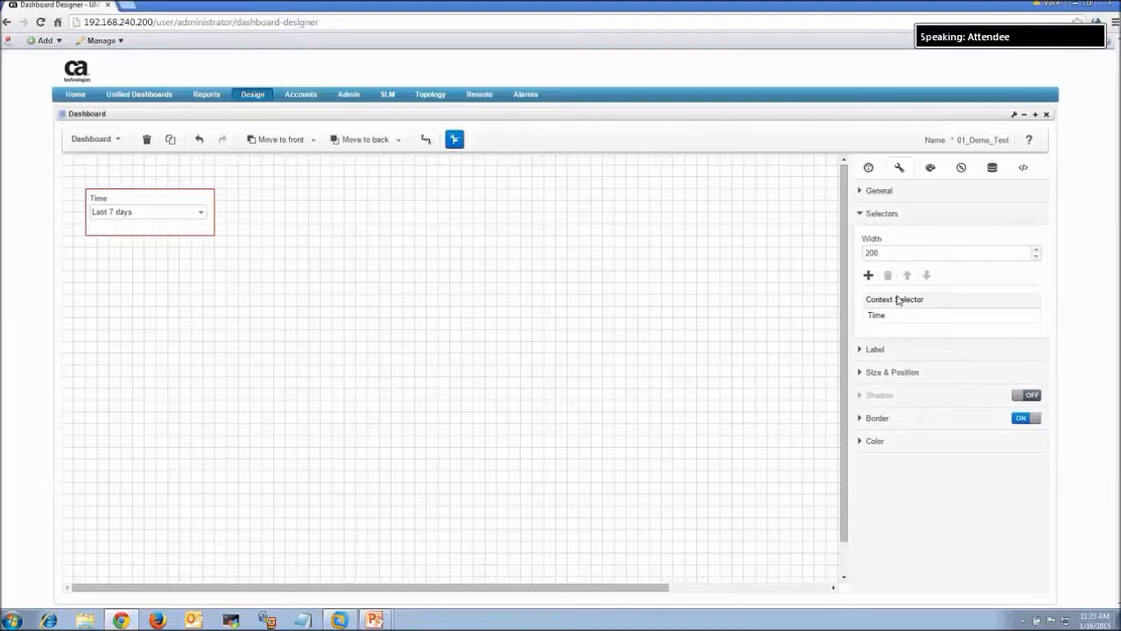
pyautogui.click(862, 350)
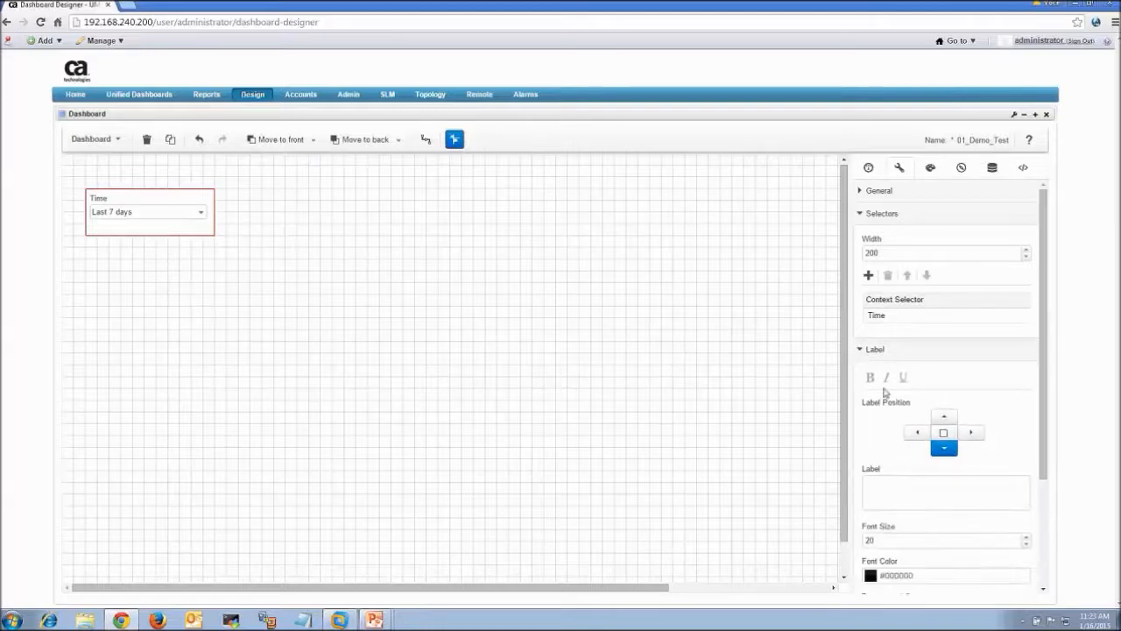
pyautogui.click(892, 491)
pyautogui.write('Chama')
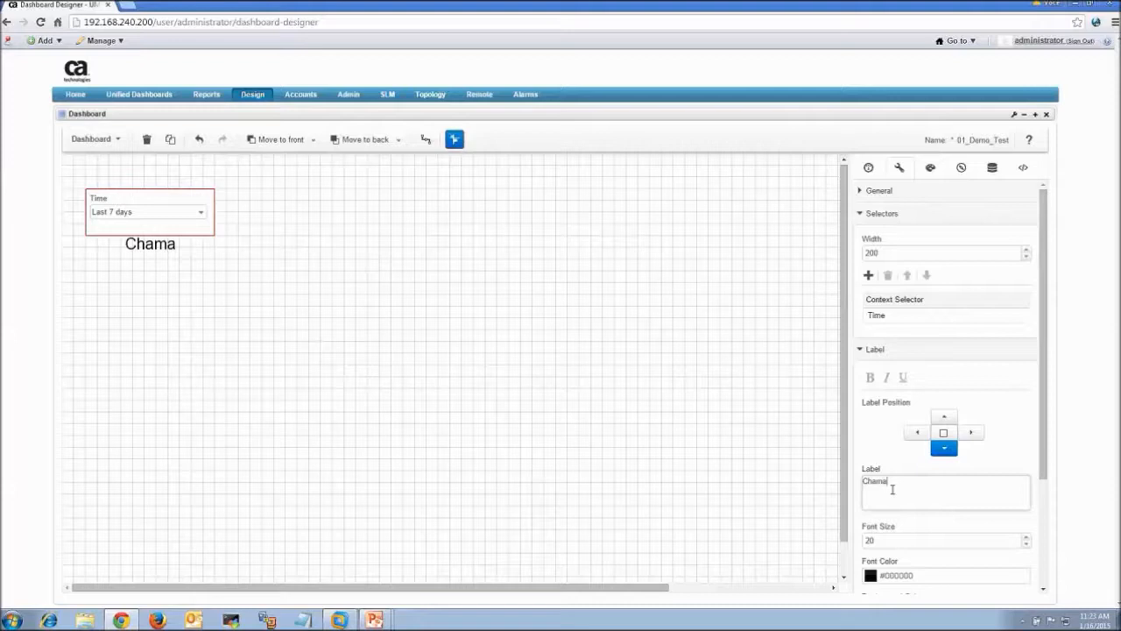
pyautogui.write('da em Contexto')
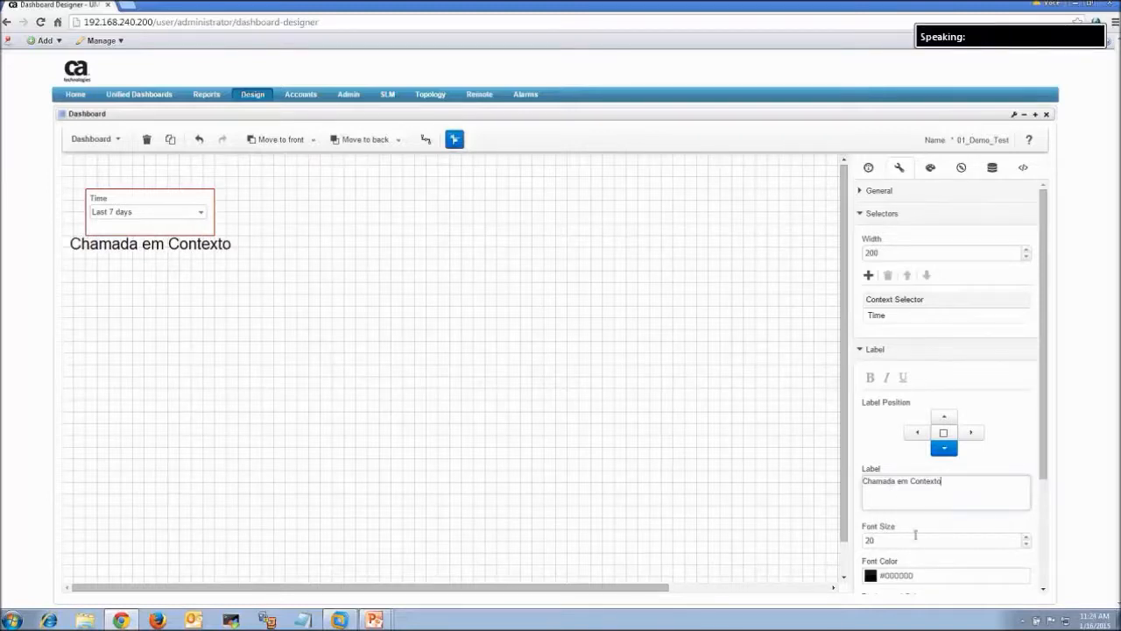
pyautogui.press('Tab')
pyautogui.write('10')
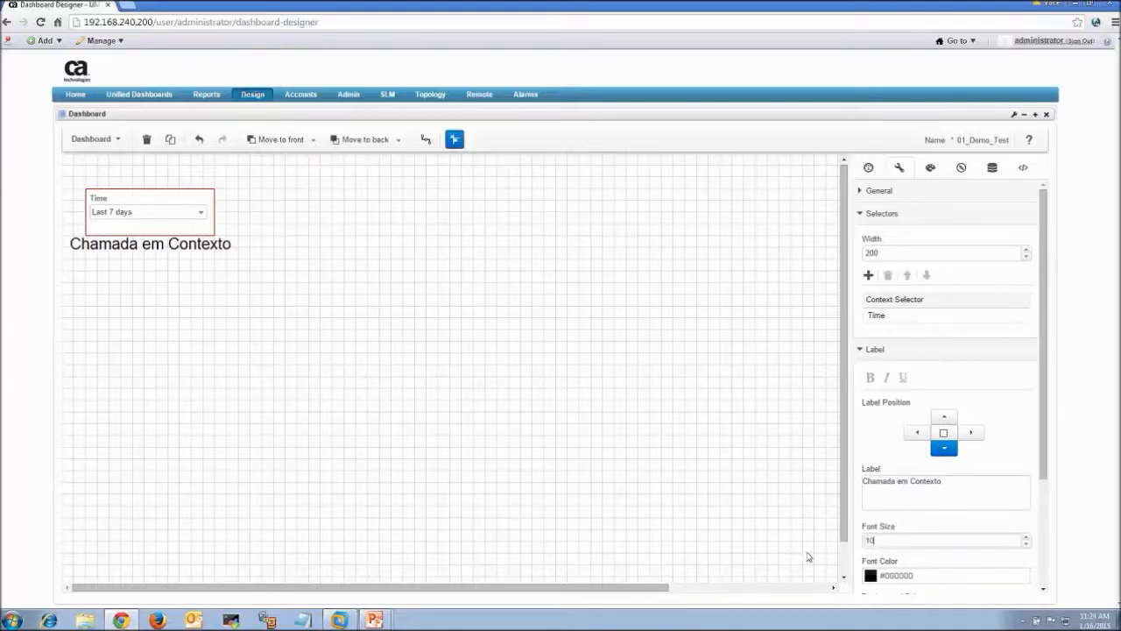
pyautogui.moveTo(1042, 321); pyautogui.dragTo(1049, 374)
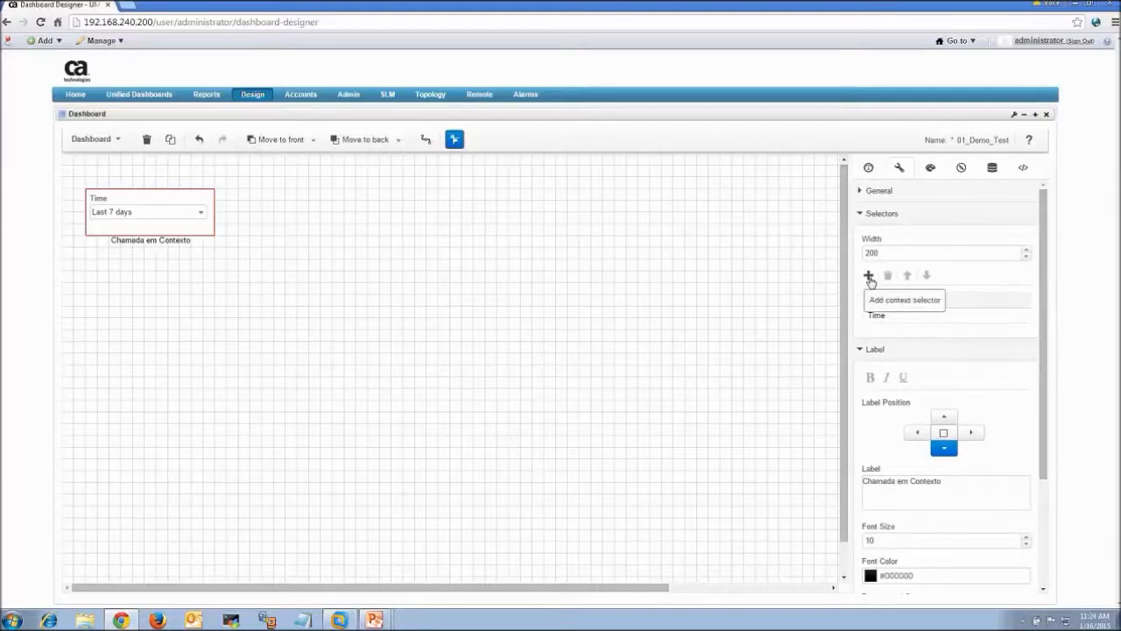
# Add a Dashboard-type selector to the widget and enlarge the widget to show it
pyautogui.click(869, 276)
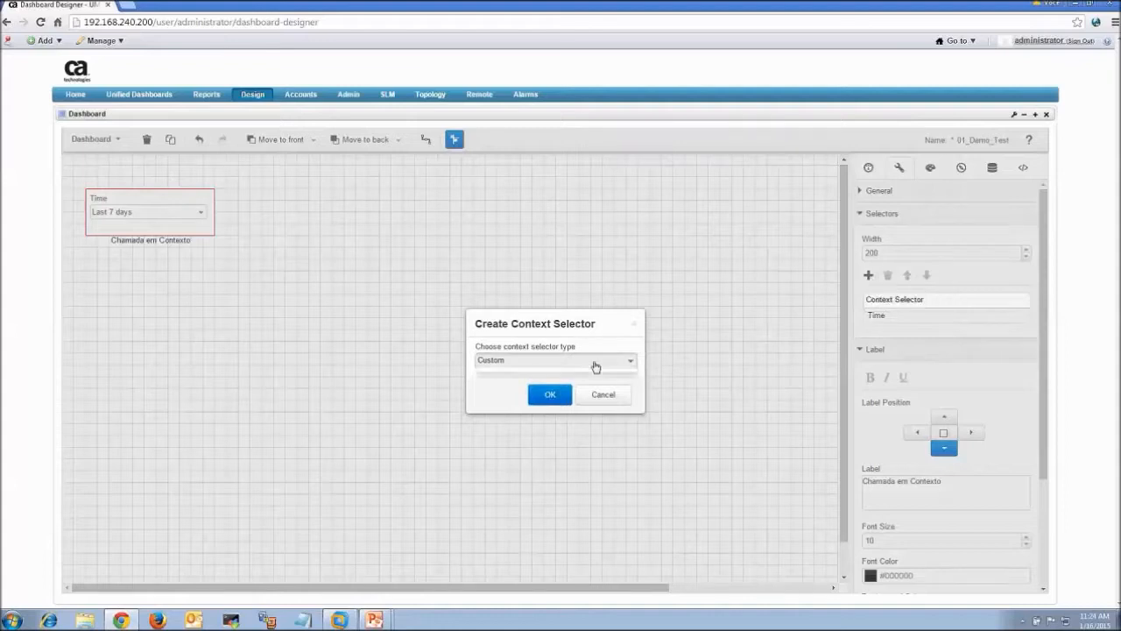
pyautogui.click(595, 363)
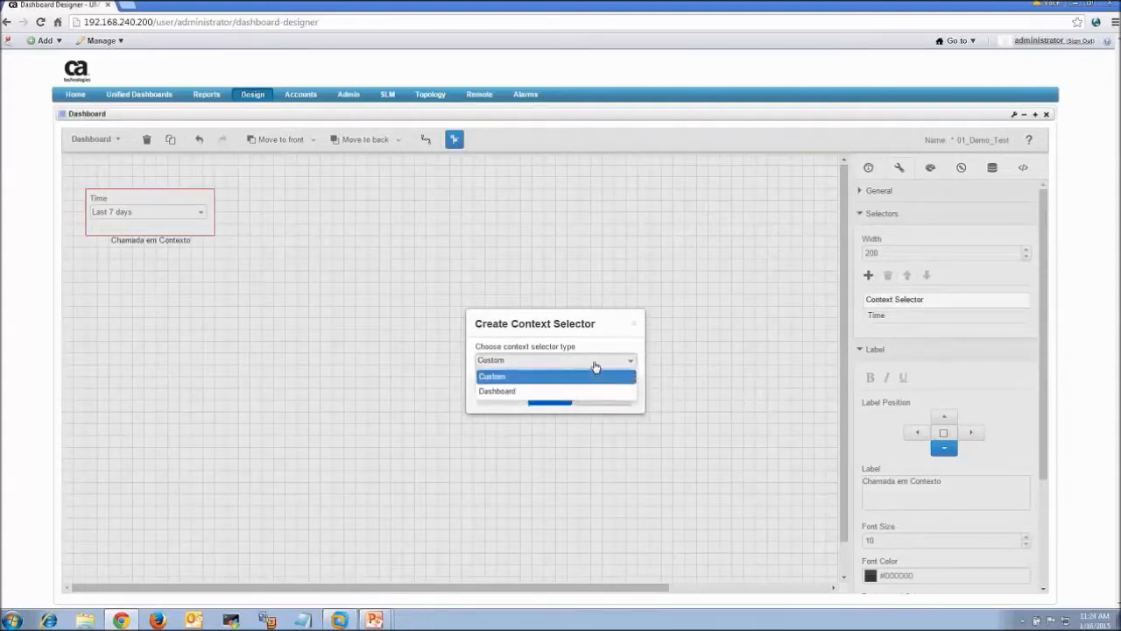
pyautogui.click(505, 392)
pyautogui.click(548, 395)
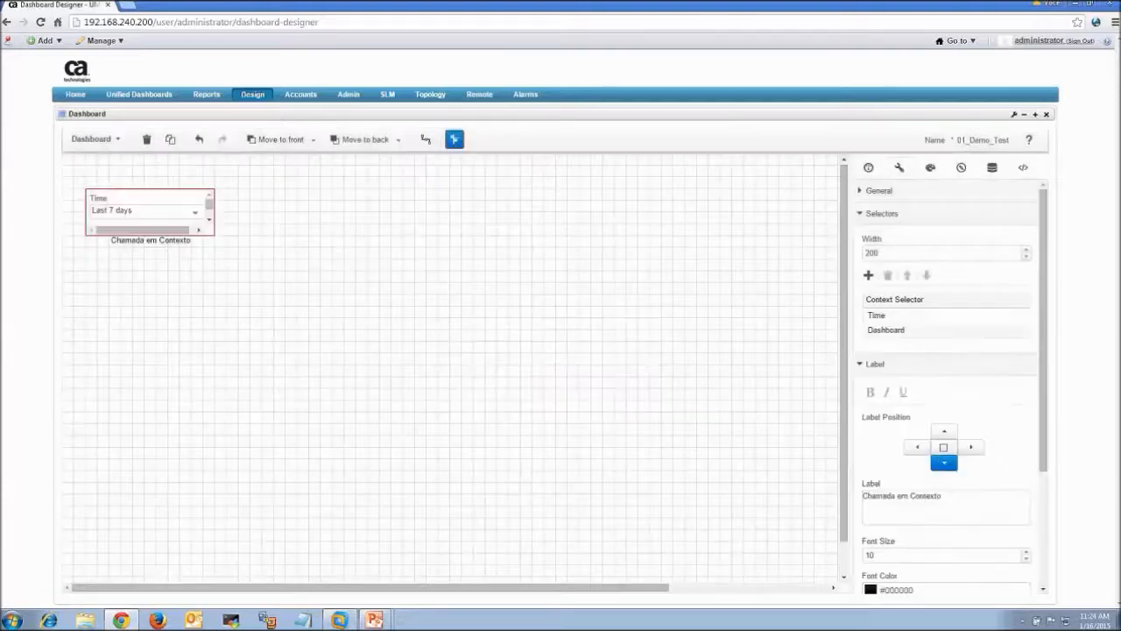
pyautogui.moveTo(211, 232); pyautogui.dragTo(212, 315)
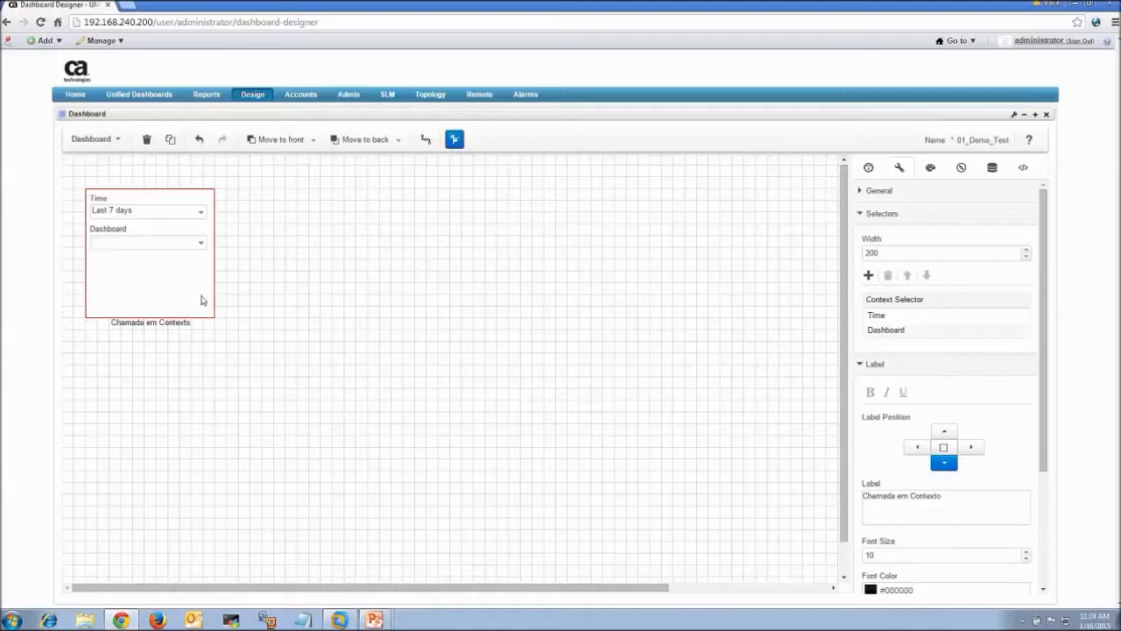
pyautogui.click(288, 280)
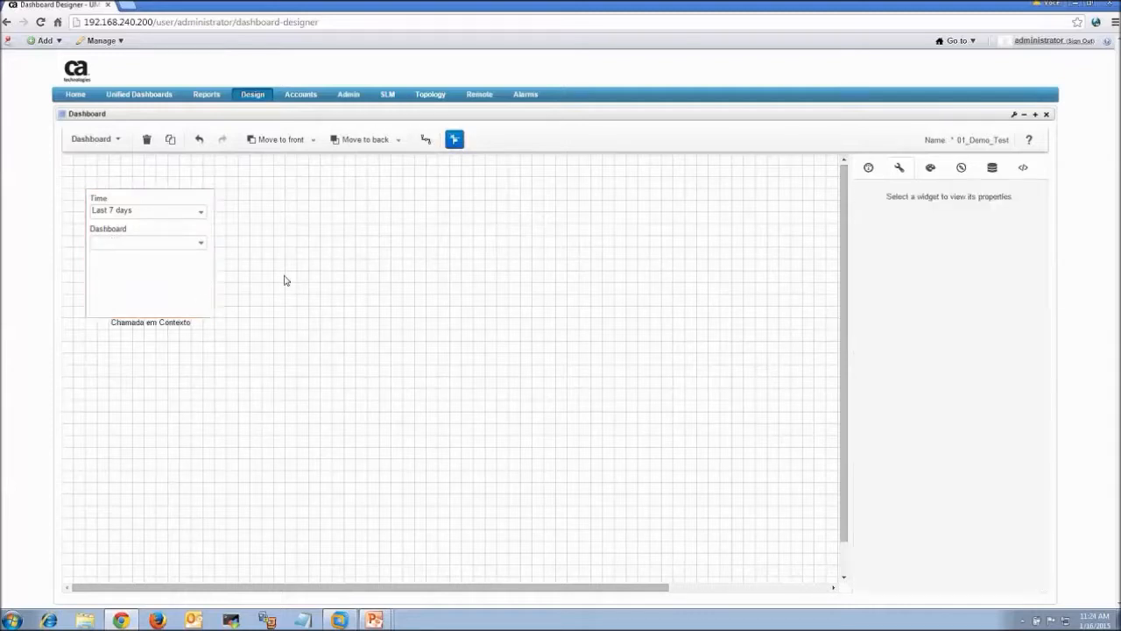
# Pick IT_Health in the widget's Dashboard dropdown
pyautogui.click(188, 217)
pyautogui.click(189, 217)
pyautogui.click(199, 243)
pyautogui.click(199, 243)
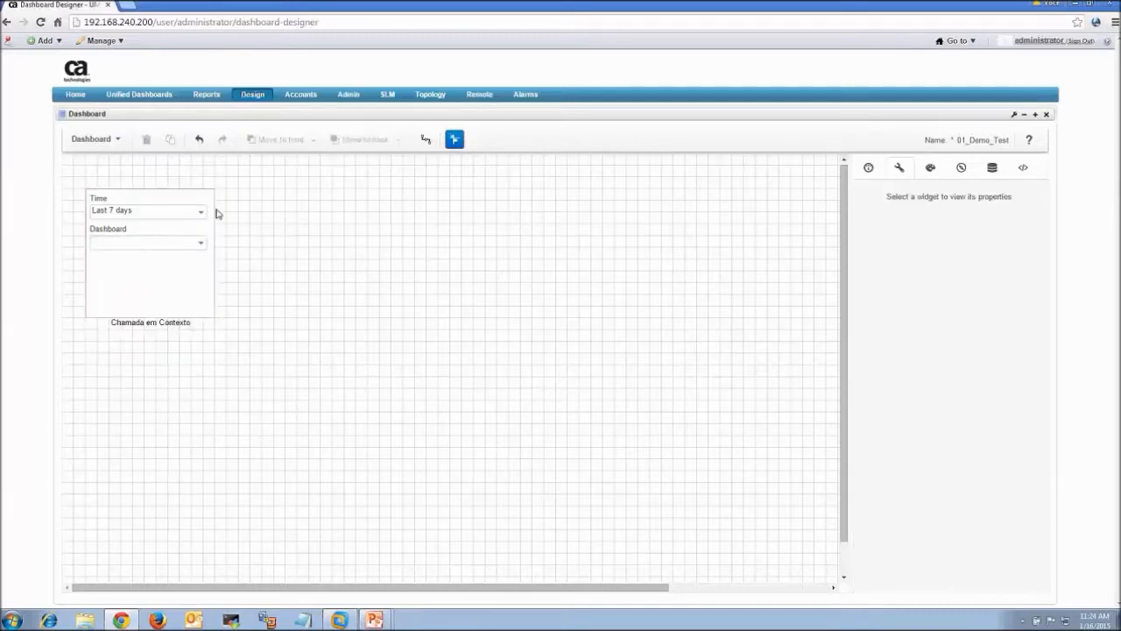
pyautogui.click(201, 213)
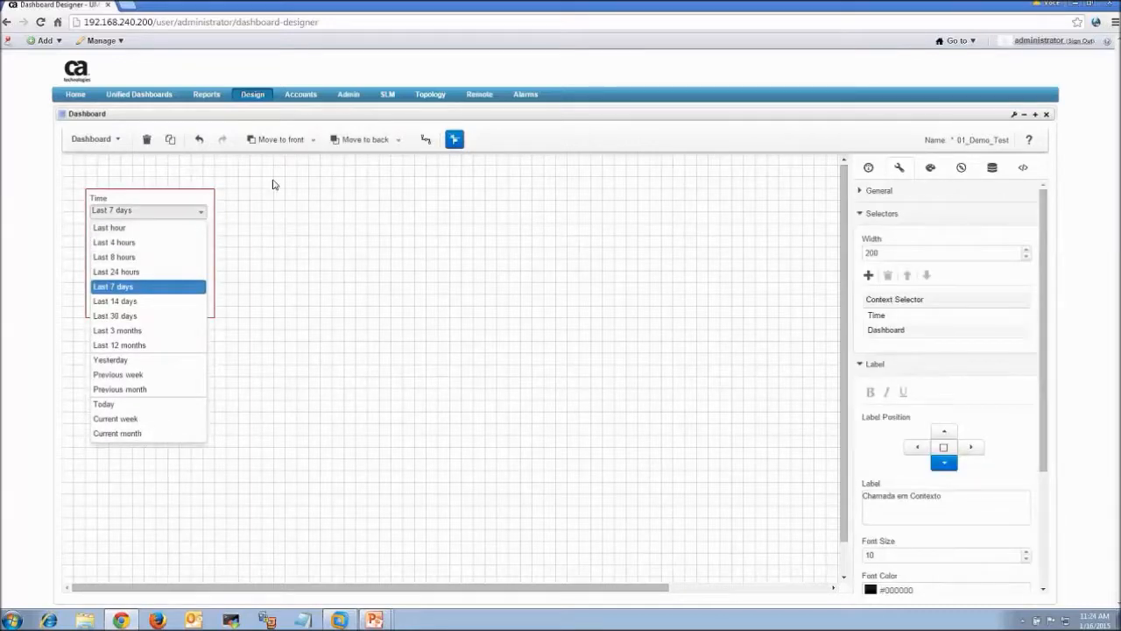
pyautogui.click(244, 187)
pyautogui.click(200, 247)
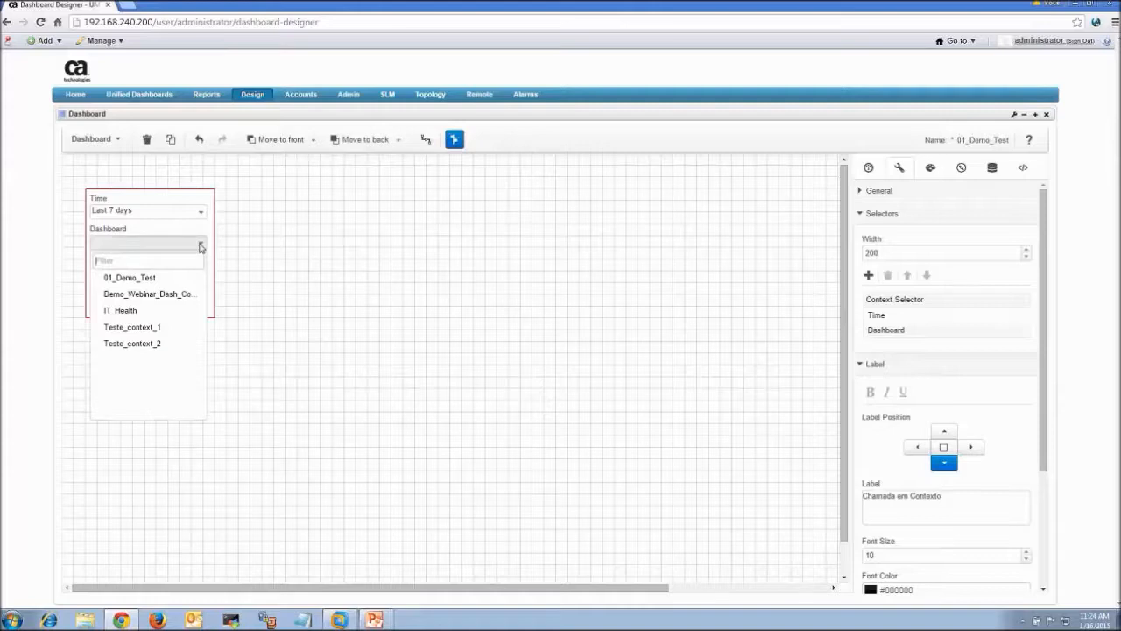
pyautogui.click(140, 313)
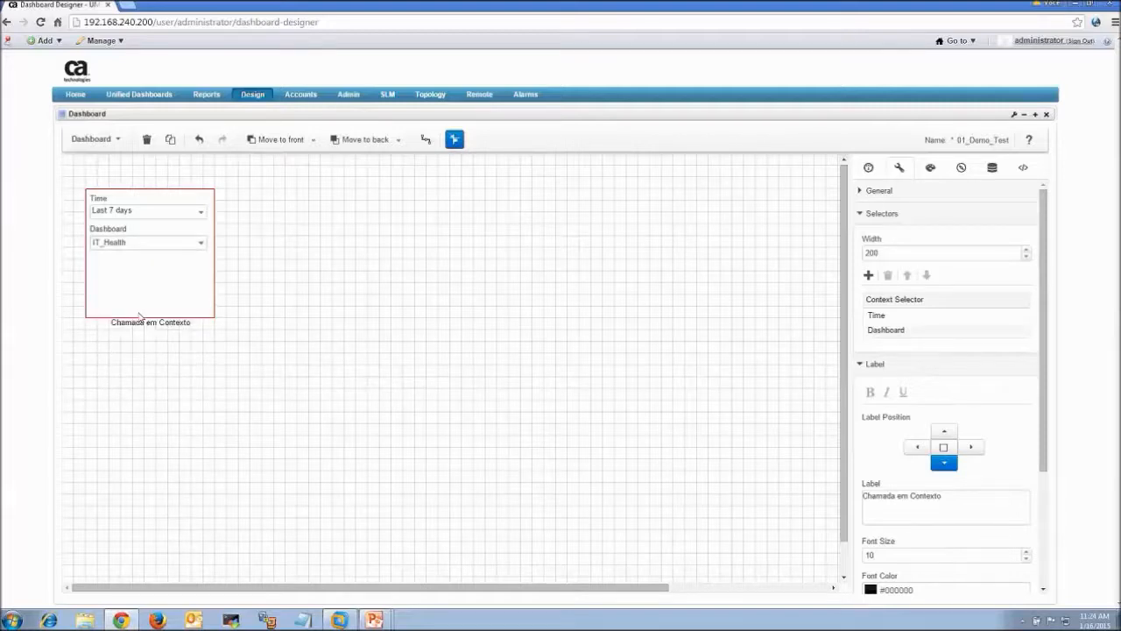
# Save the dashboard, switch to live view and load IT_Health from the Dashboard selector
pyautogui.click(117, 140)
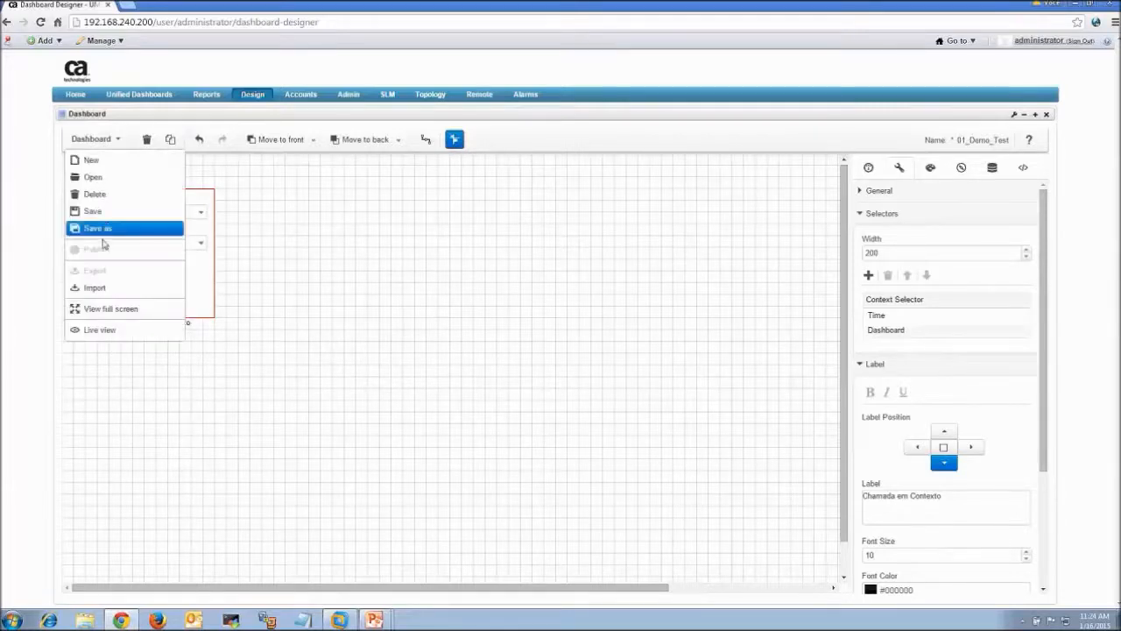
pyautogui.click(109, 212)
pyautogui.click(93, 138)
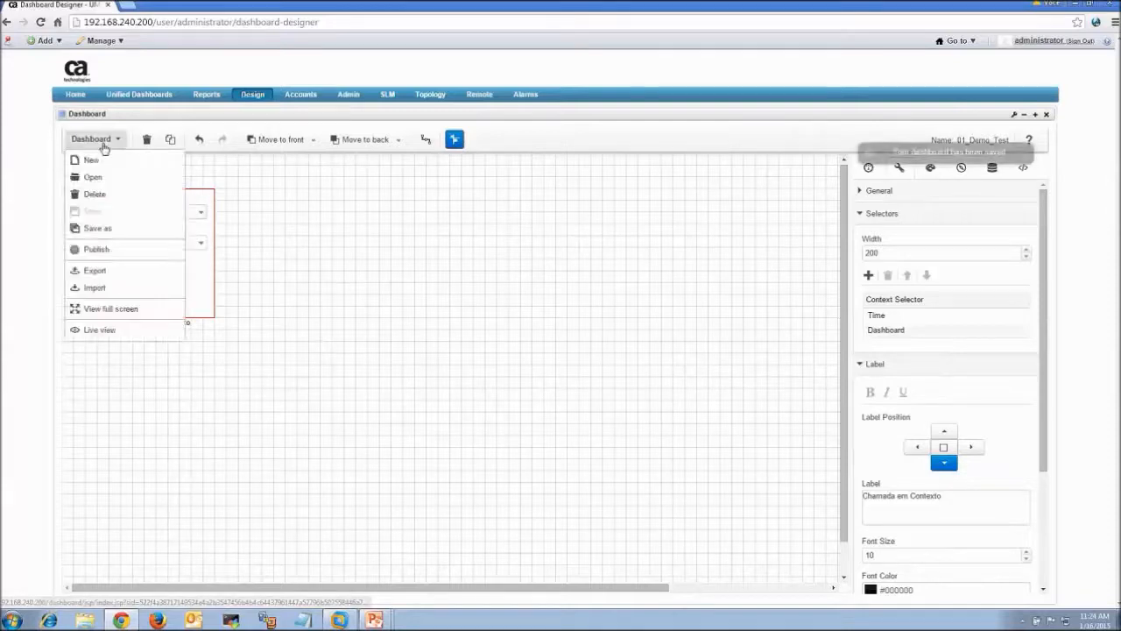
pyautogui.click(99, 330)
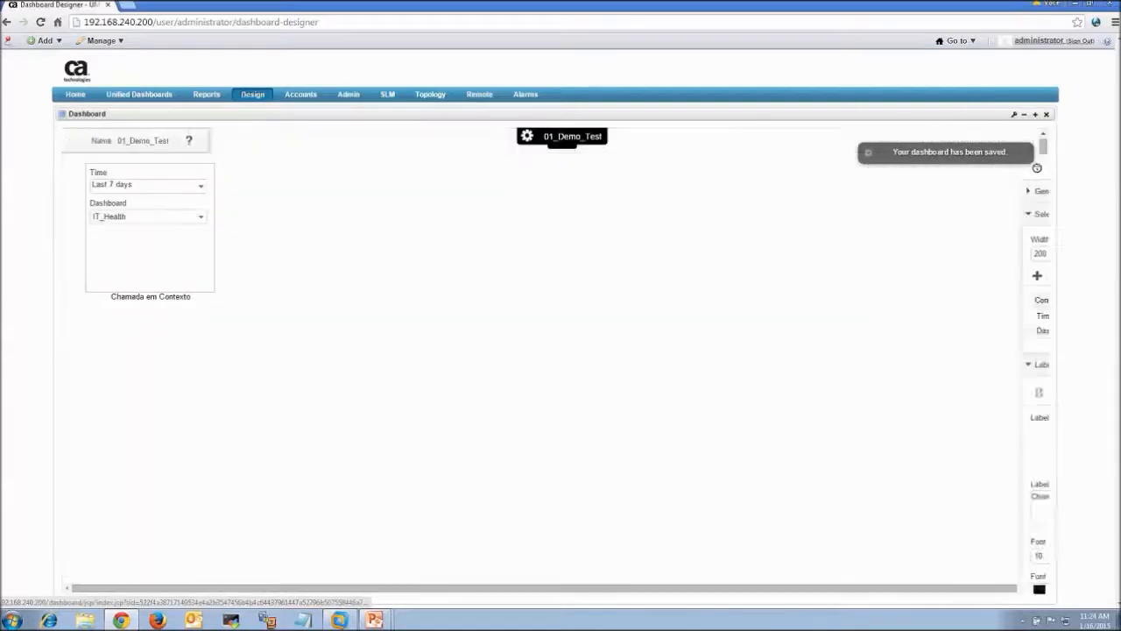
pyautogui.click(195, 216)
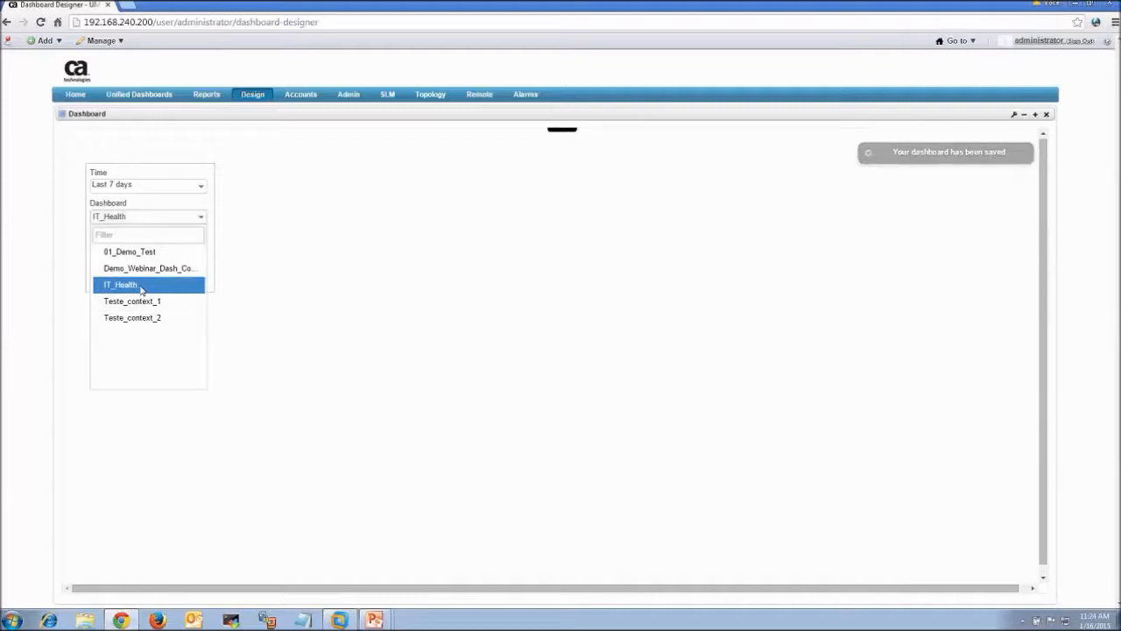
pyautogui.click(141, 287)
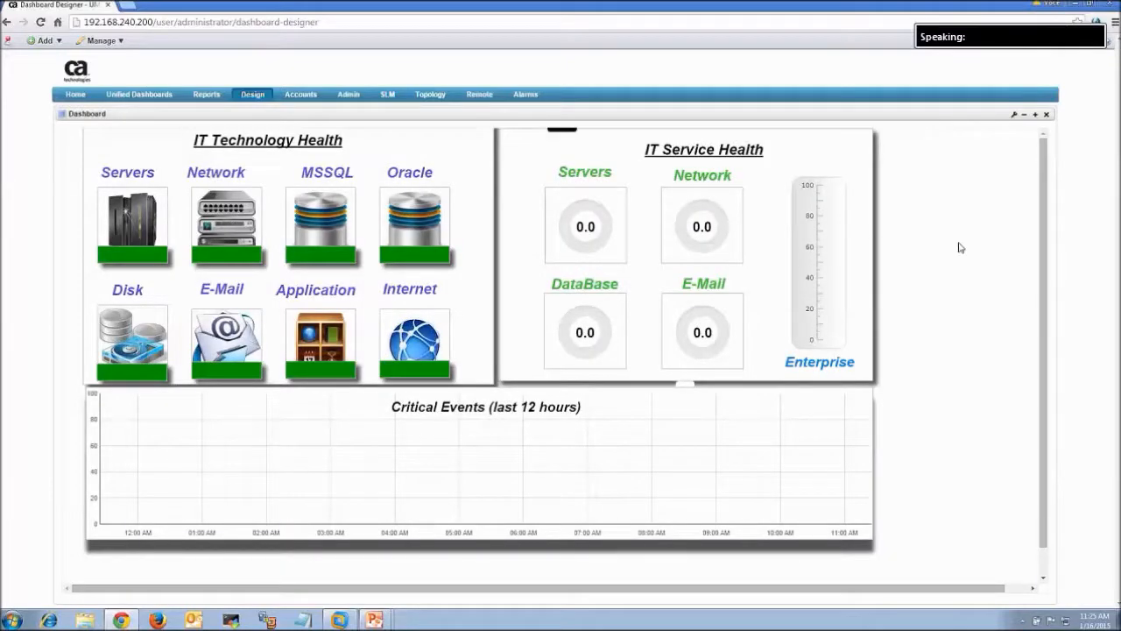
# Return to the 01_Demo_Test dashboard and put it back into editing mode
pyautogui.moveTo(530, 140)
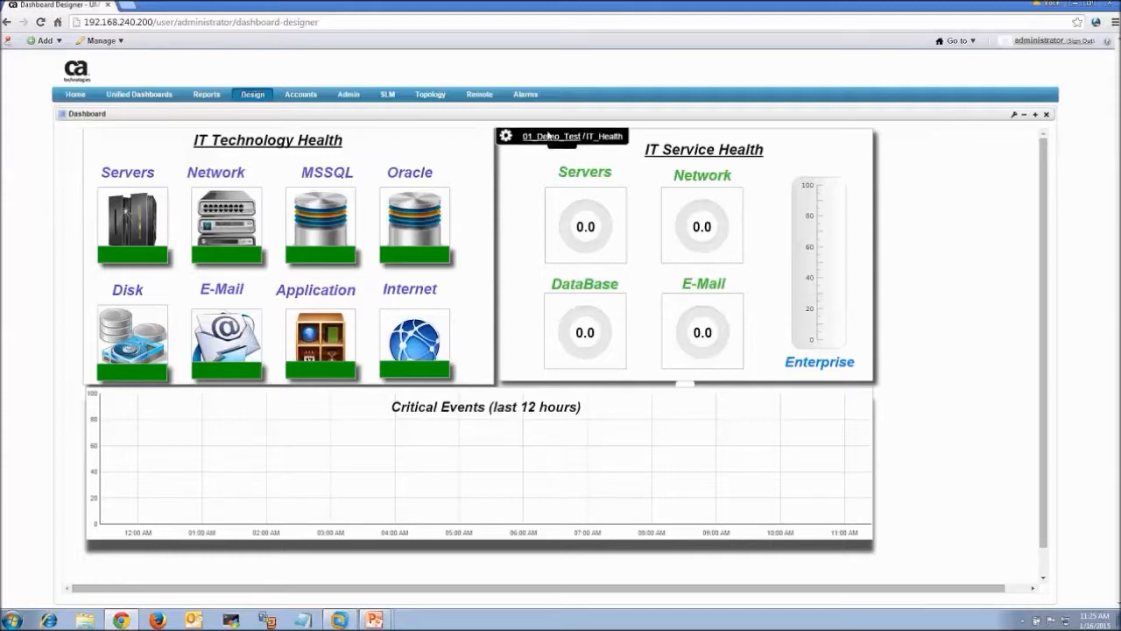
pyautogui.click(537, 137)
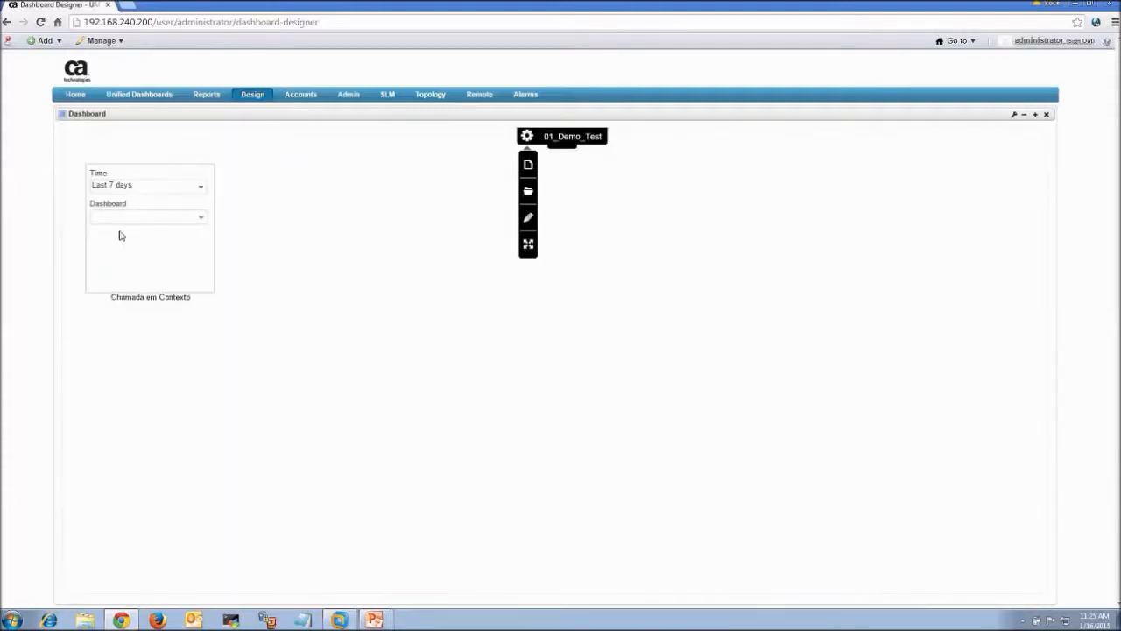
pyautogui.click(197, 223)
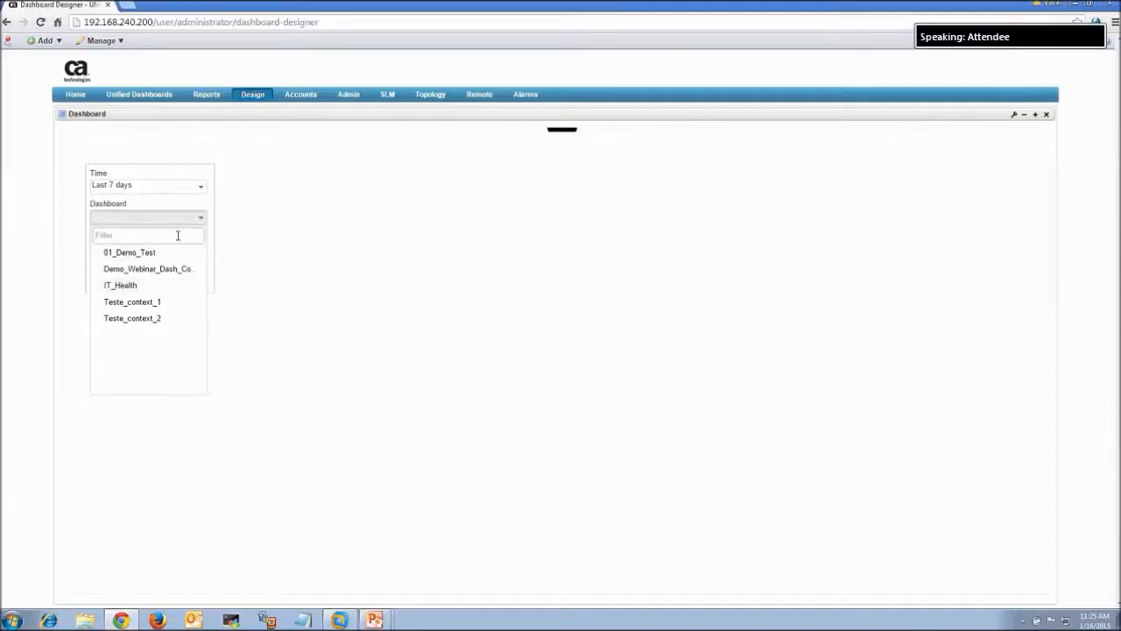
pyautogui.click(324, 215)
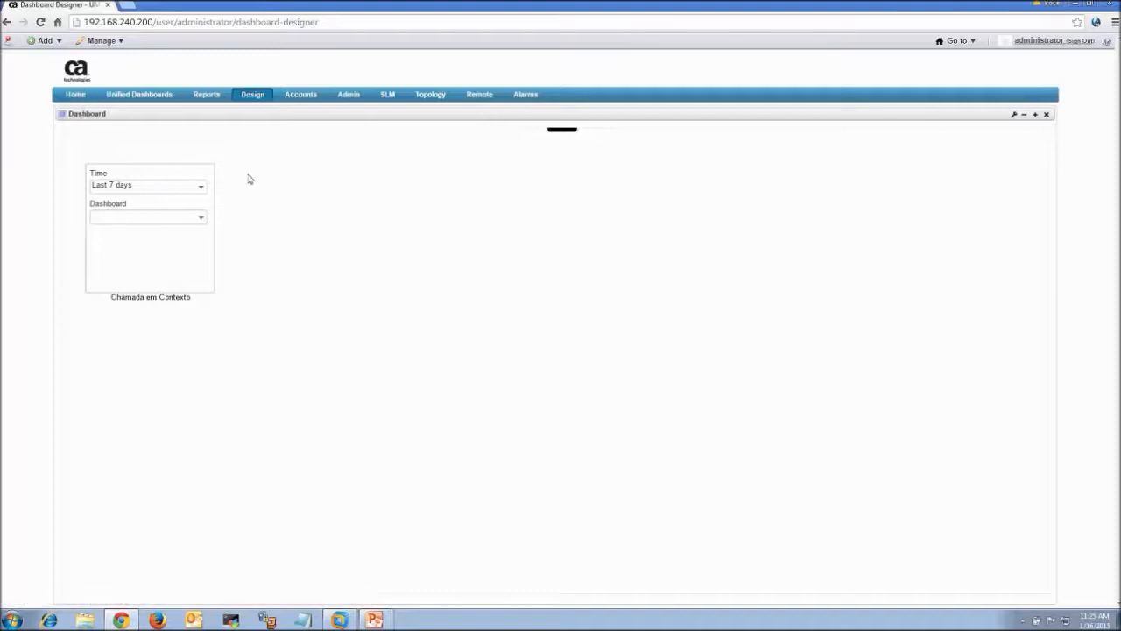
pyautogui.moveTo(561, 130)
pyautogui.moveTo(528, 136)
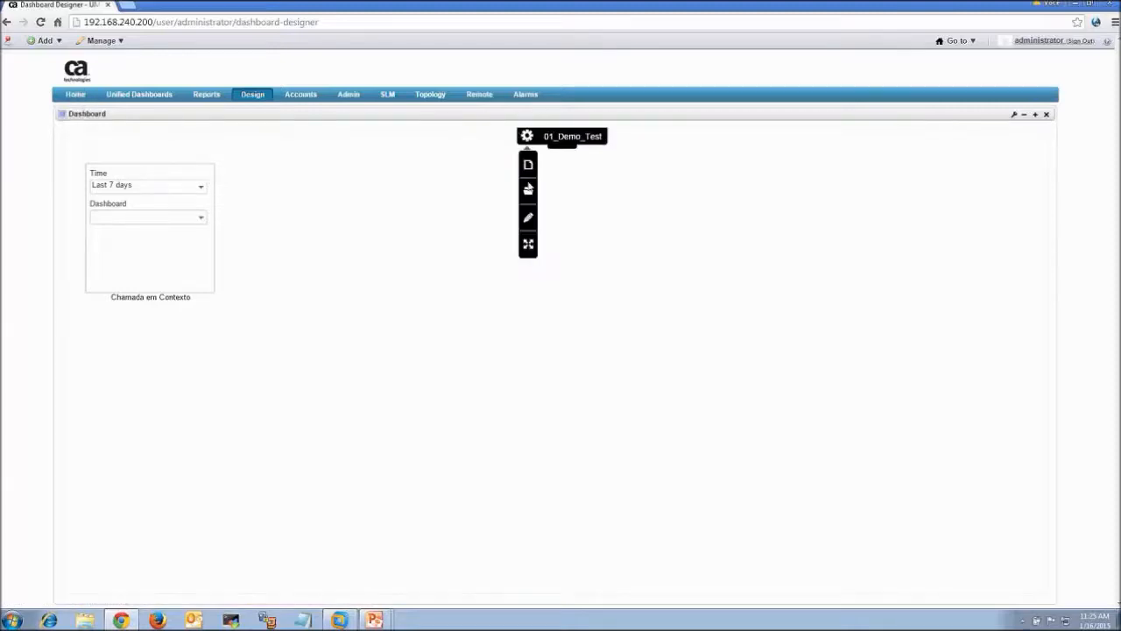
pyautogui.click(528, 218)
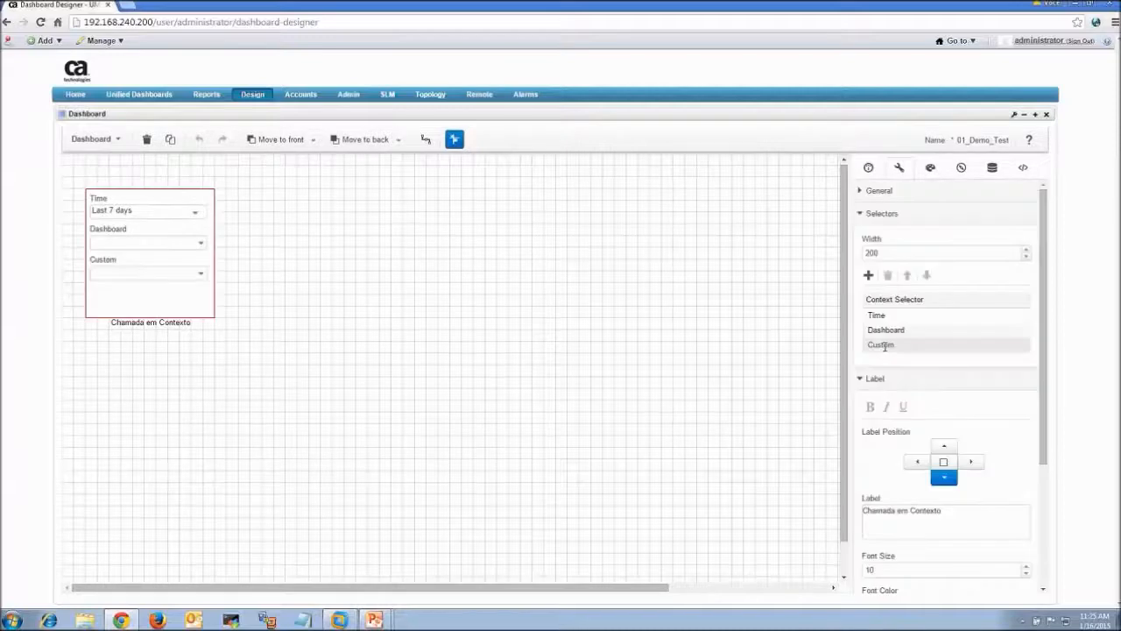
# Rename the widget's Custom selector to 'System' and switch to the PowerPoint webcast slide
pyautogui.click(878, 344)
pyautogui.doubleClick(881, 343)
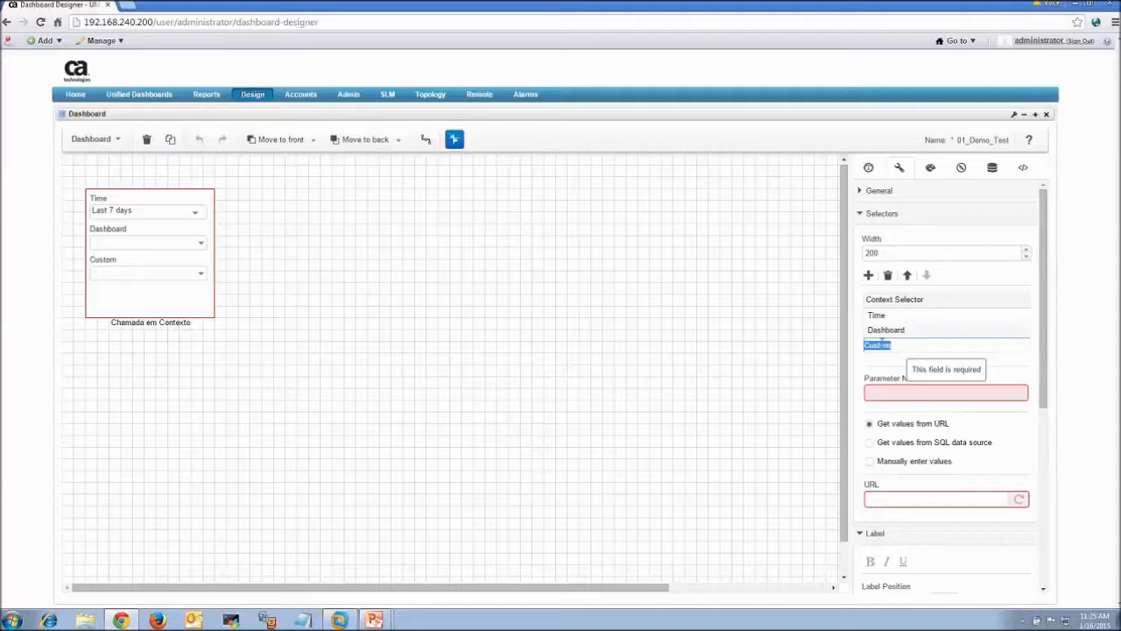
pyautogui.write('Syste')
pyautogui.press('Return')
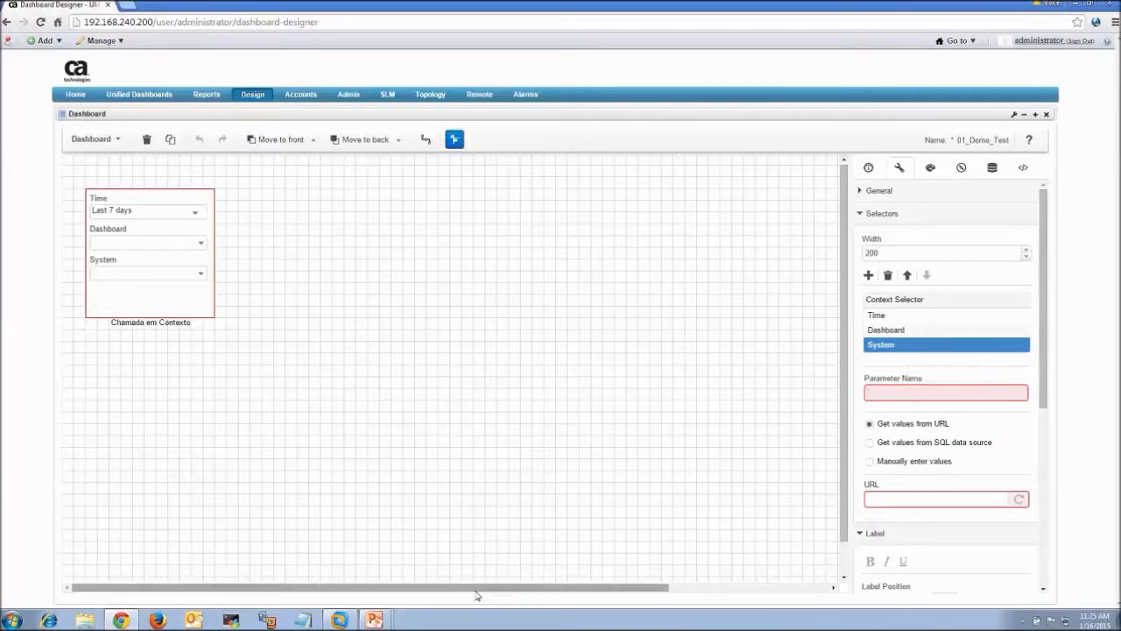
pyautogui.click(375, 620)
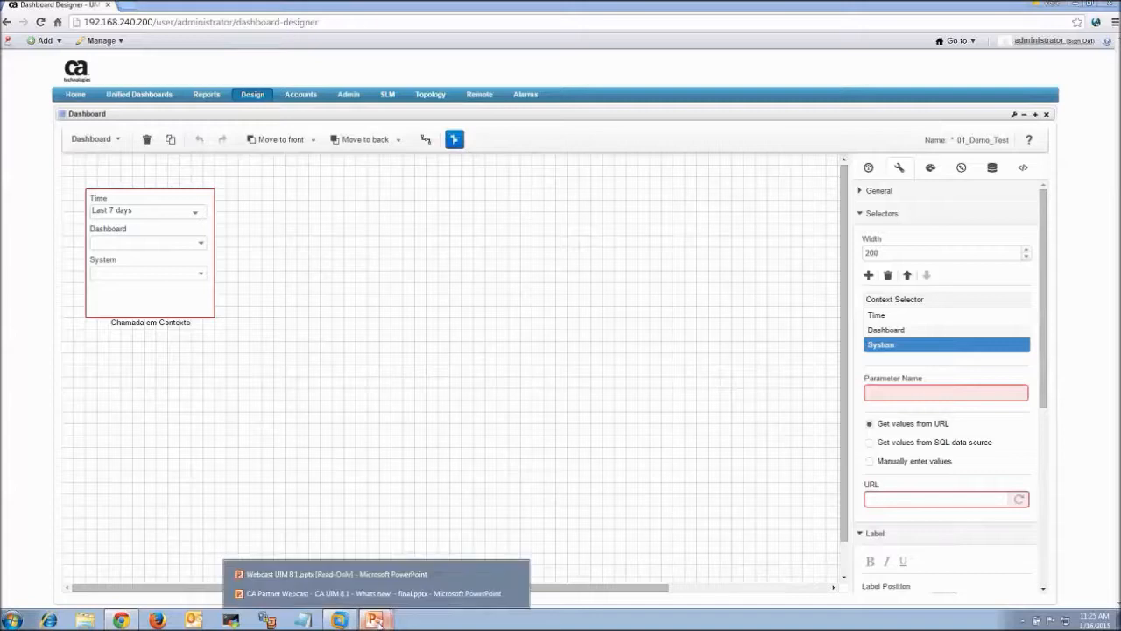
pyautogui.click(400, 593)
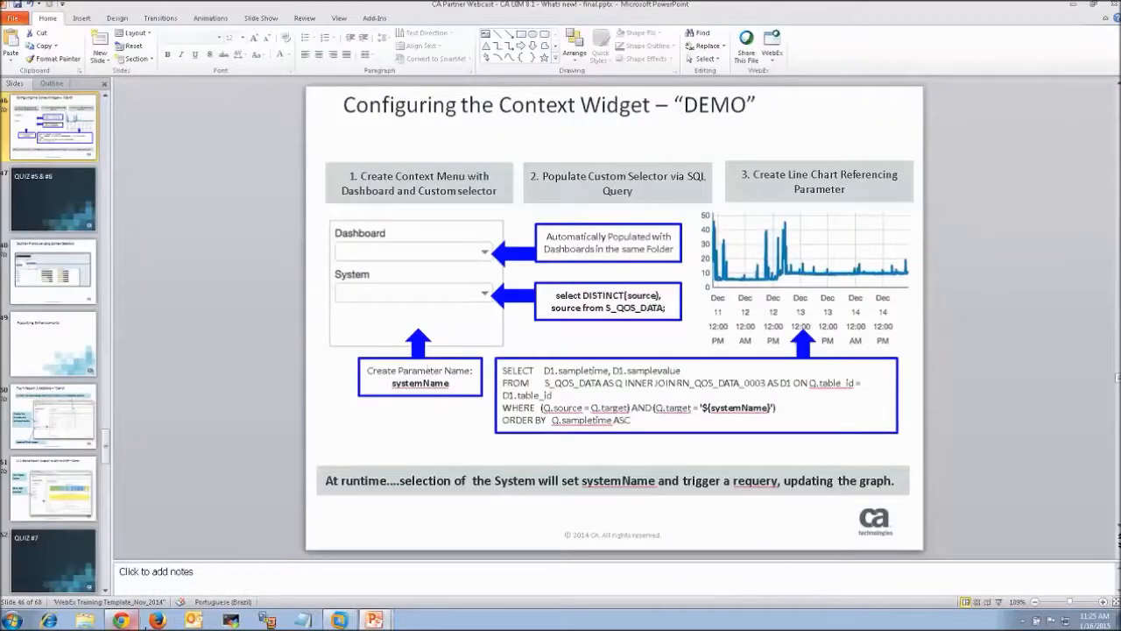
# Back in the designer, name the System parameter systemName and choose SQL data source values
pyautogui.click(121, 620)
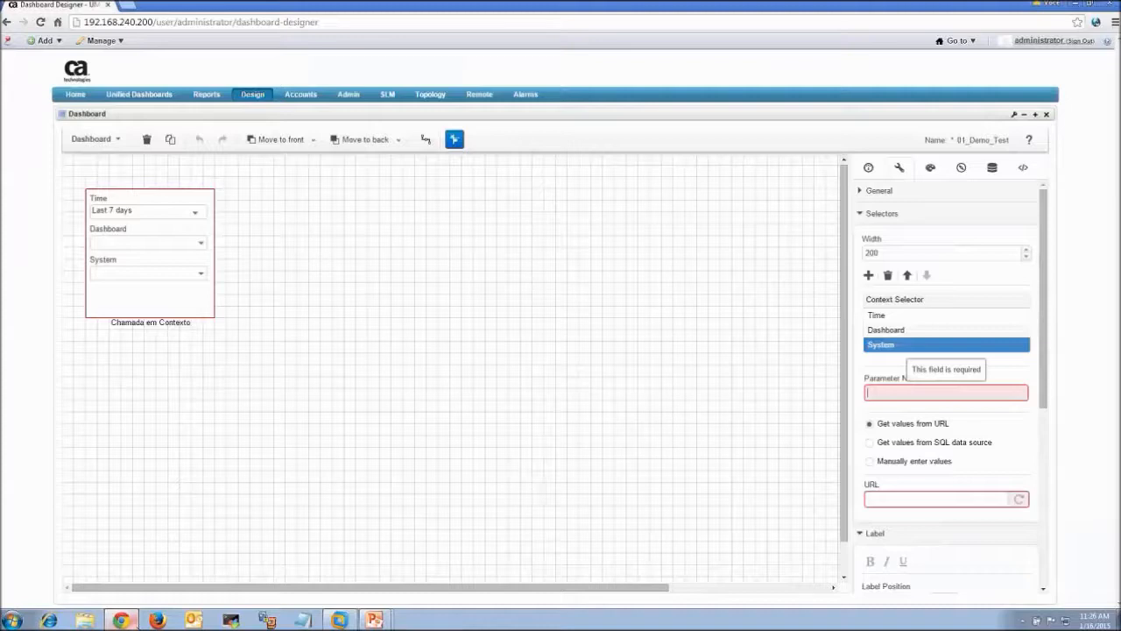
pyautogui.write('systemName')
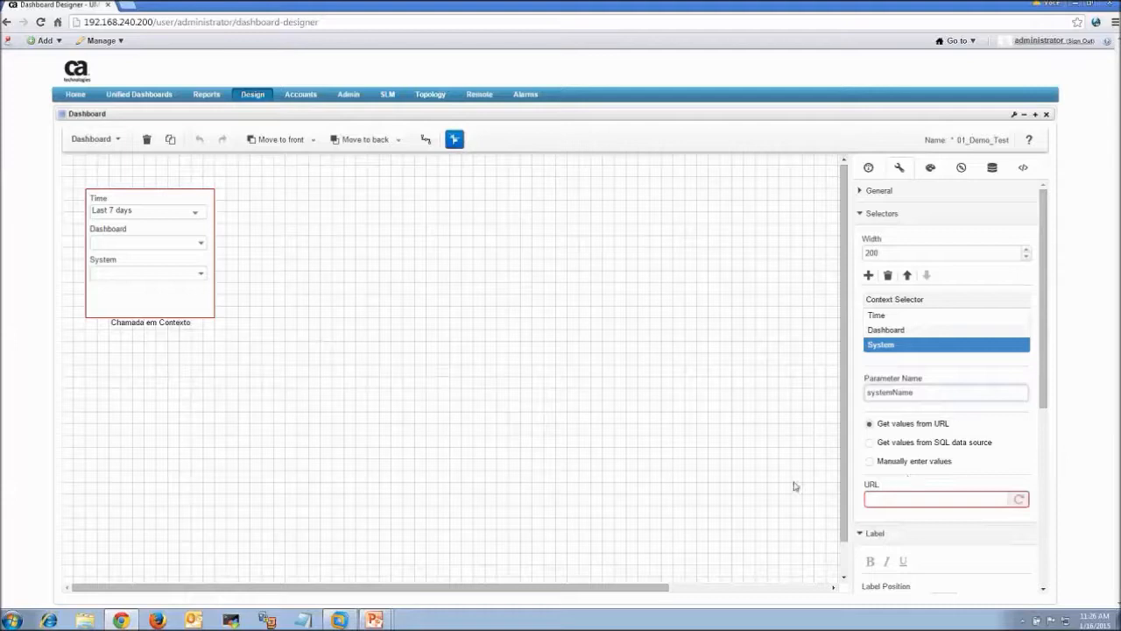
pyautogui.click(900, 444)
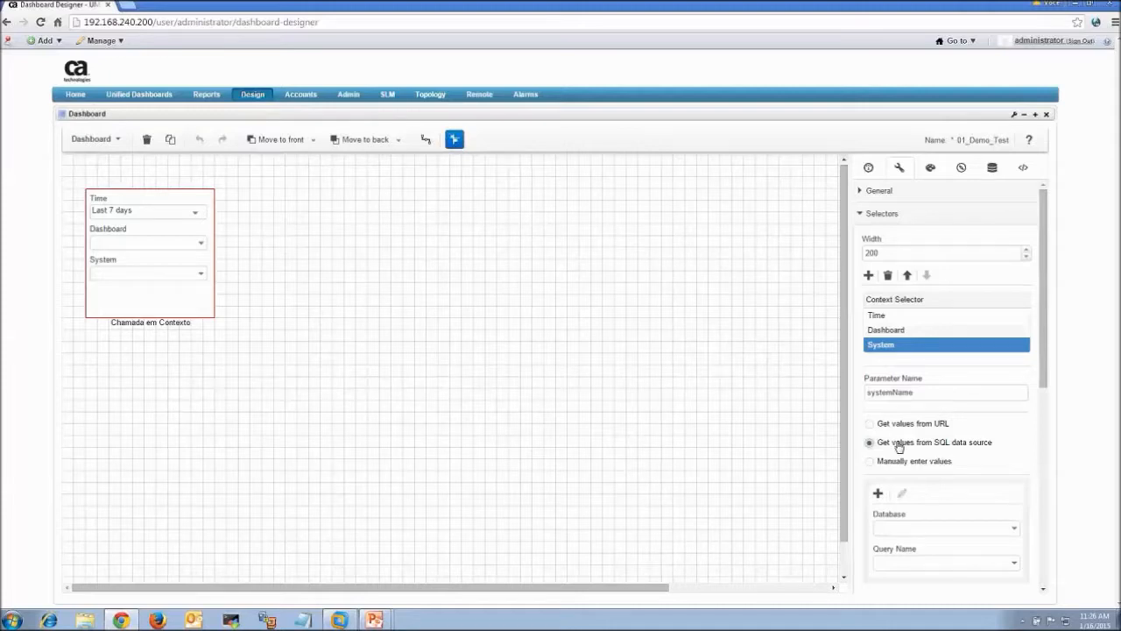
# Set the SQL source to the nis database with the Populate_System query
pyautogui.moveTo(1044, 322); pyautogui.dragTo(1061, 362)
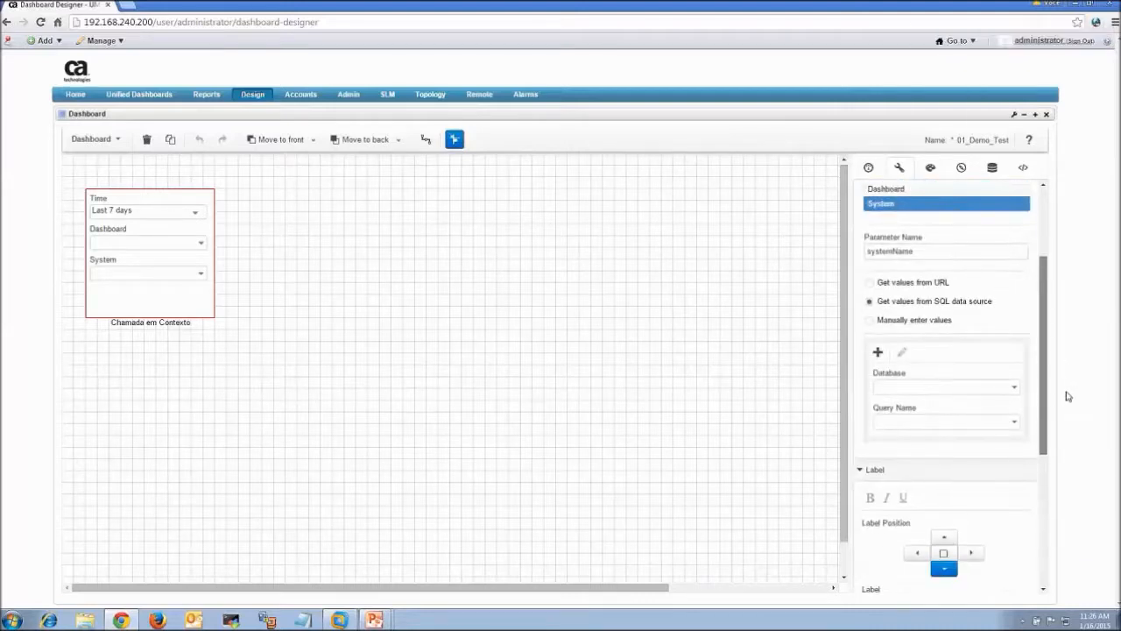
pyautogui.moveTo(1067, 401); pyautogui.dragTo(1069, 437)
pyautogui.click(1013, 286)
pyautogui.click(1014, 301)
pyautogui.click(1014, 322)
pyautogui.click(938, 370)
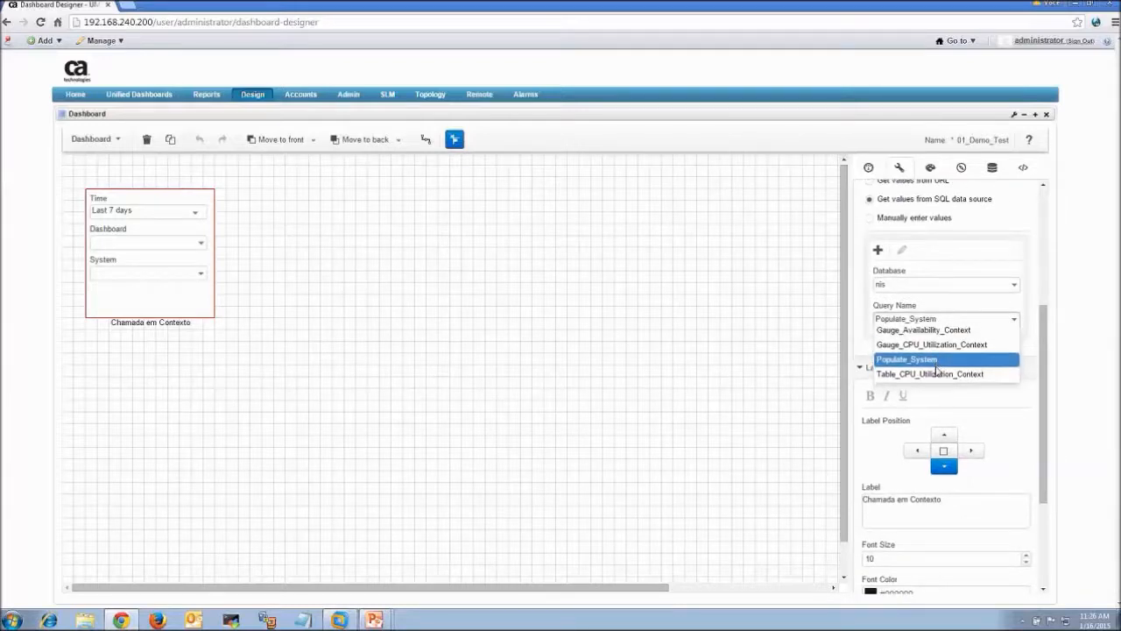
pyautogui.moveTo(1045, 491); pyautogui.dragTo(1045, 266)
# Save 01_Demo_Test, deselect the widget, and show the Data Sources list including advanced sources
pyautogui.click(94, 139)
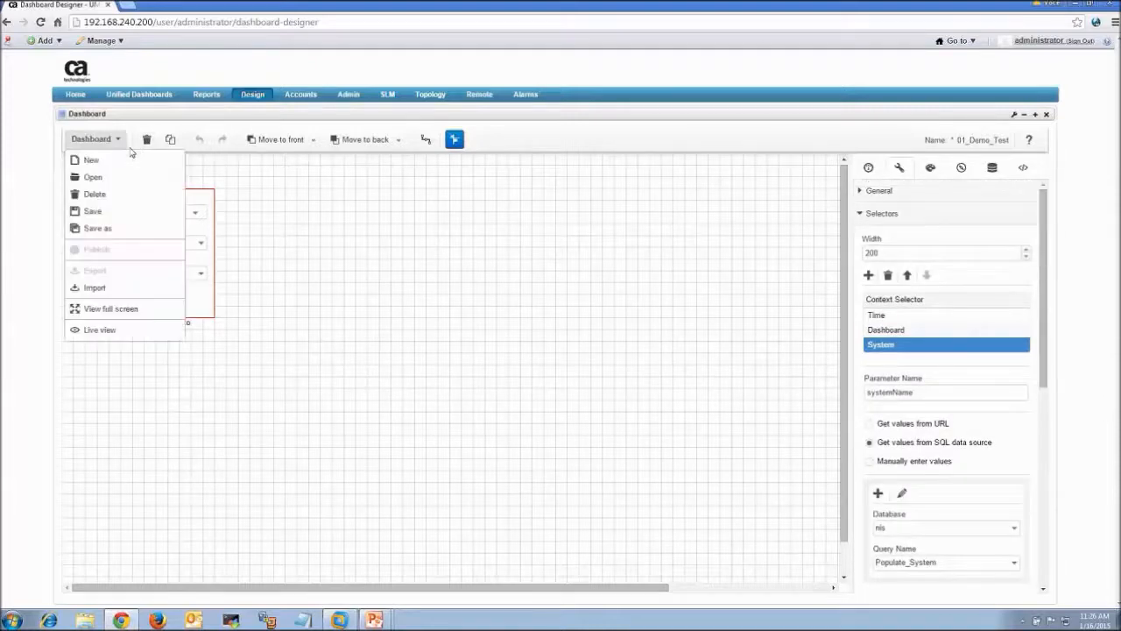
pyautogui.click(202, 274)
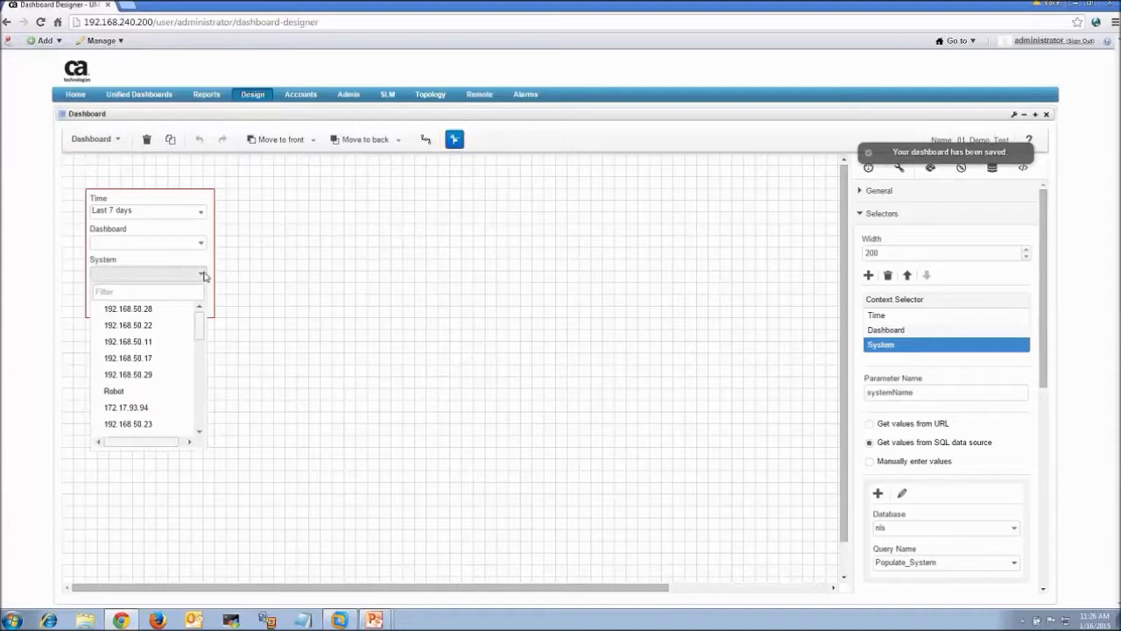
pyautogui.click(388, 230)
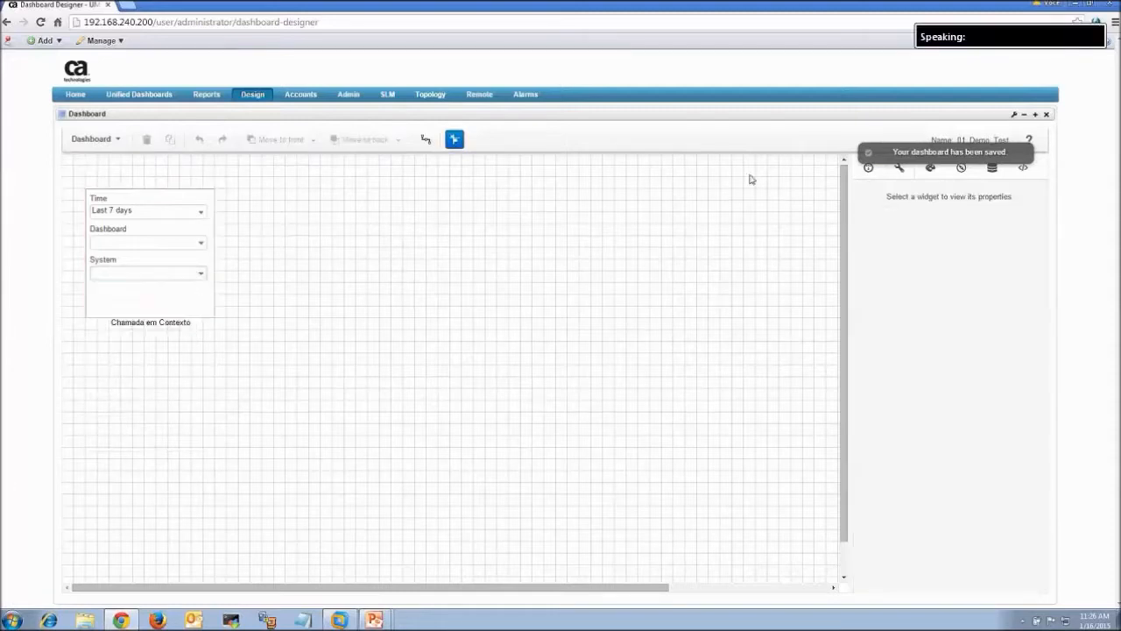
pyautogui.click(995, 169)
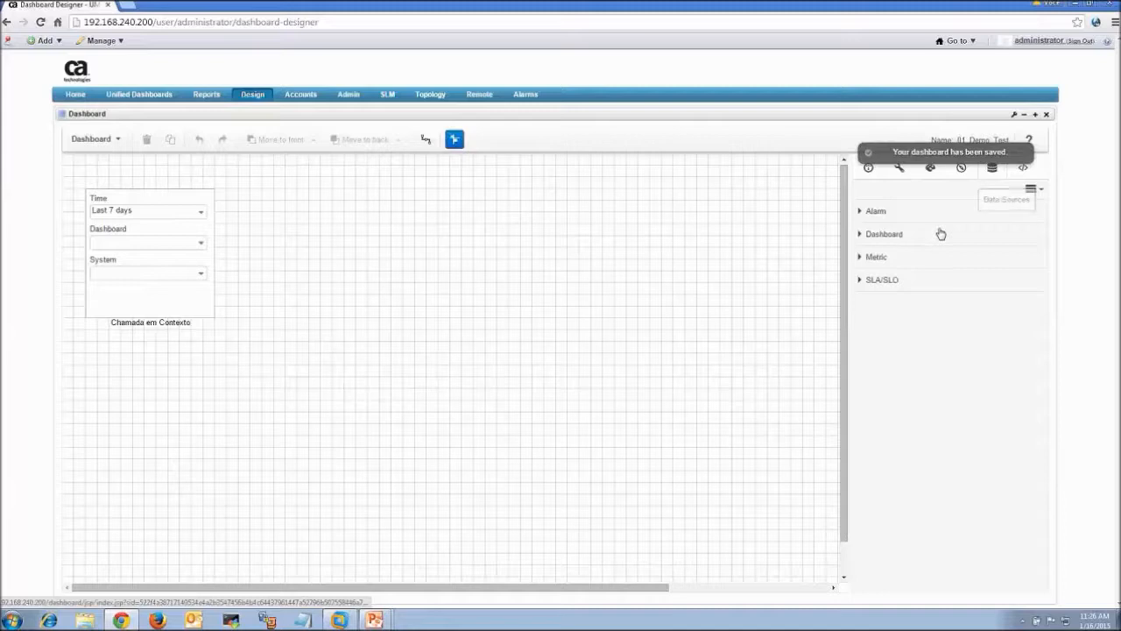
pyautogui.click(1030, 190)
# Open the Populate_System SQL query and compare its statement with the PowerPoint demo slide
pyautogui.click(867, 325)
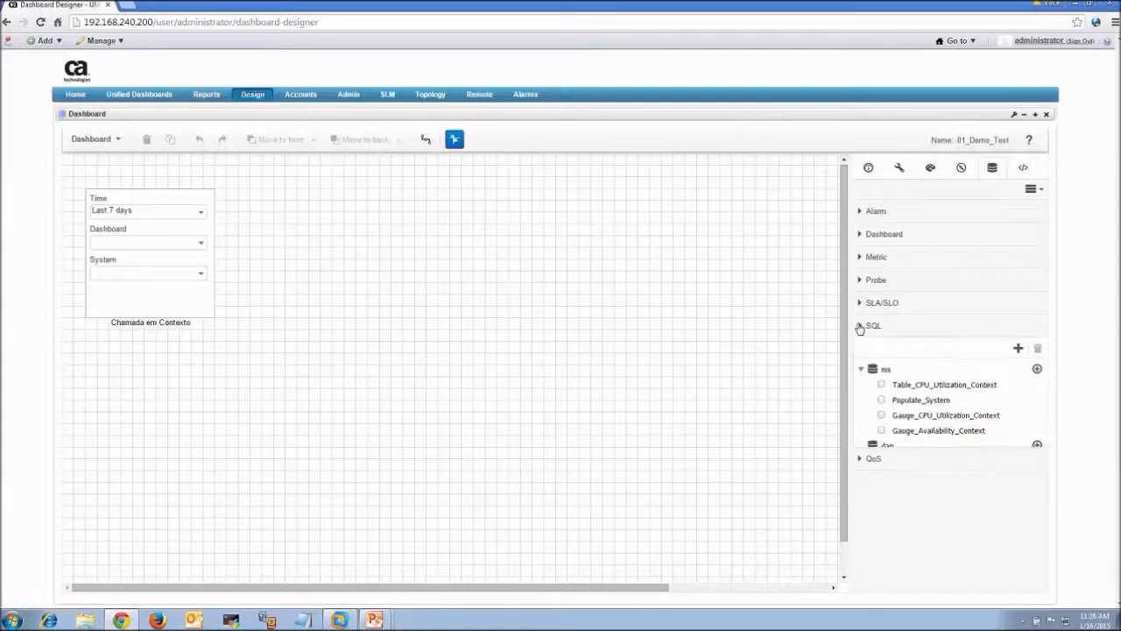
pyautogui.click(914, 402)
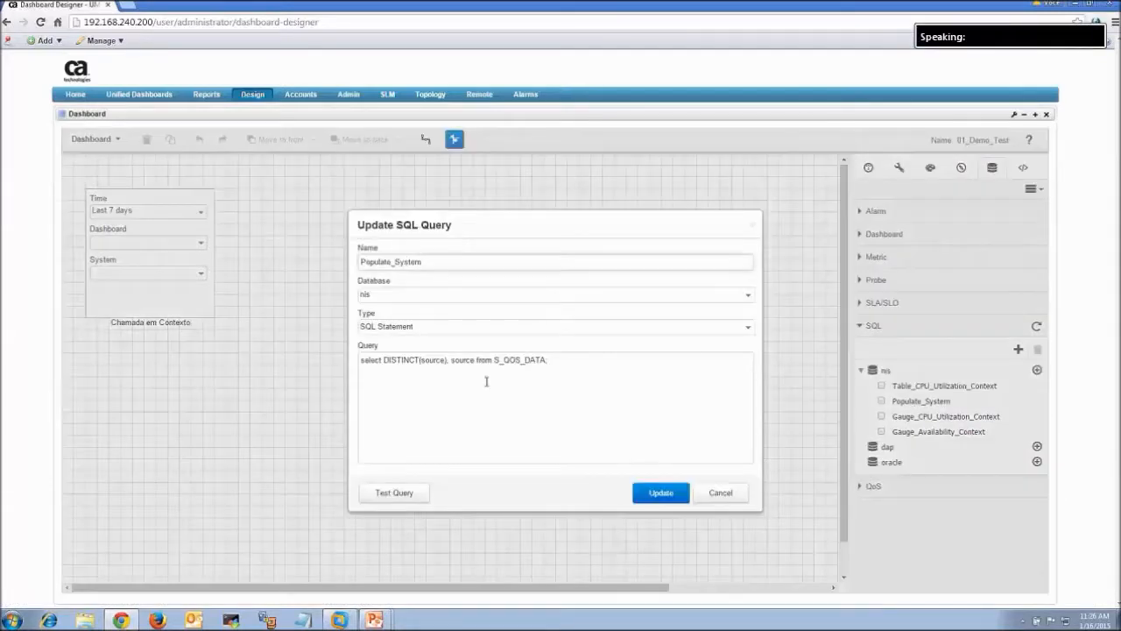
pyautogui.moveTo(548, 360); pyautogui.dragTo(272, 357)
pyautogui.click(374, 620)
pyautogui.click(377, 594)
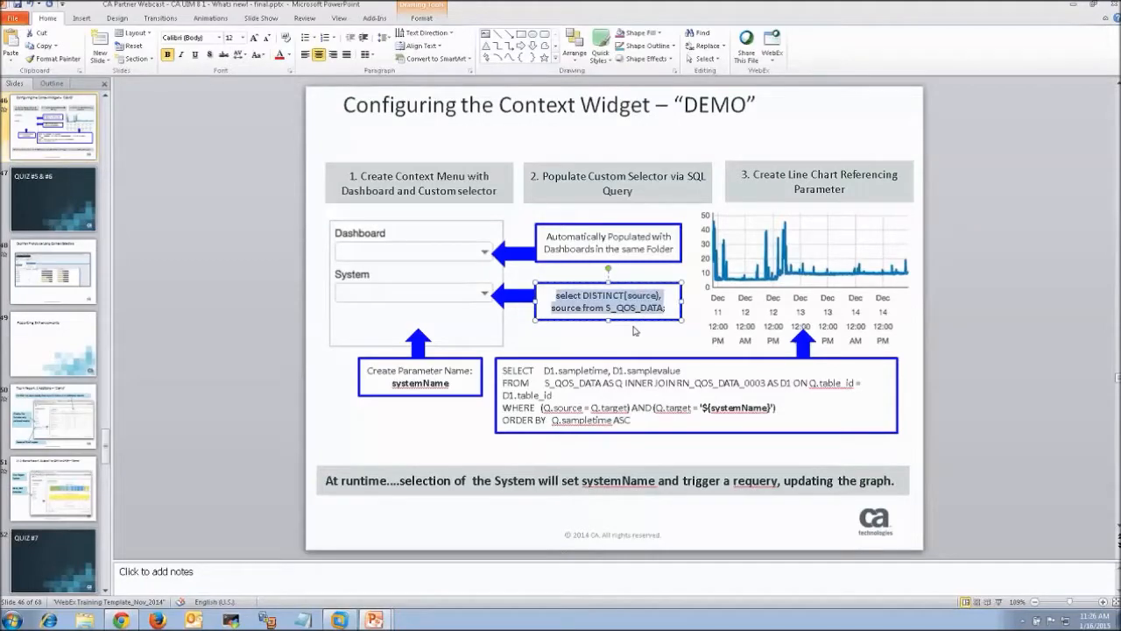
pyautogui.click(1076, 7)
# Test the Populate_System query, scroll through the returned source IP addresses, and cancel the dialog
pyautogui.click(607, 433)
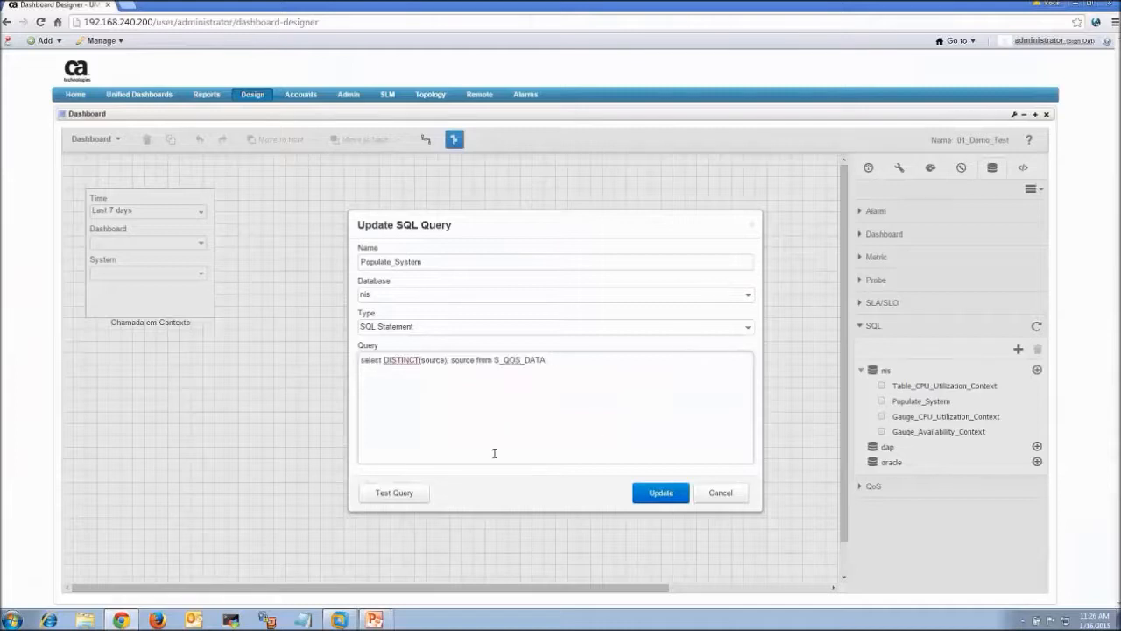
pyautogui.click(392, 495)
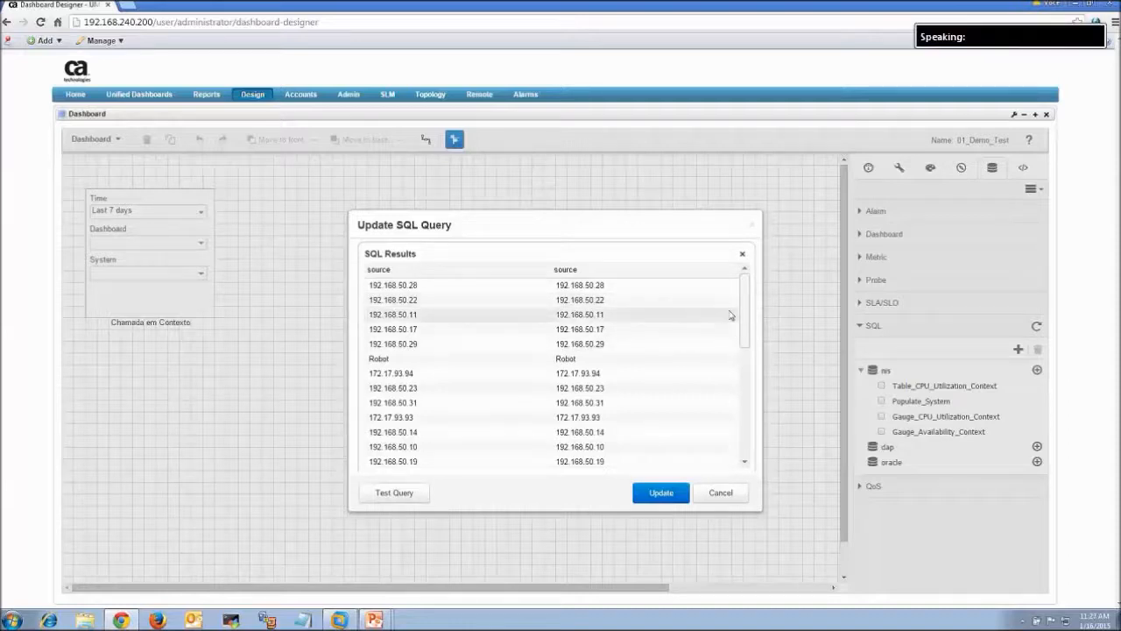
pyautogui.moveTo(745, 320); pyautogui.dragTo(738, 277)
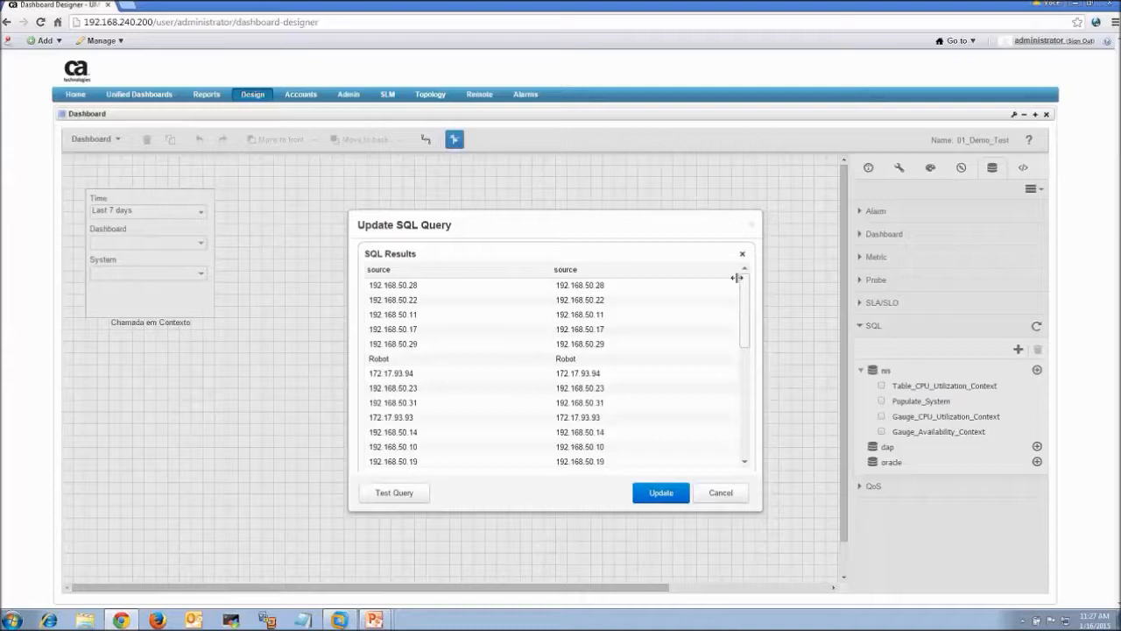
pyautogui.moveTo(748, 344); pyautogui.dragTo(747, 238)
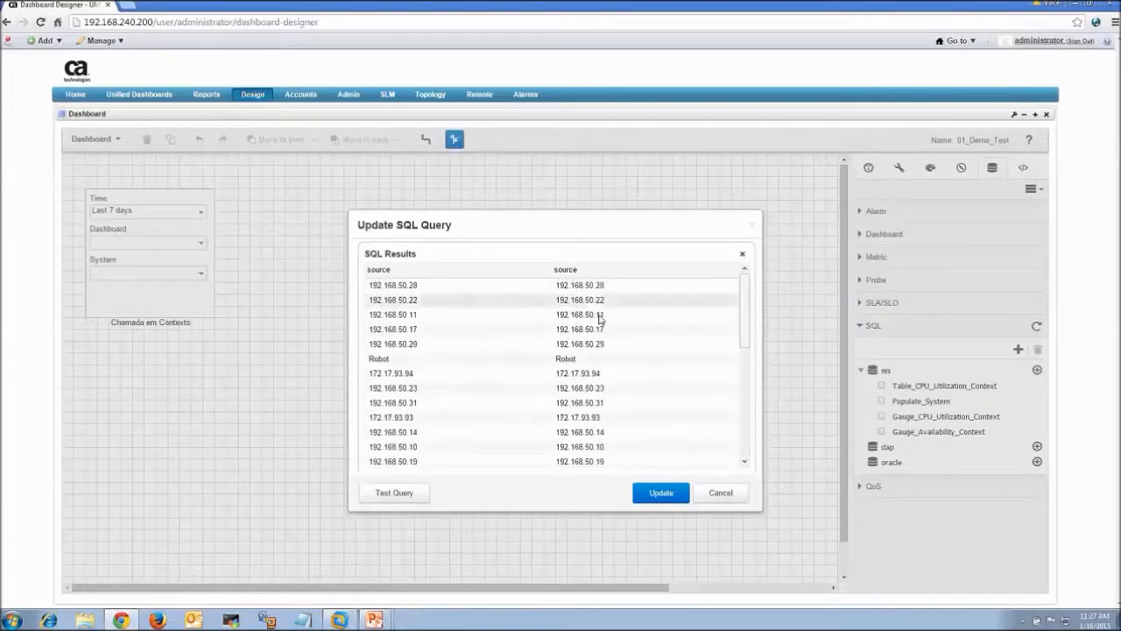
pyautogui.click(720, 494)
# Preview the dashboard in live view and check the Time and Dashboard dropdowns
pyautogui.click(92, 140)
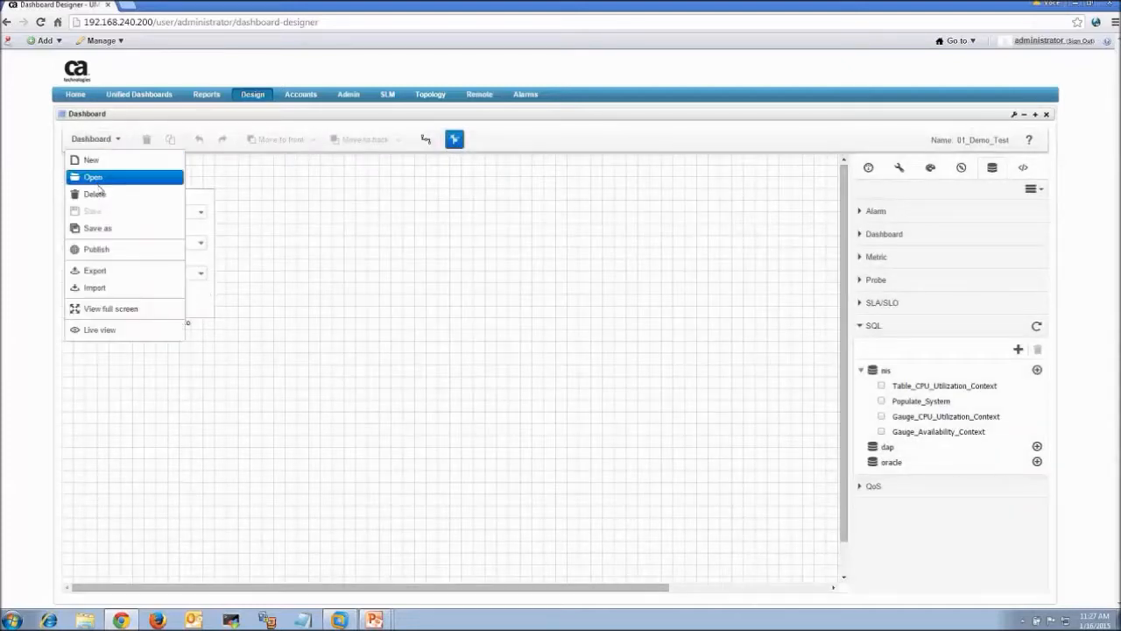
pyautogui.click(92, 332)
pyautogui.click(200, 191)
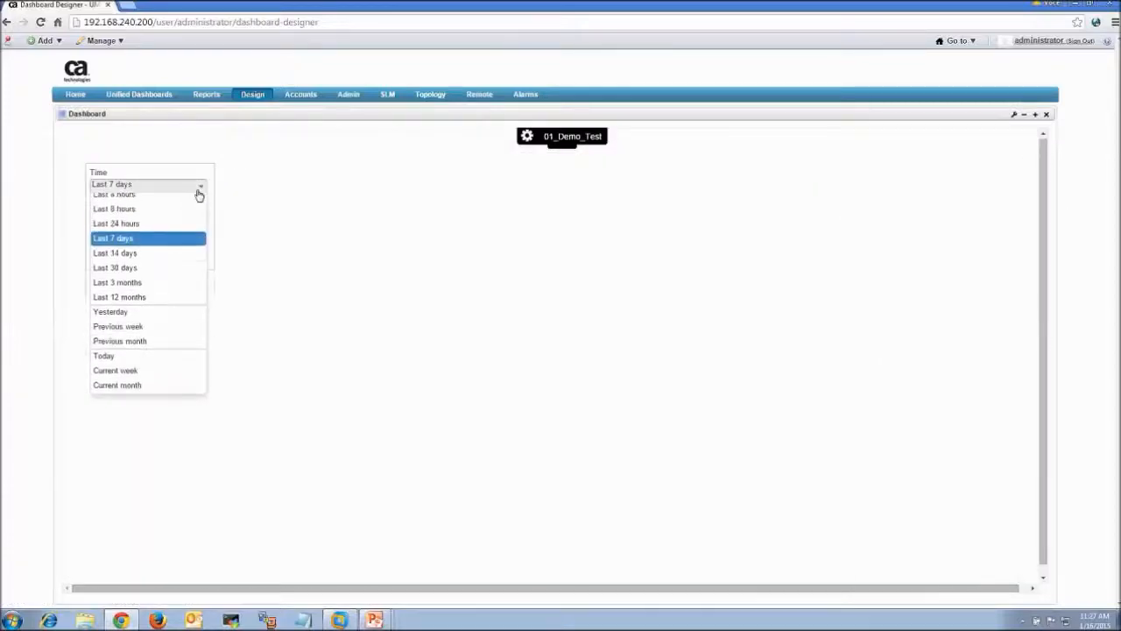
pyautogui.click(200, 193)
pyautogui.click(199, 219)
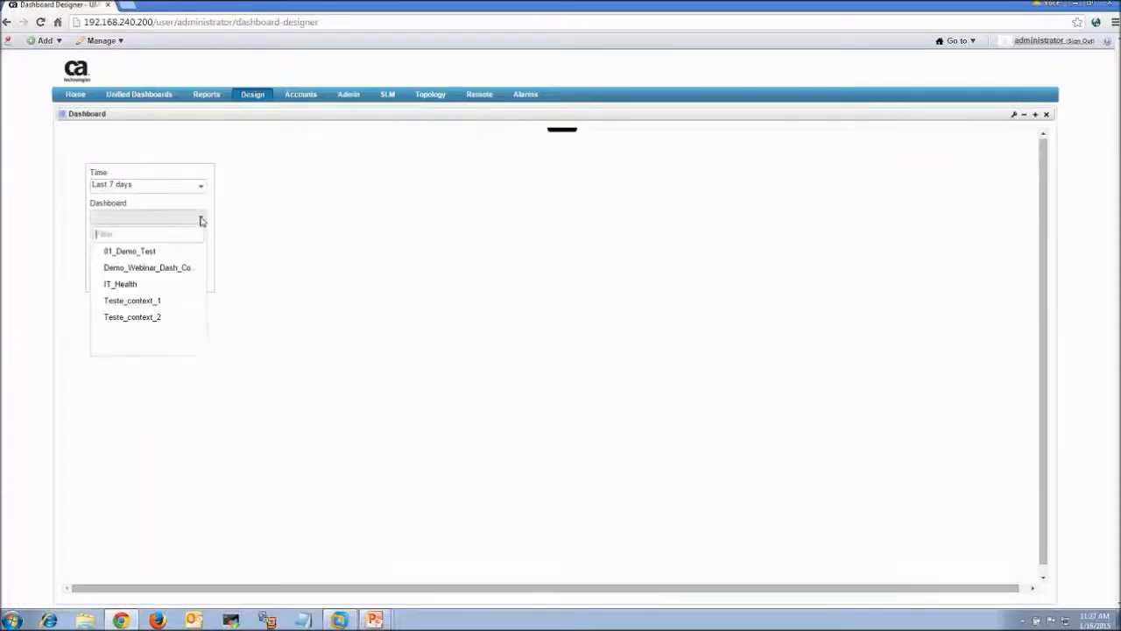
pyautogui.click(200, 218)
# Scroll through the System list's source IP addresses, then return to editing
pyautogui.click(201, 251)
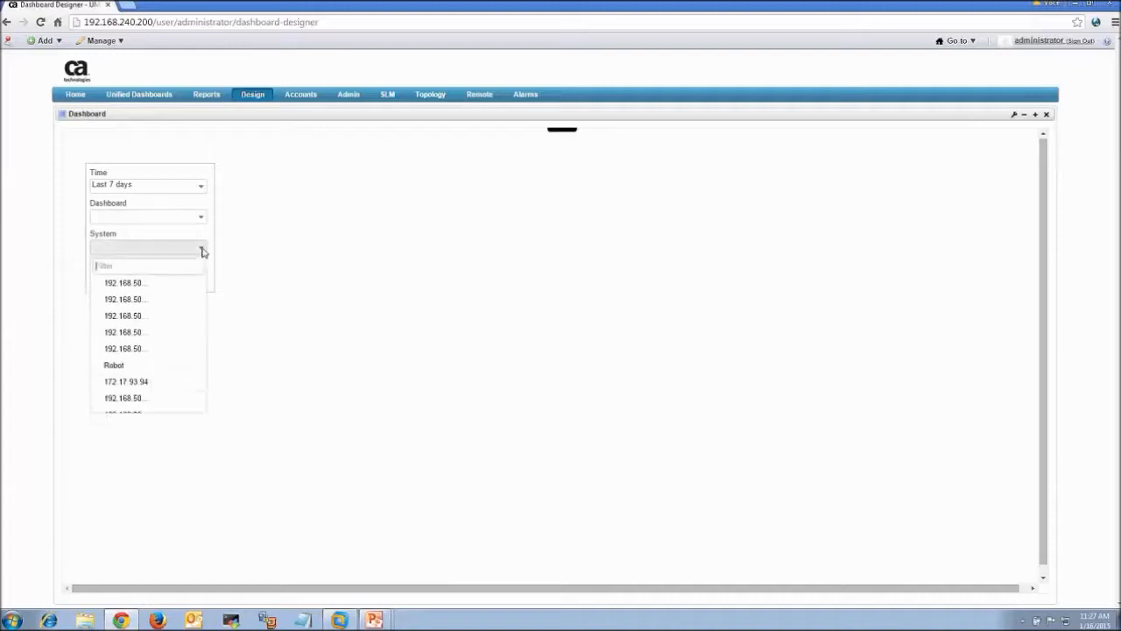
pyautogui.moveTo(201, 302)
pyautogui.mouseDown()
pyautogui.moveTo(201, 376)
pyautogui.moveTo(201, 293)
pyautogui.mouseUp()
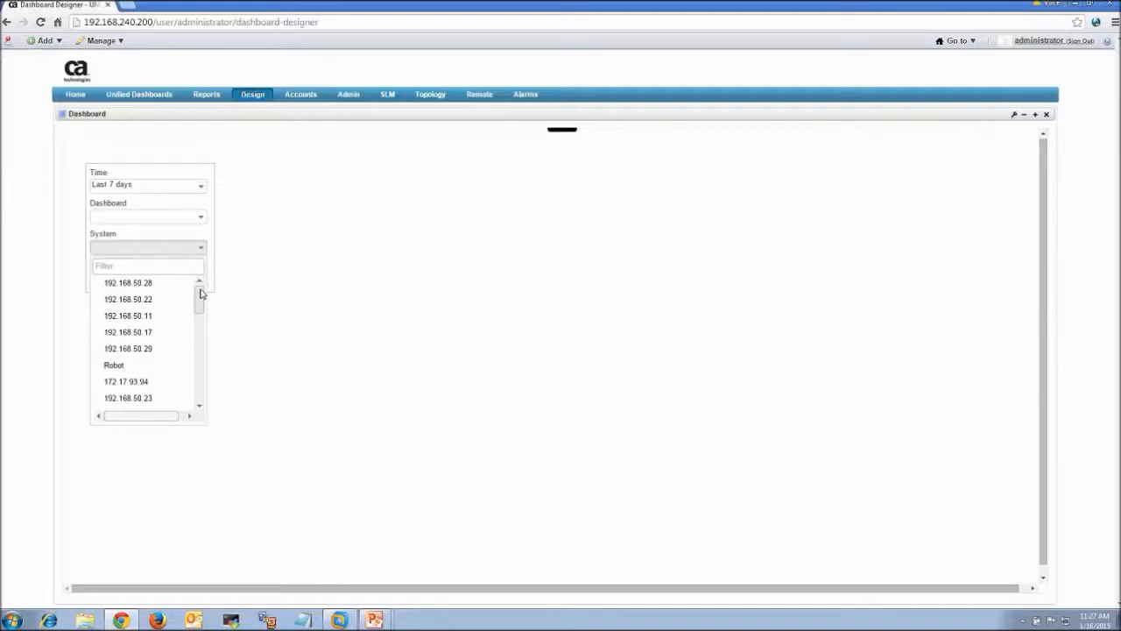
pyautogui.moveTo(198, 308); pyautogui.dragTo(198, 269)
pyautogui.click(251, 224)
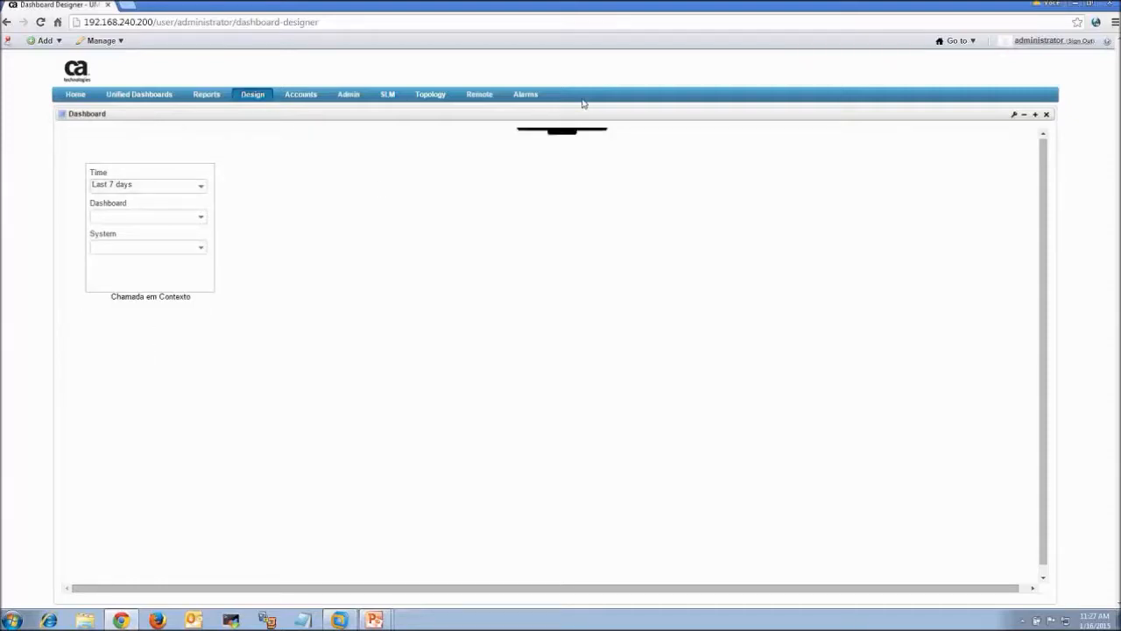
pyautogui.moveTo(525, 163)
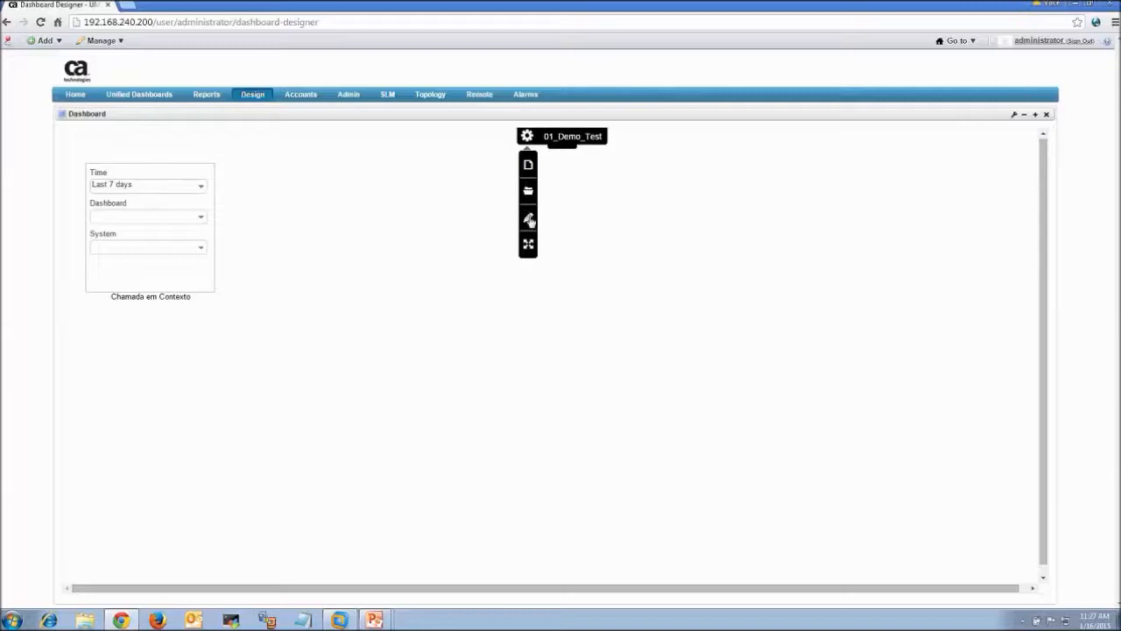
pyautogui.click(529, 220)
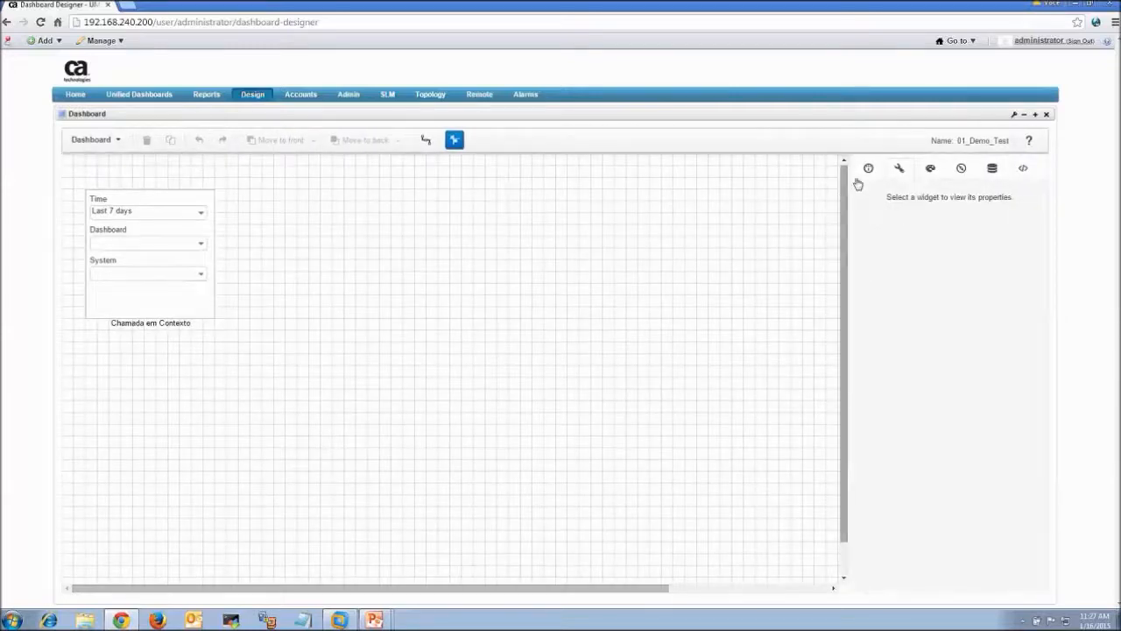
# Add a green rectangle beside the context widget
pyautogui.click(868, 168)
pyautogui.moveTo(891, 245); pyautogui.dragTo(276, 222)
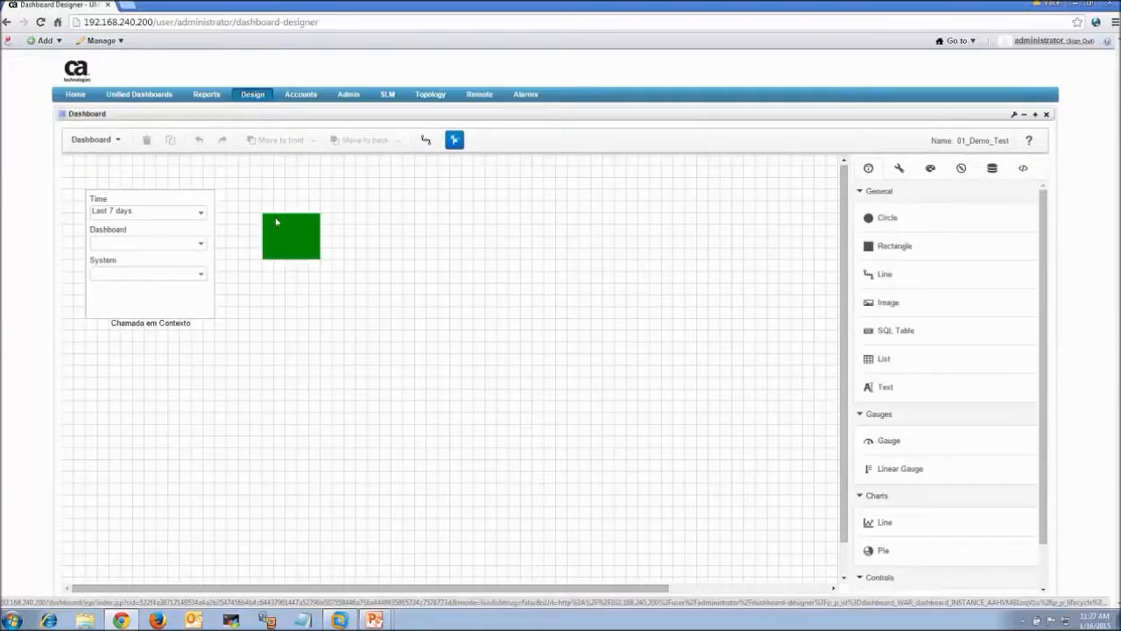
pyautogui.click(314, 241)
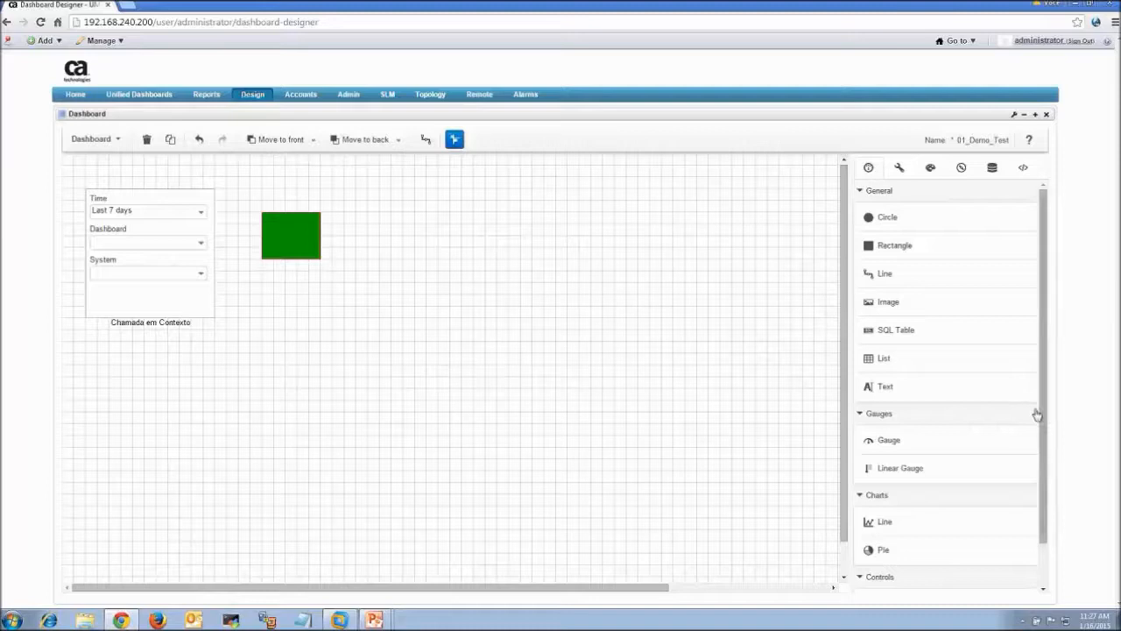
# Add a gauge beside the rectangle, nudged slightly to the right
pyautogui.moveTo(894, 431); pyautogui.dragTo(414, 182)
pyautogui.click(437, 223)
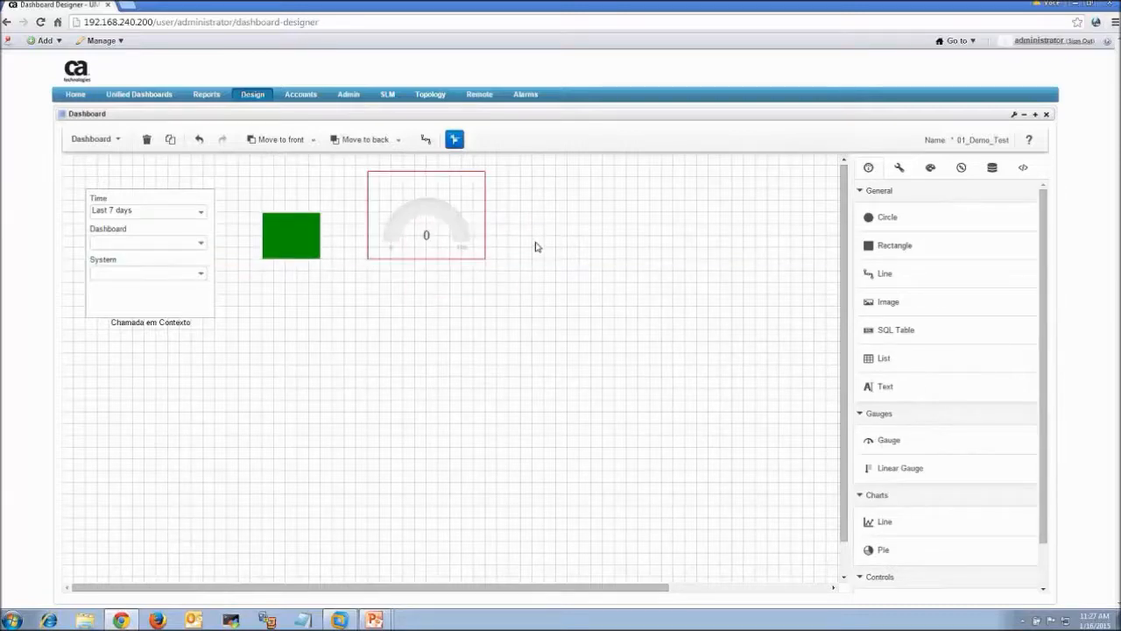
pyautogui.click(709, 301)
pyautogui.moveTo(461, 215); pyautogui.dragTo(488, 217)
pyautogui.click(673, 277)
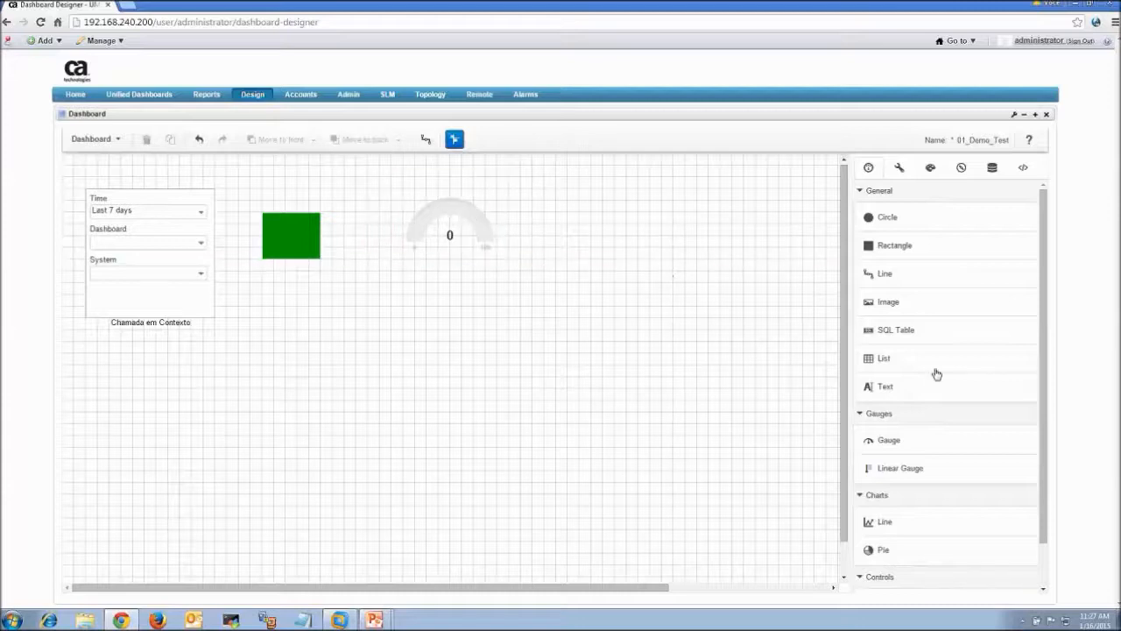
# Place a line chart below the widgets and widen it to 640 pixels
pyautogui.scroll(-2, 1038, 394)
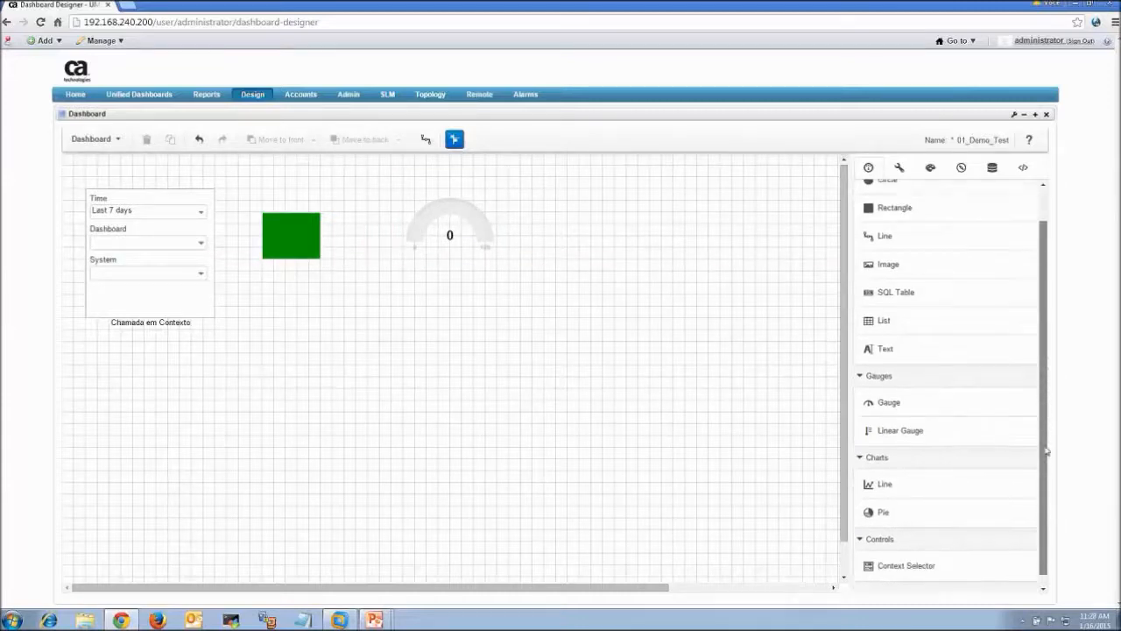
pyautogui.moveTo(886, 479); pyautogui.dragTo(324, 360)
pyautogui.moveTo(359, 392); pyautogui.dragTo(297, 341)
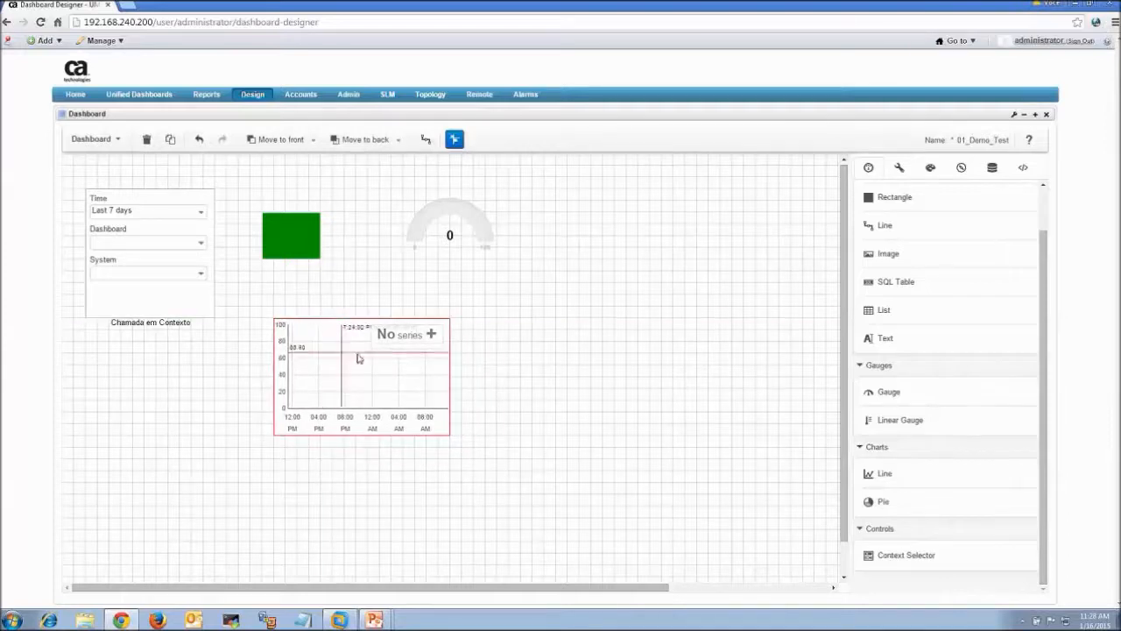
pyautogui.moveTo(451, 376); pyautogui.dragTo(648, 371)
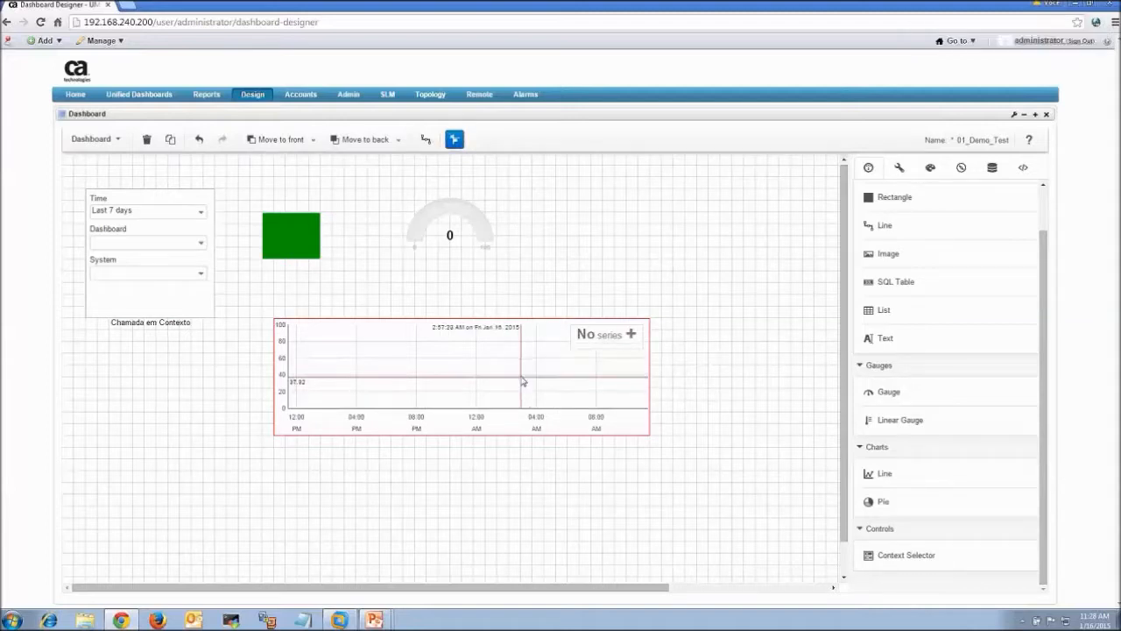
pyautogui.click(671, 266)
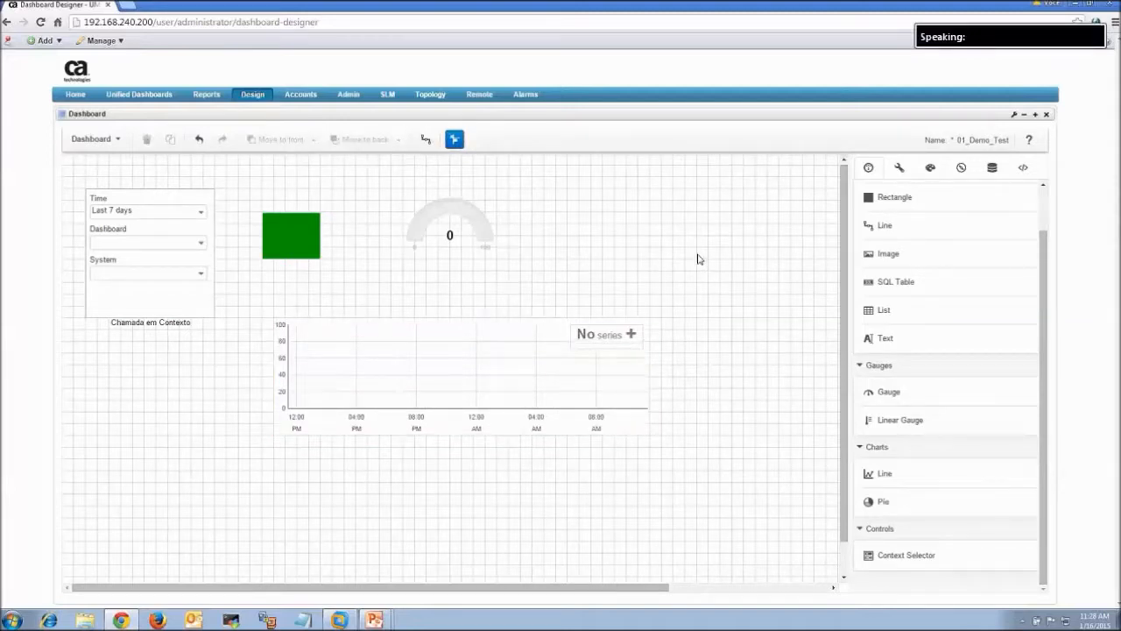
pyautogui.click(93, 138)
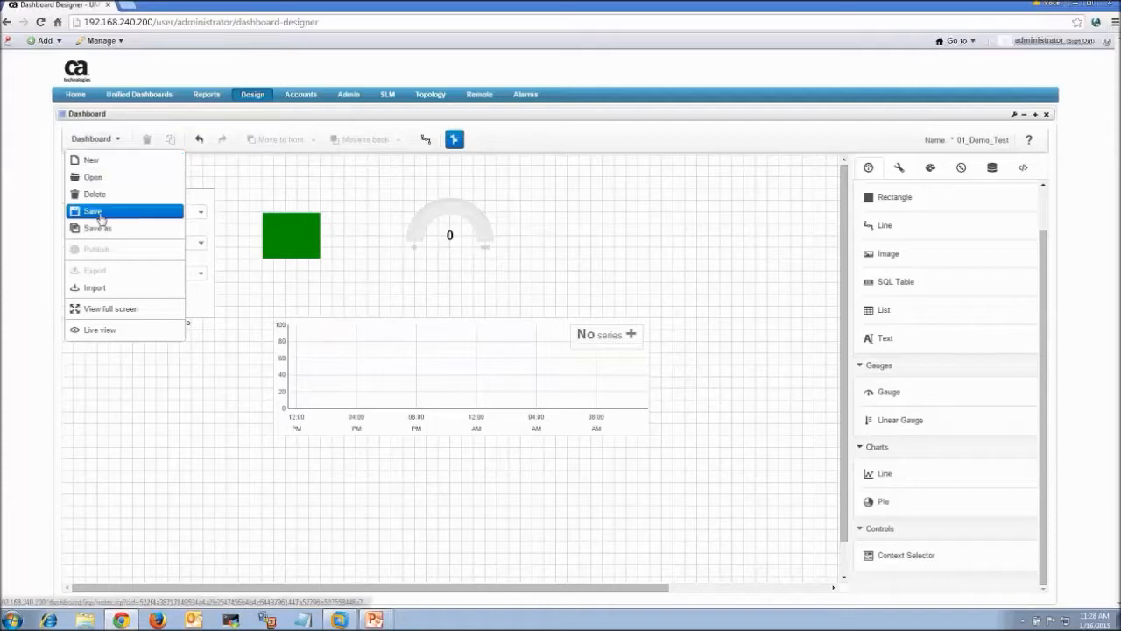
# Save the dashboard and browse to the All group of Metric data sources
pyautogui.click(100, 210)
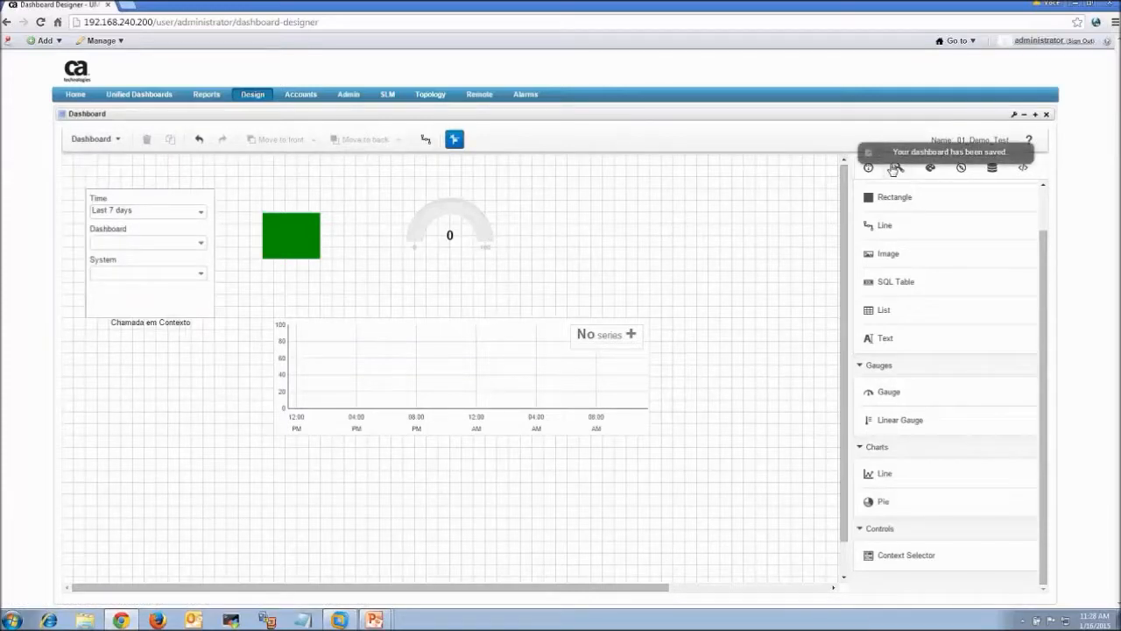
pyautogui.click(990, 168)
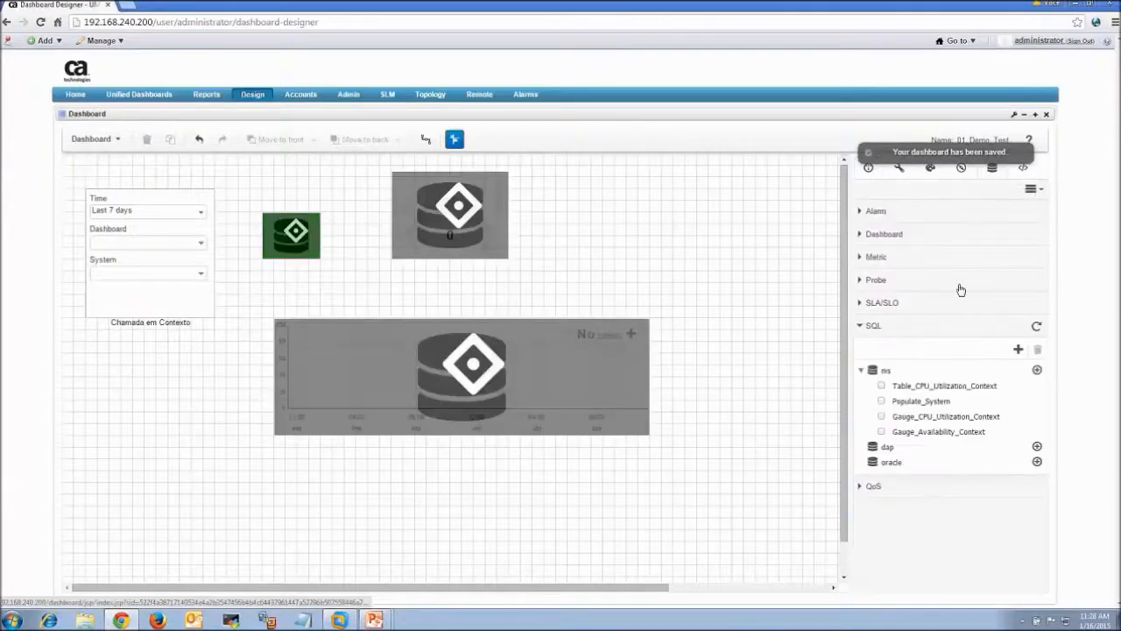
pyautogui.click(871, 261)
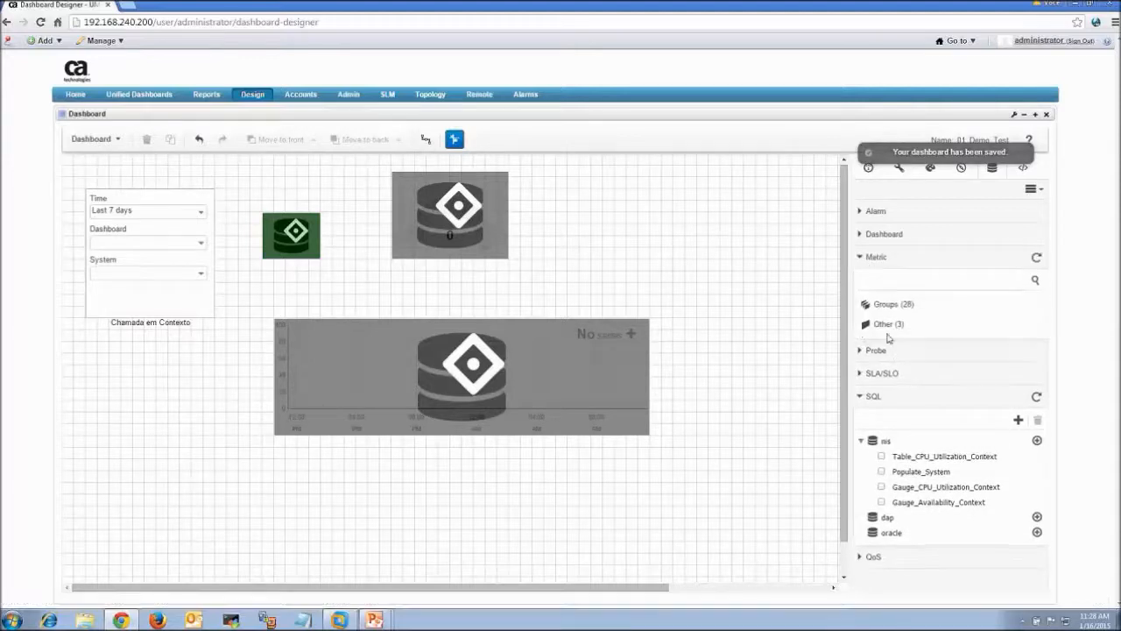
pyautogui.click(881, 303)
pyautogui.click(883, 305)
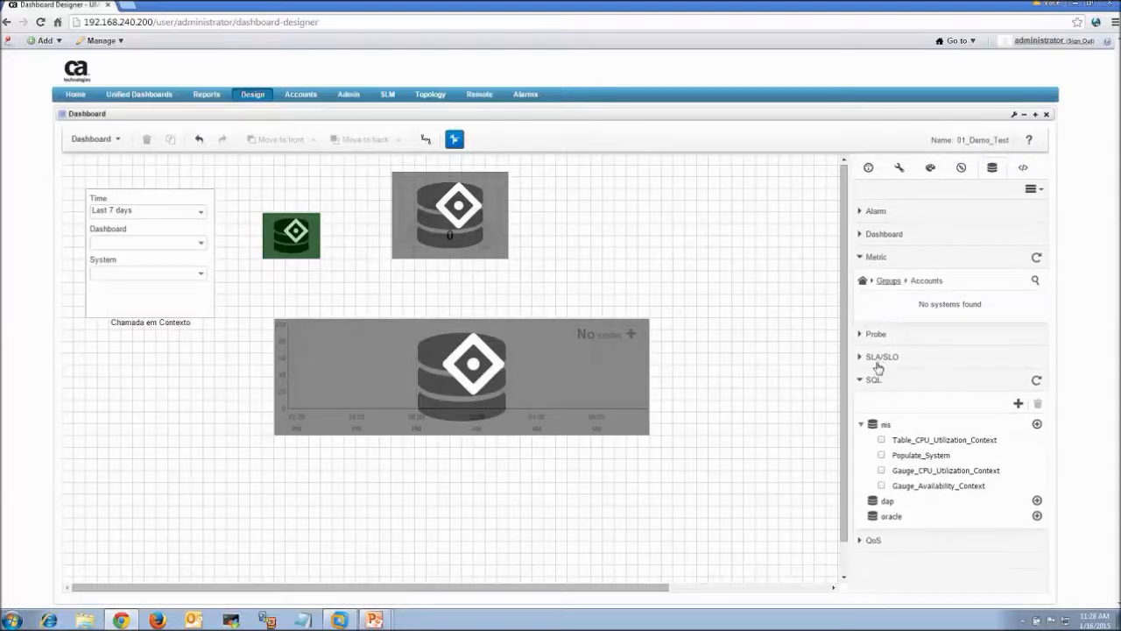
pyautogui.click(888, 281)
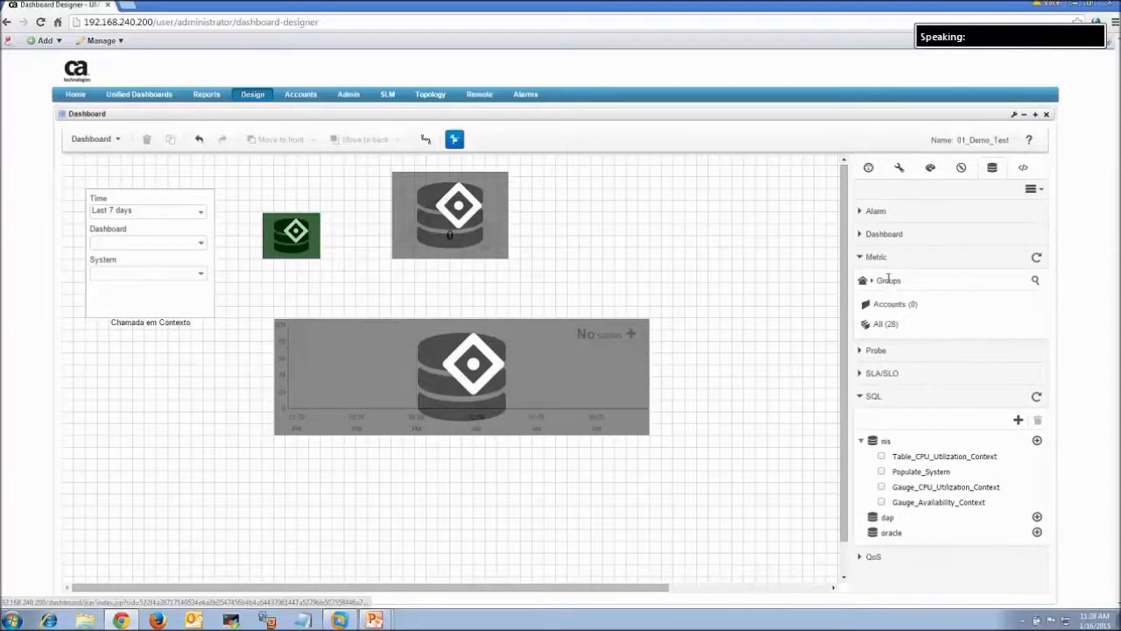
pyautogui.click(888, 322)
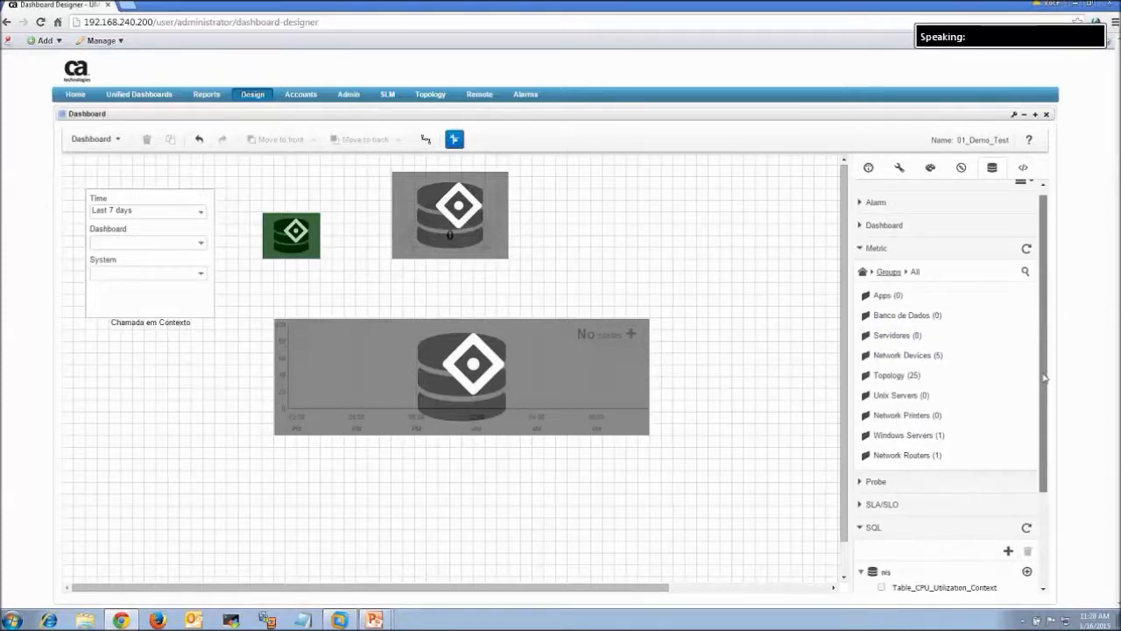
# Plot the robot's Windows Servers System > CPU > Total CPU Usage metric on the line chart
pyautogui.scroll(-1, 990, 377)
pyautogui.click(928, 396)
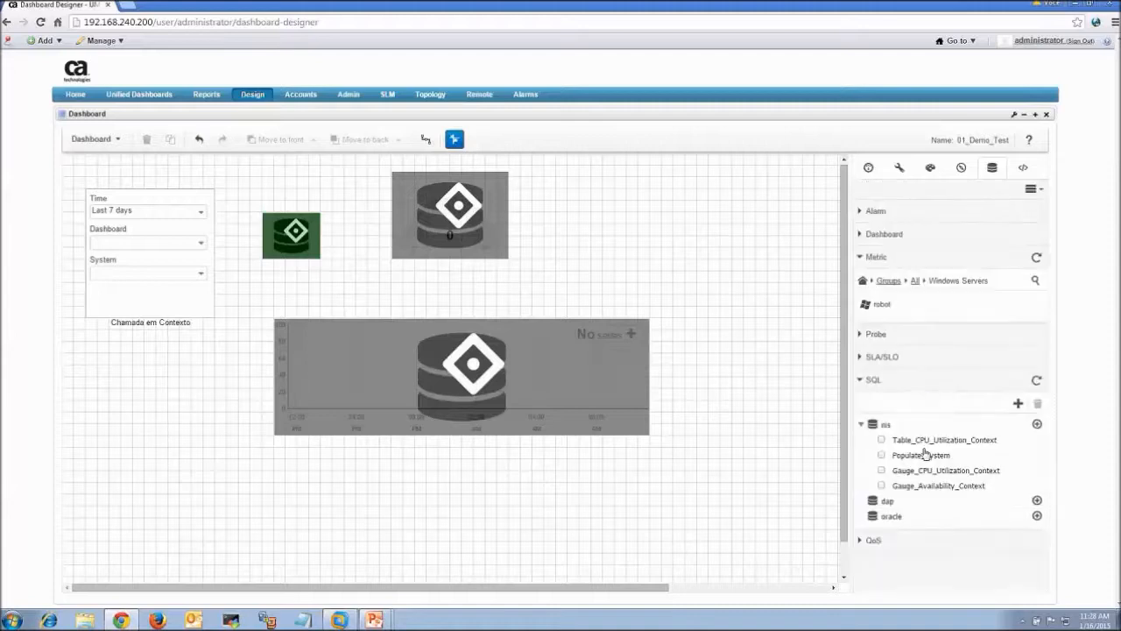
pyautogui.click(887, 307)
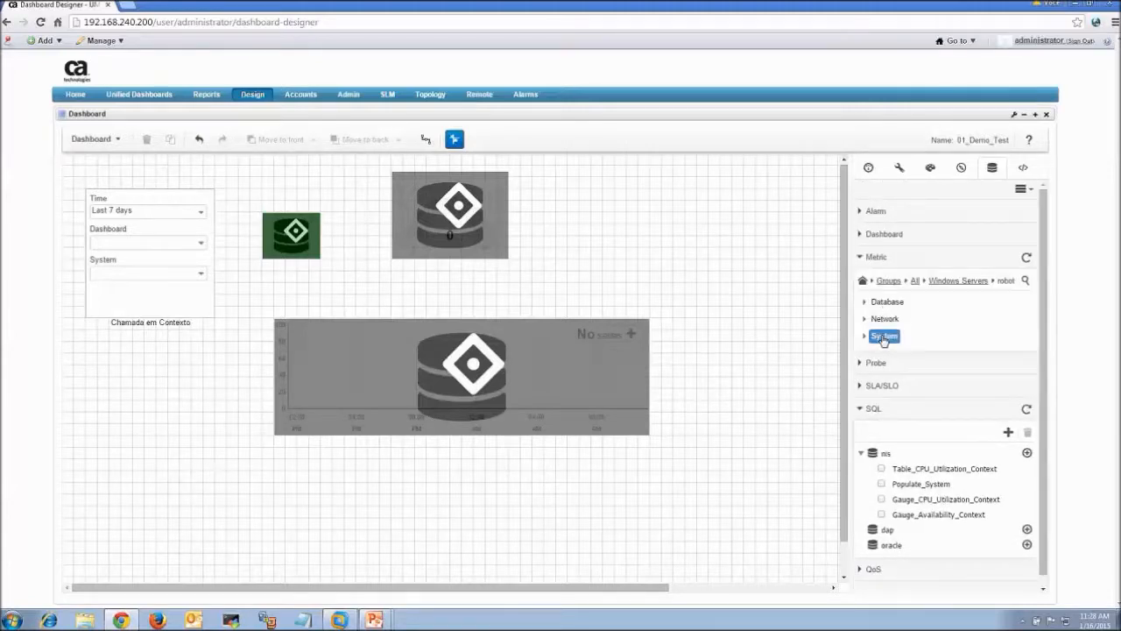
pyautogui.click(884, 338)
pyautogui.click(886, 371)
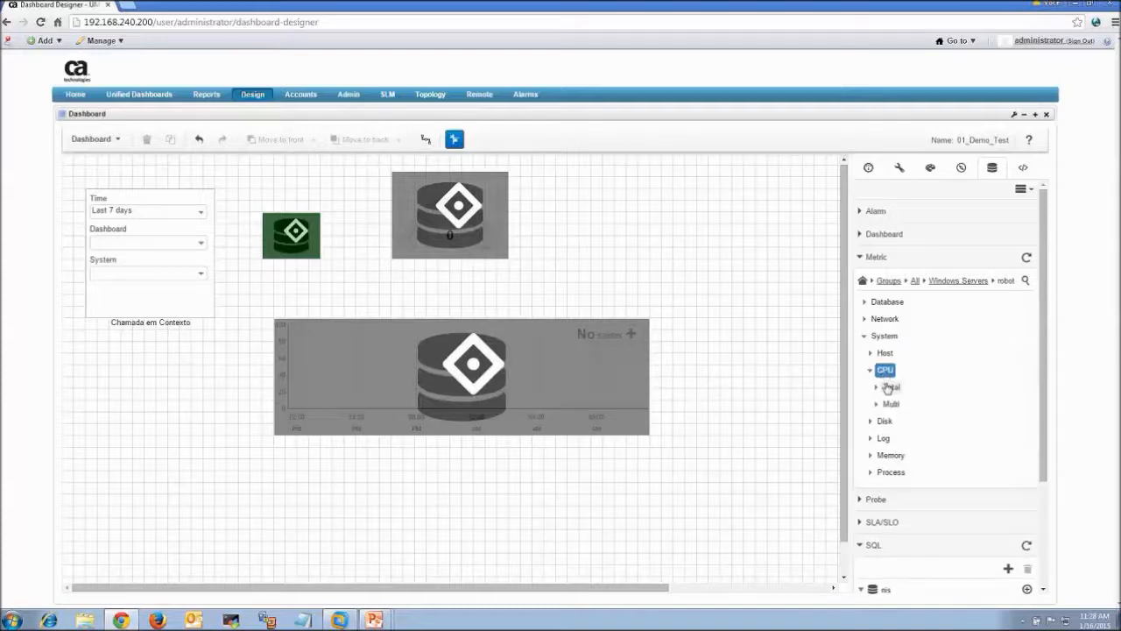
pyautogui.click(890, 387)
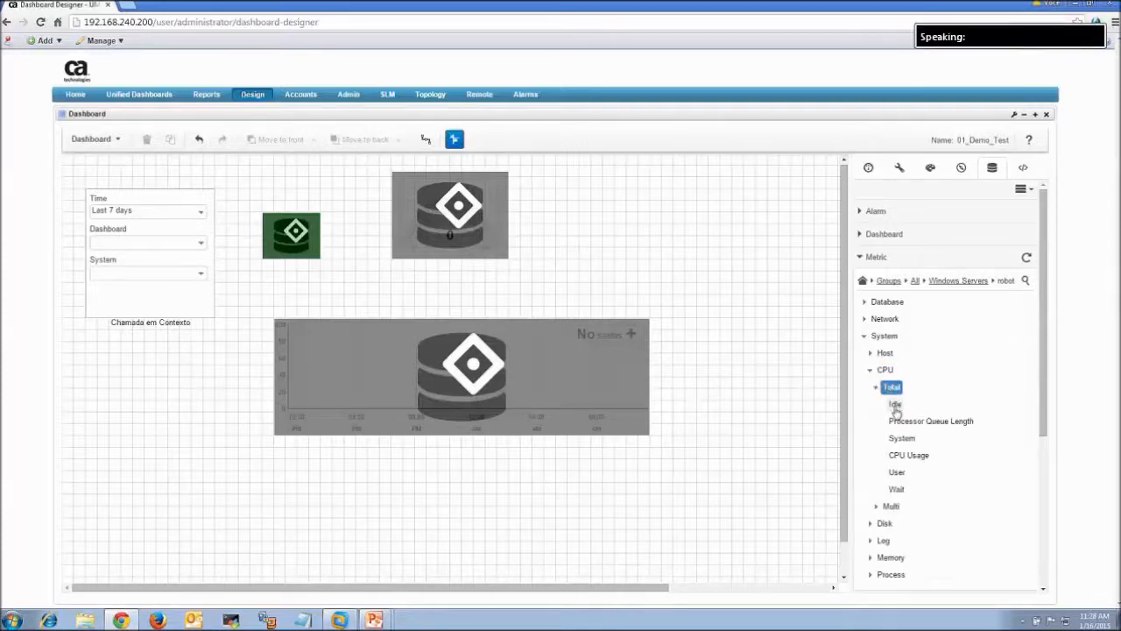
pyautogui.click(903, 439)
pyautogui.moveTo(911, 462); pyautogui.dragTo(534, 368)
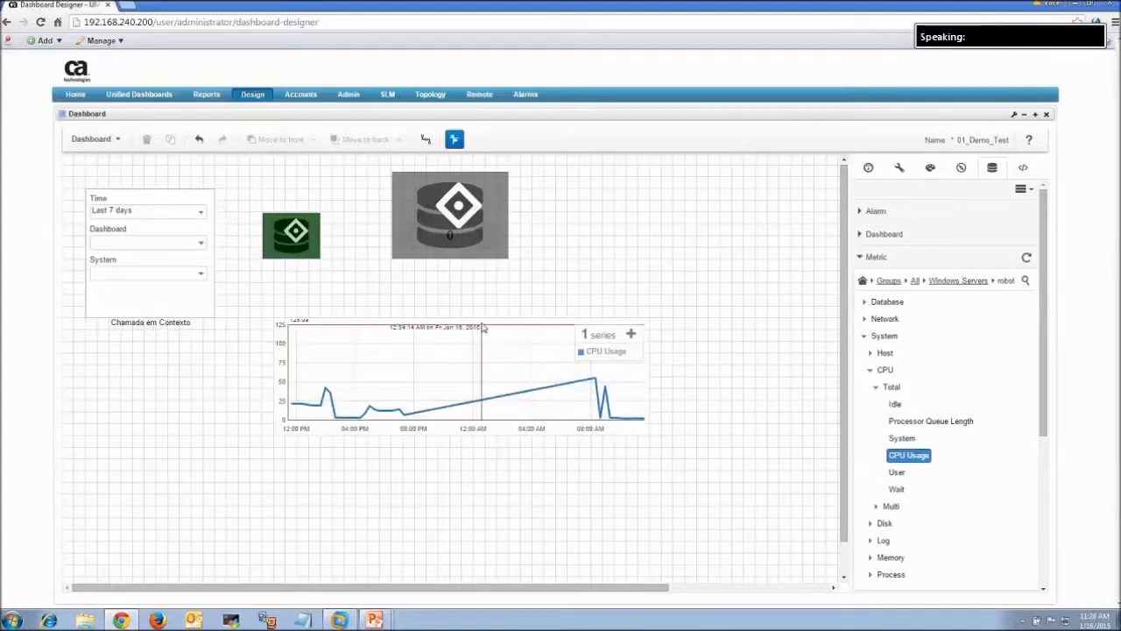
# In live view, switch System from 192.168.50.17 to 192.168.50.29, then resume editing
pyautogui.click(93, 138)
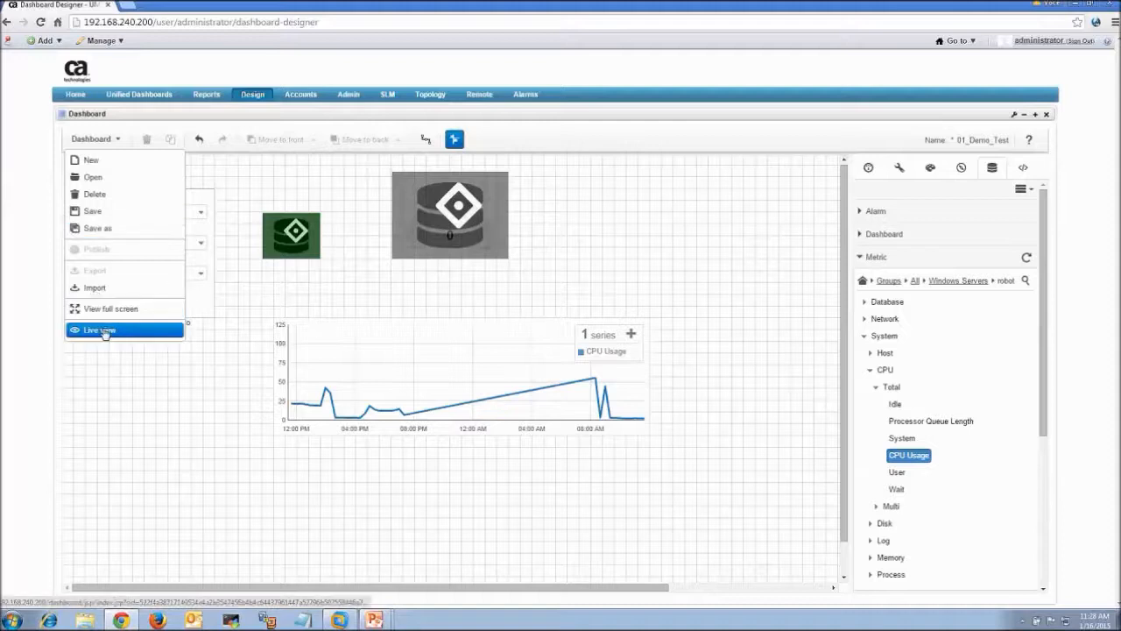
pyautogui.click(104, 331)
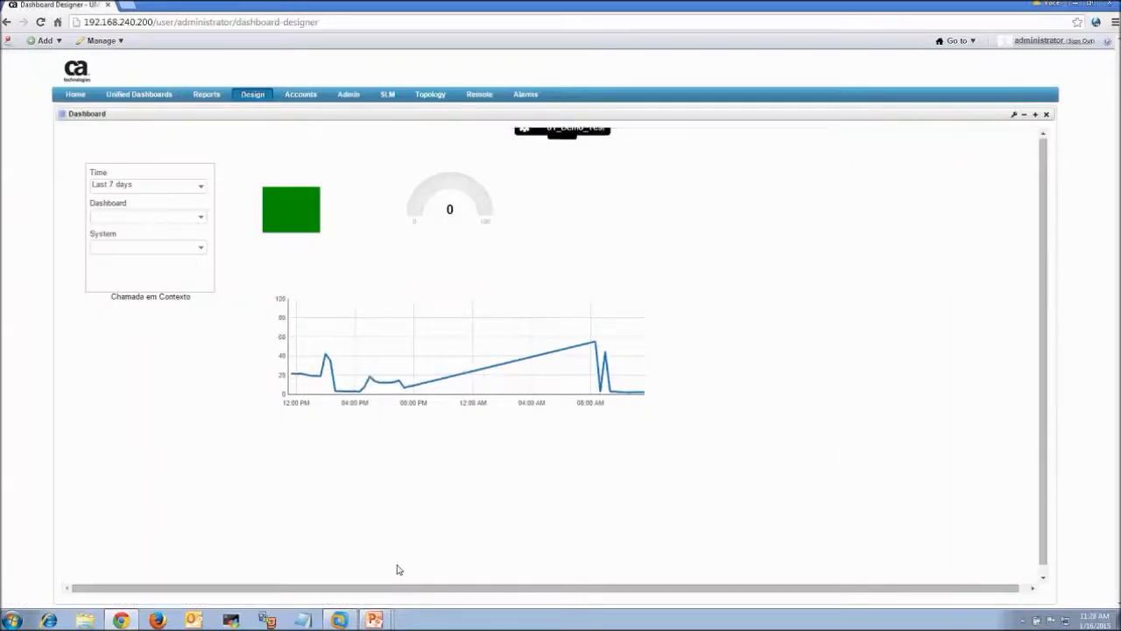
pyautogui.moveTo(590, 352)
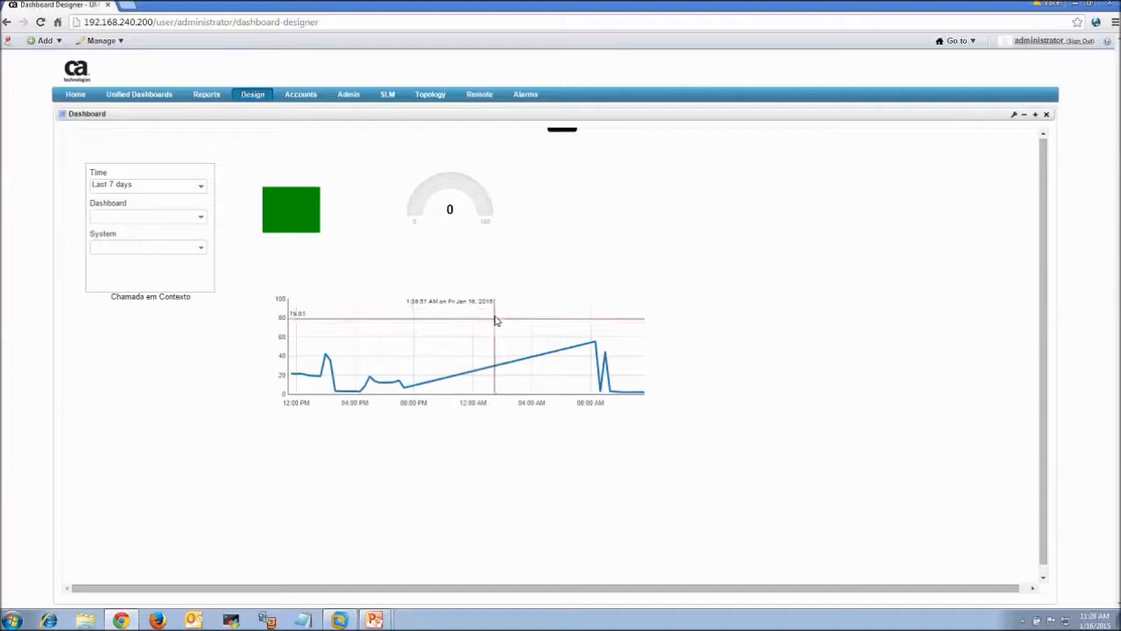
pyautogui.click(173, 247)
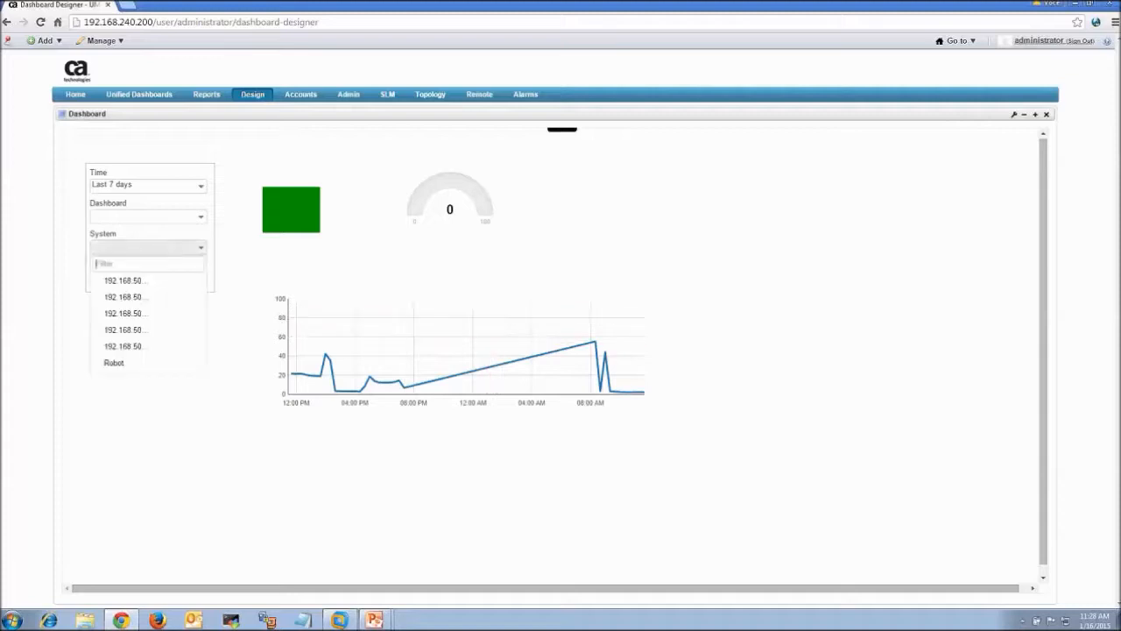
pyautogui.click(157, 334)
pyautogui.click(178, 258)
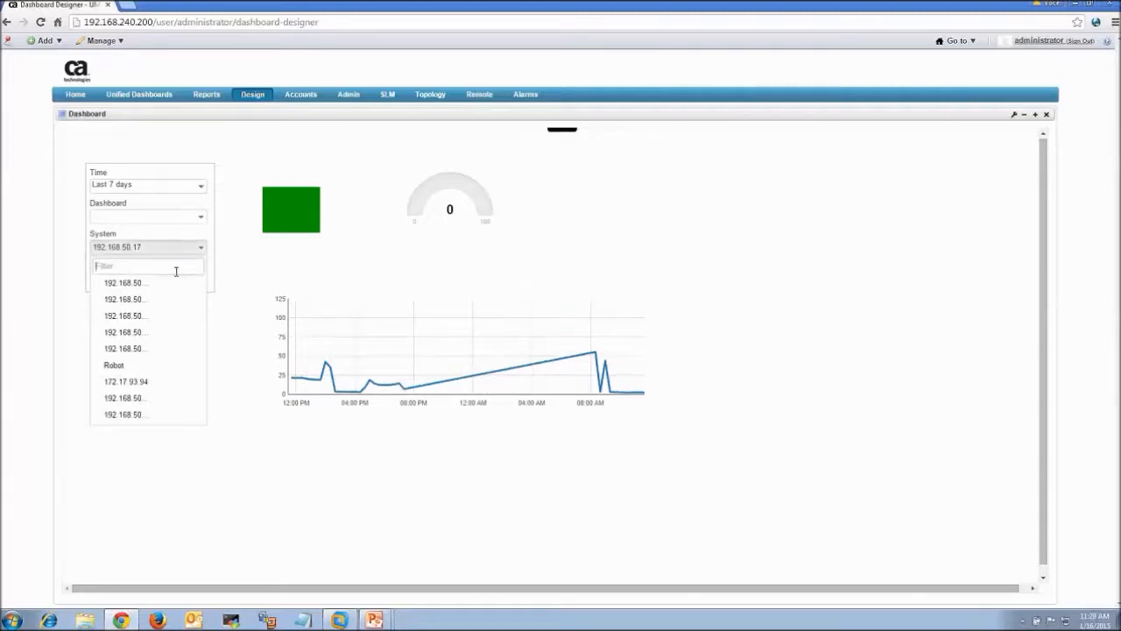
pyautogui.click(165, 350)
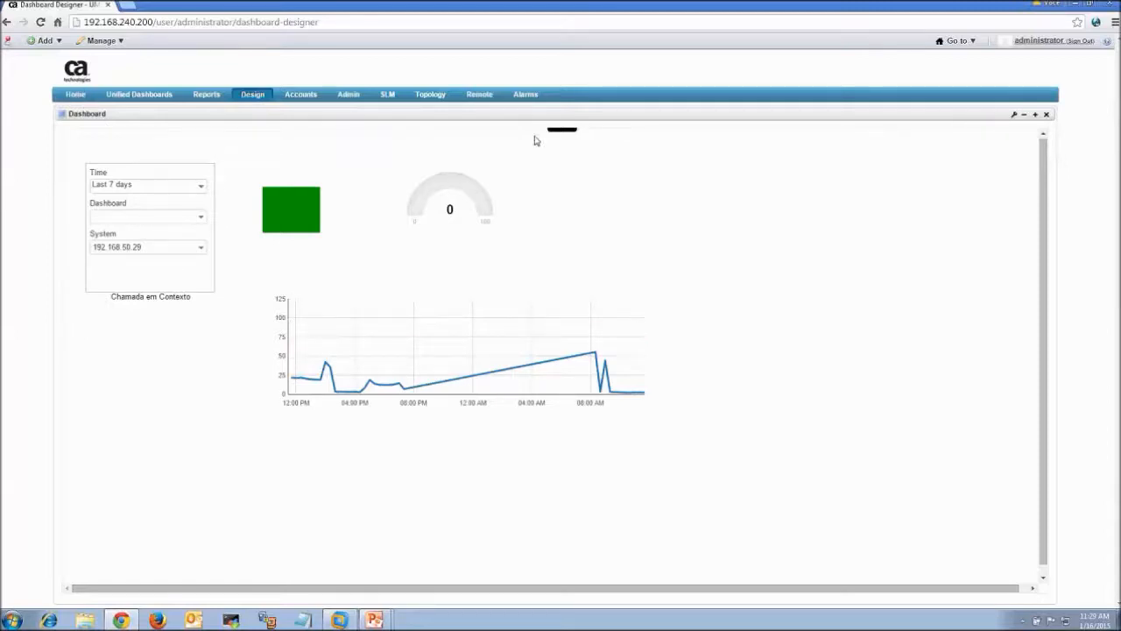
pyautogui.moveTo(526, 145)
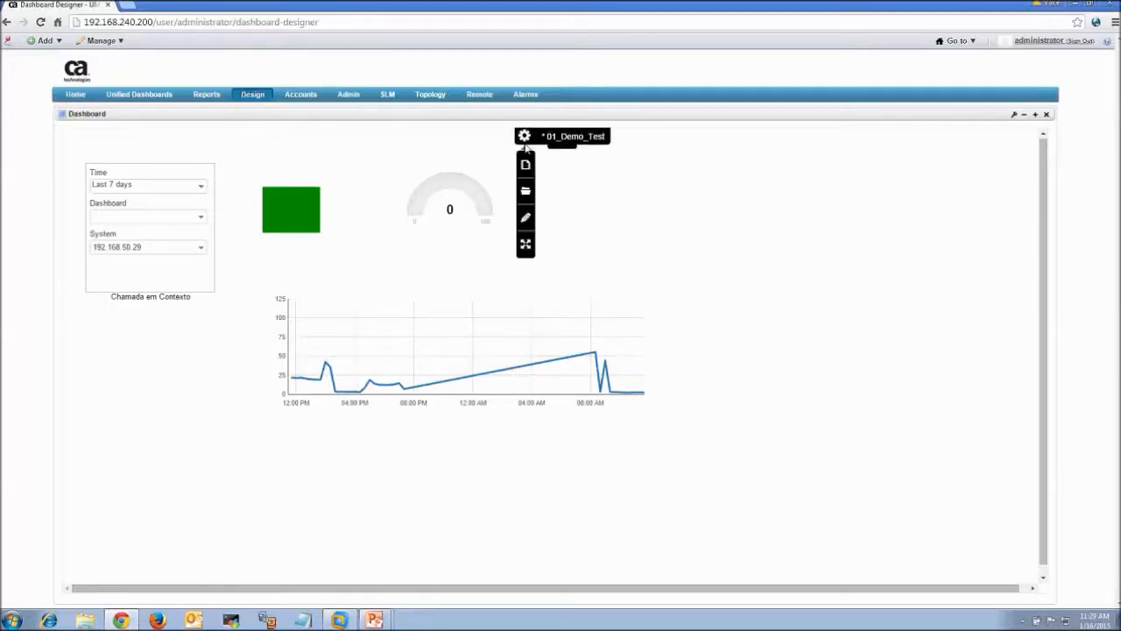
pyautogui.click(527, 220)
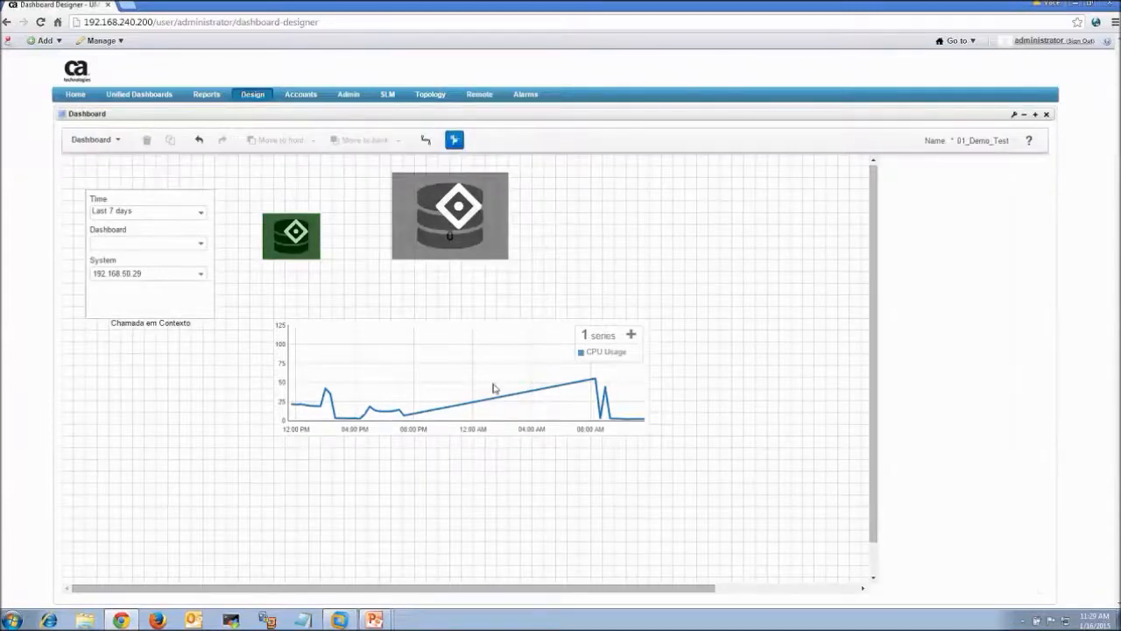
# Select the CPU Usage chart, save the dashboard, preview it live, and return to editing
pyautogui.click(493, 388)
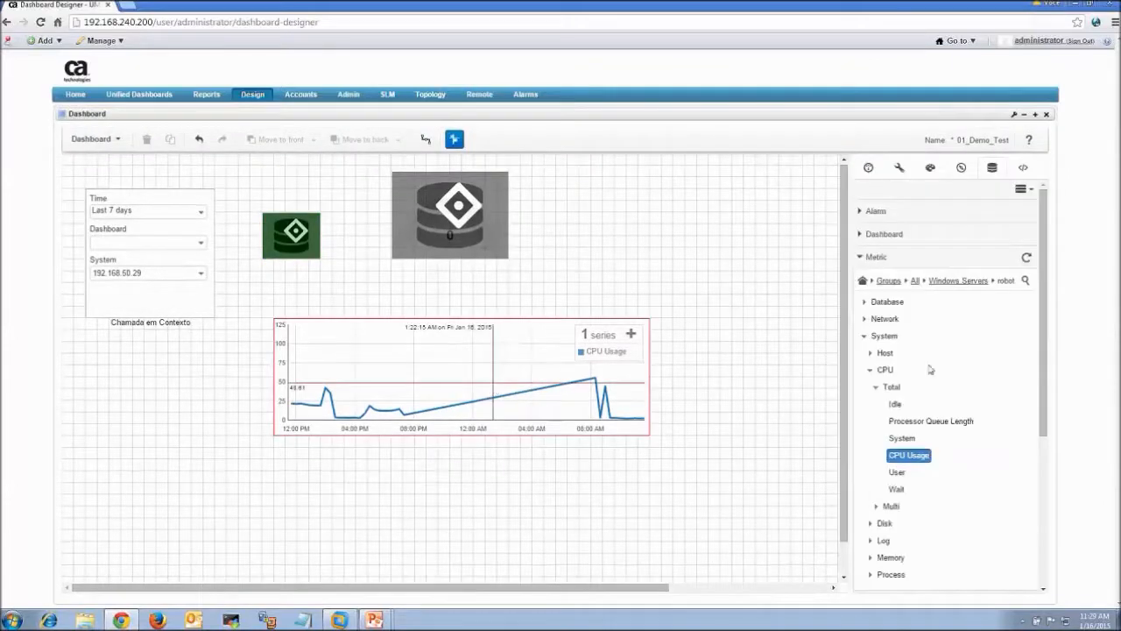
pyautogui.click(114, 139)
pyautogui.click(140, 212)
pyautogui.click(97, 138)
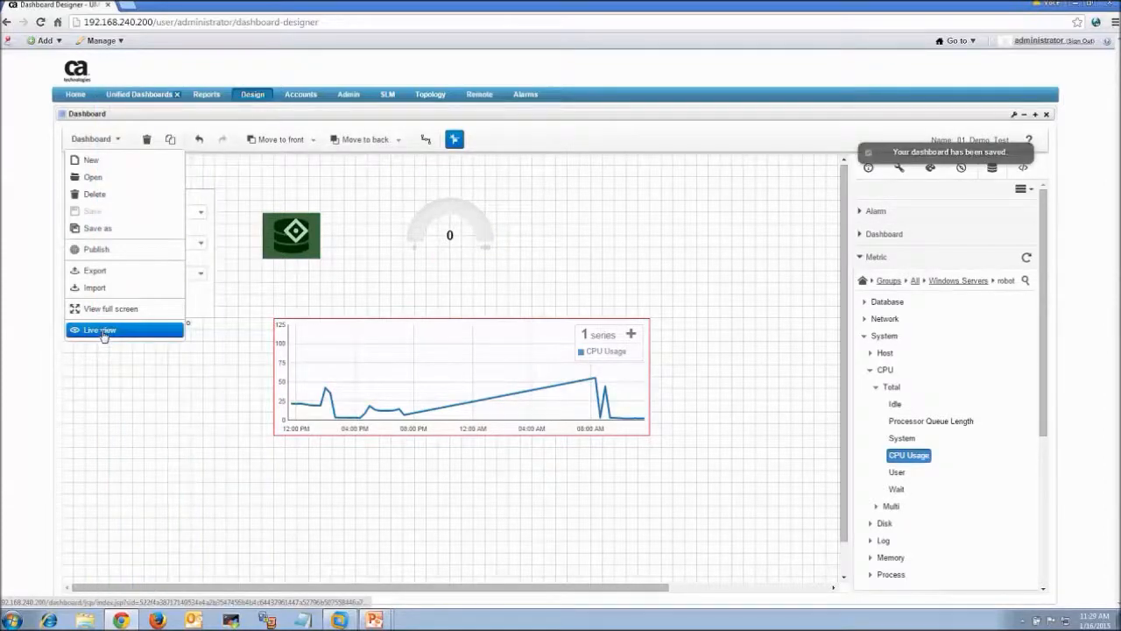
pyautogui.click(99, 330)
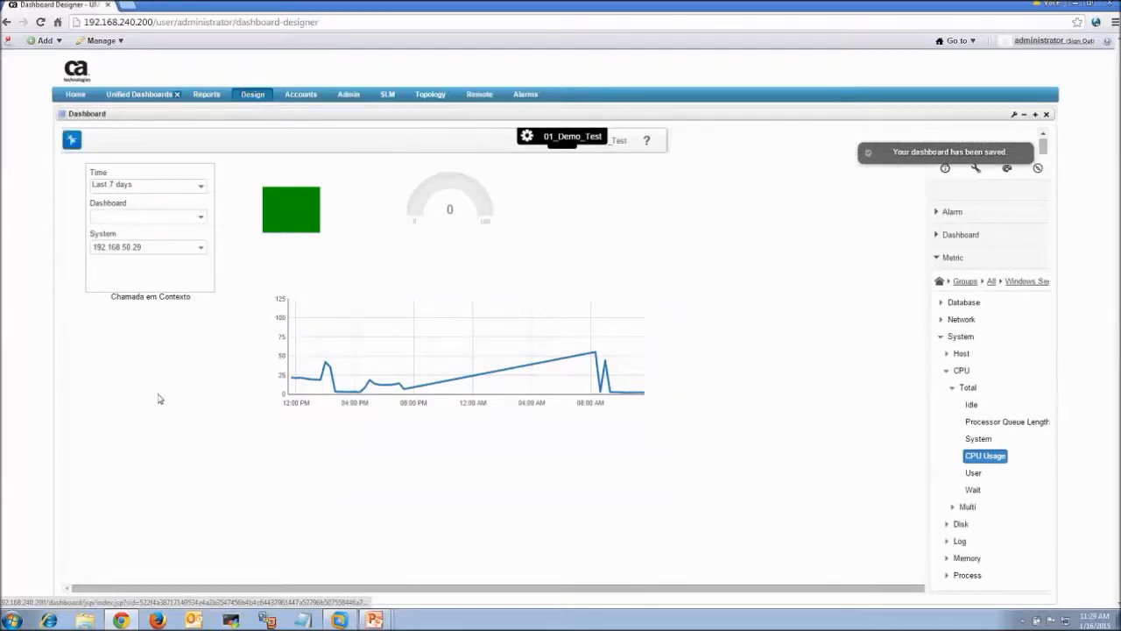
pyautogui.click(529, 219)
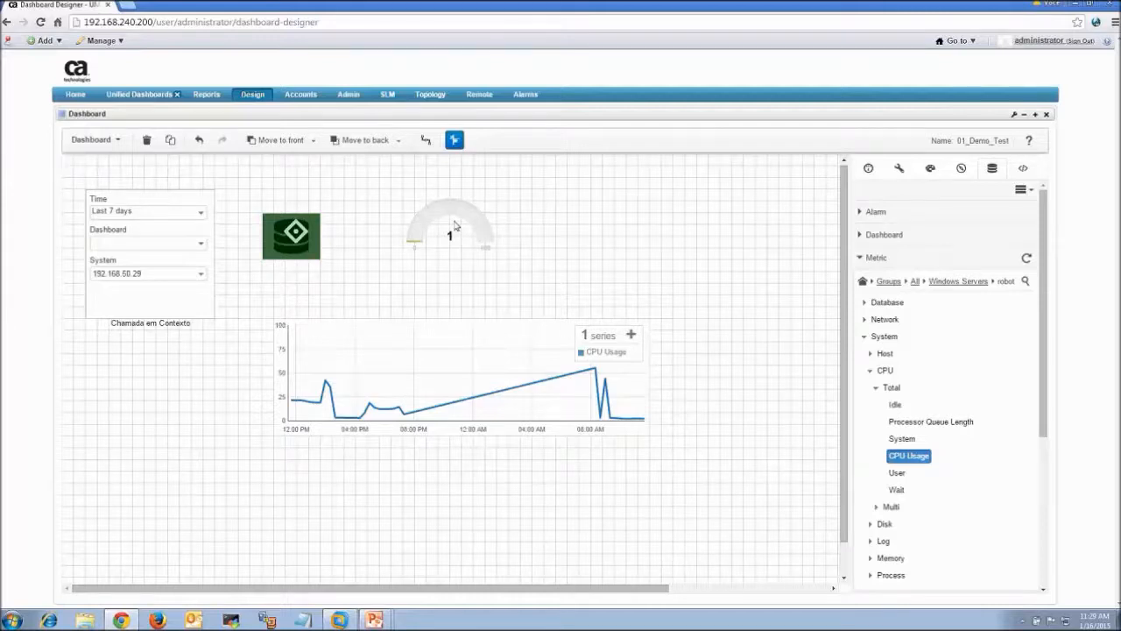
# Shift the gauge one grid step left, then list the CPU chart's SQL data sources
pyautogui.moveTo(454, 225); pyautogui.dragTo(443, 225)
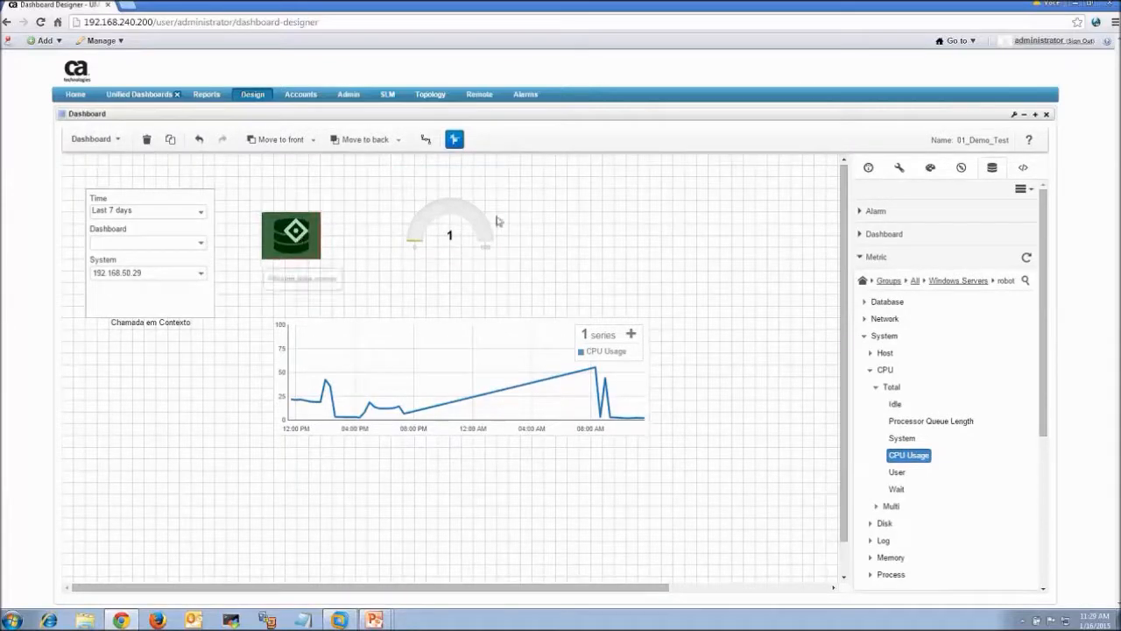
pyautogui.click(568, 263)
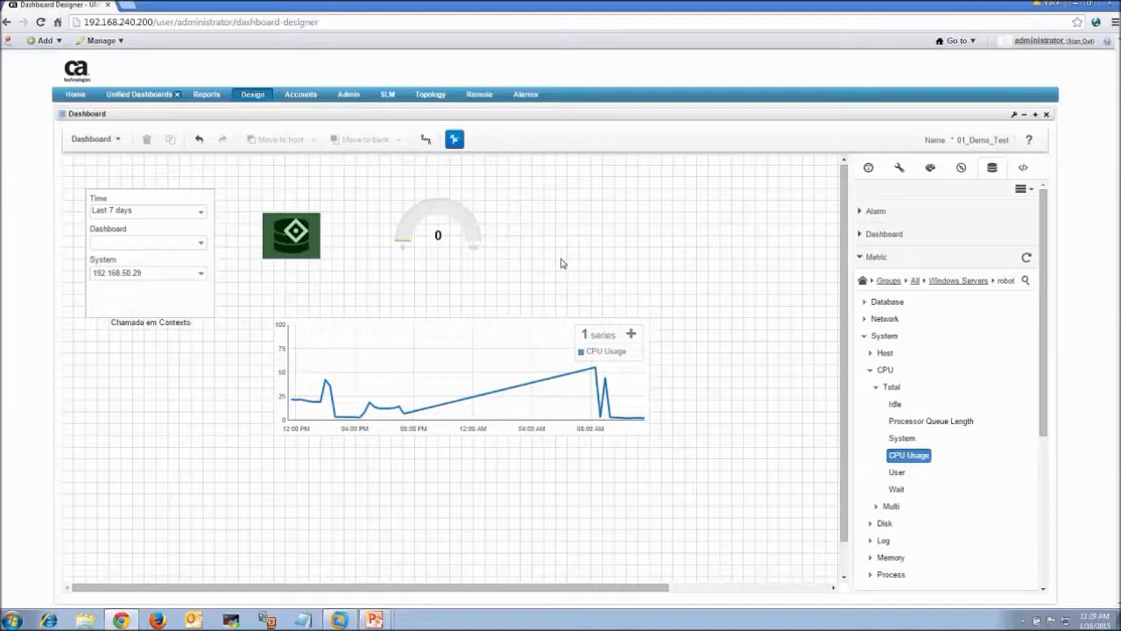
pyautogui.click(517, 415)
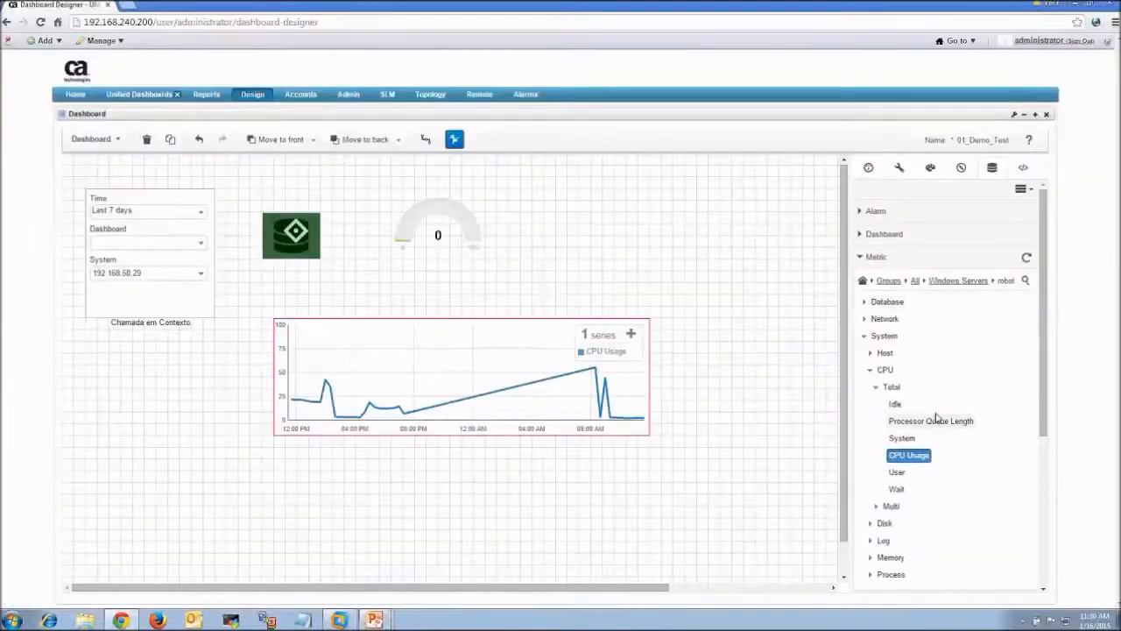
pyautogui.click(1021, 189)
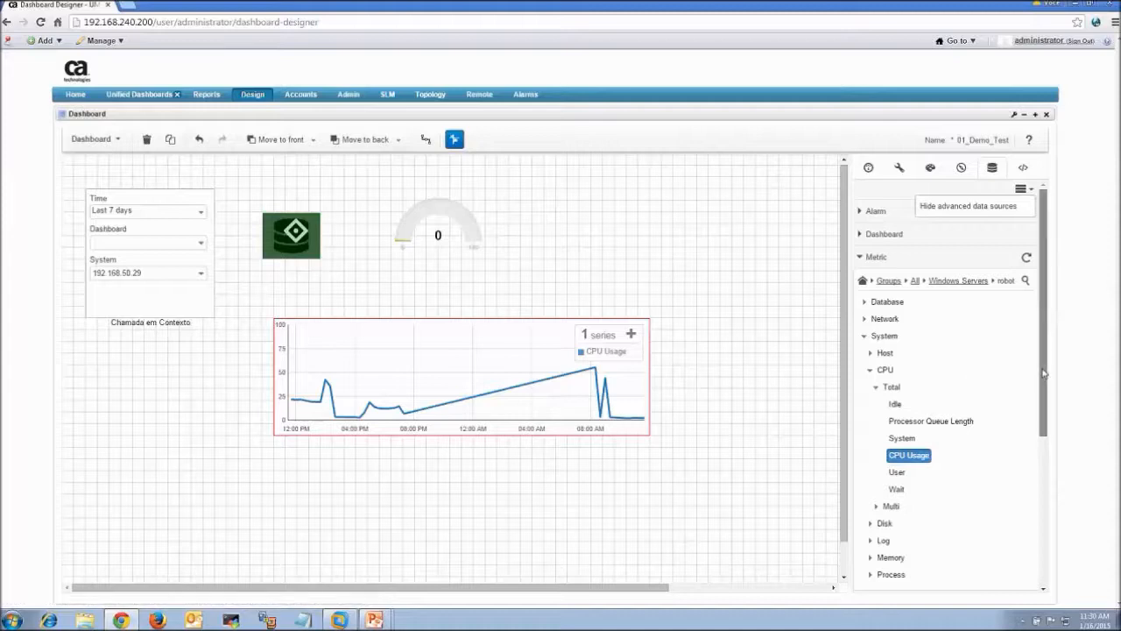
pyautogui.scroll(-3, 955, 420)
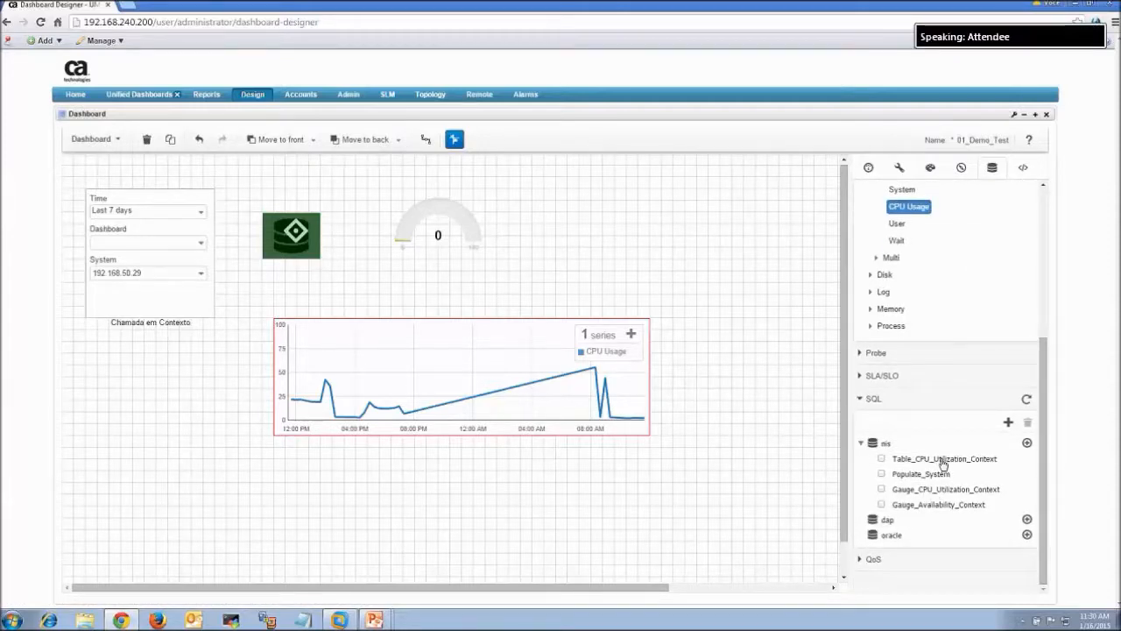
pyautogui.doubleClick(943, 460)
pyautogui.click(504, 382)
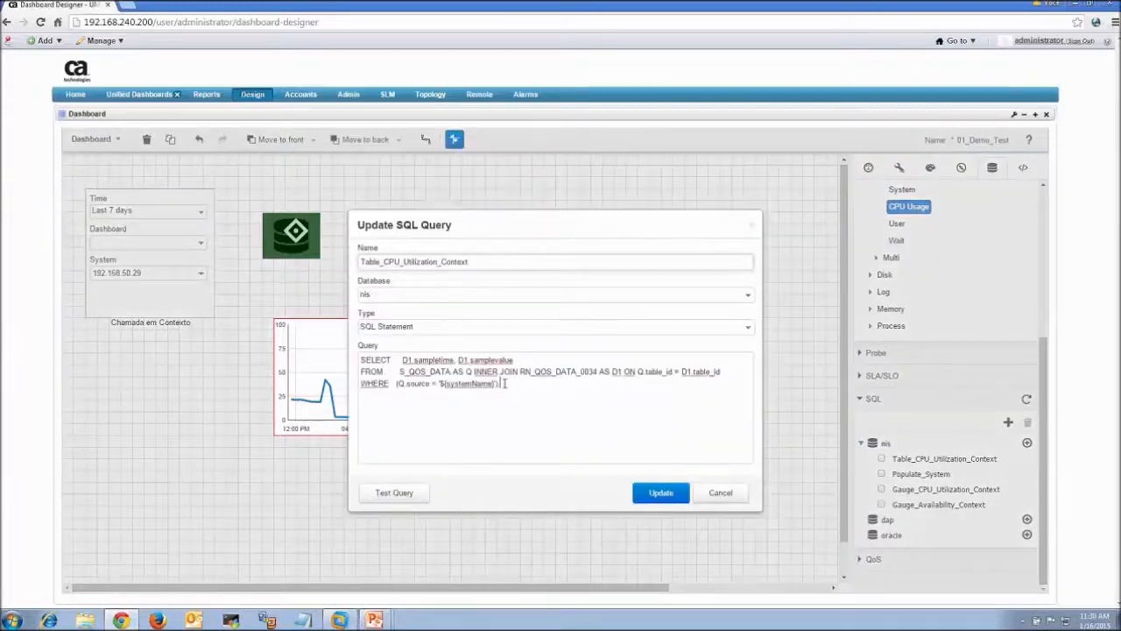
pyautogui.hotkey('ctrl', 'a')
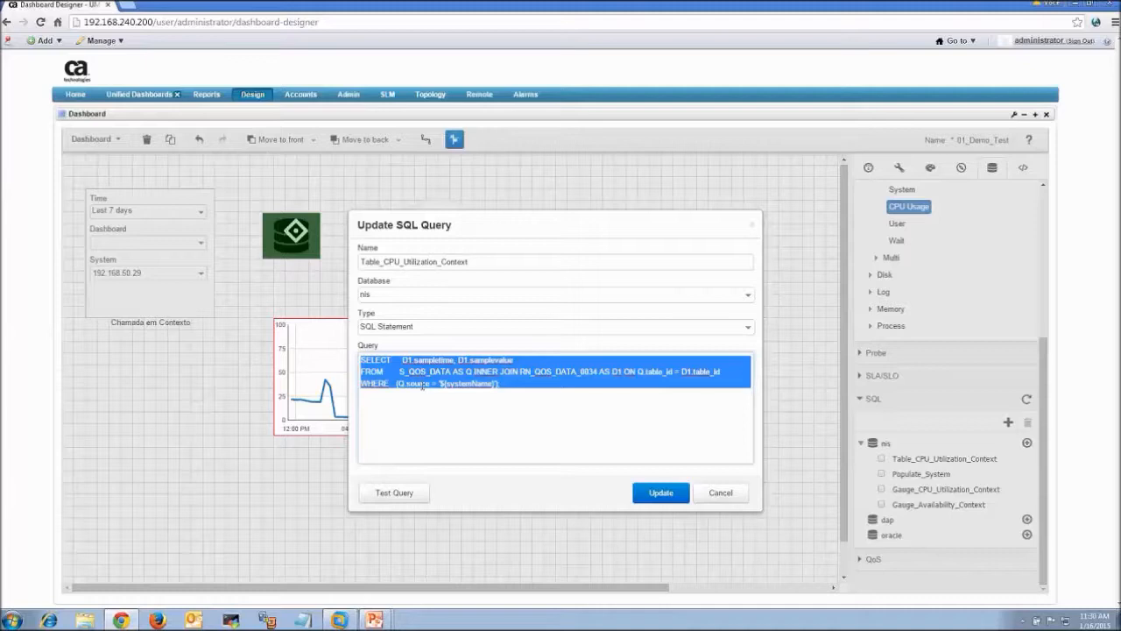
pyautogui.click(403, 494)
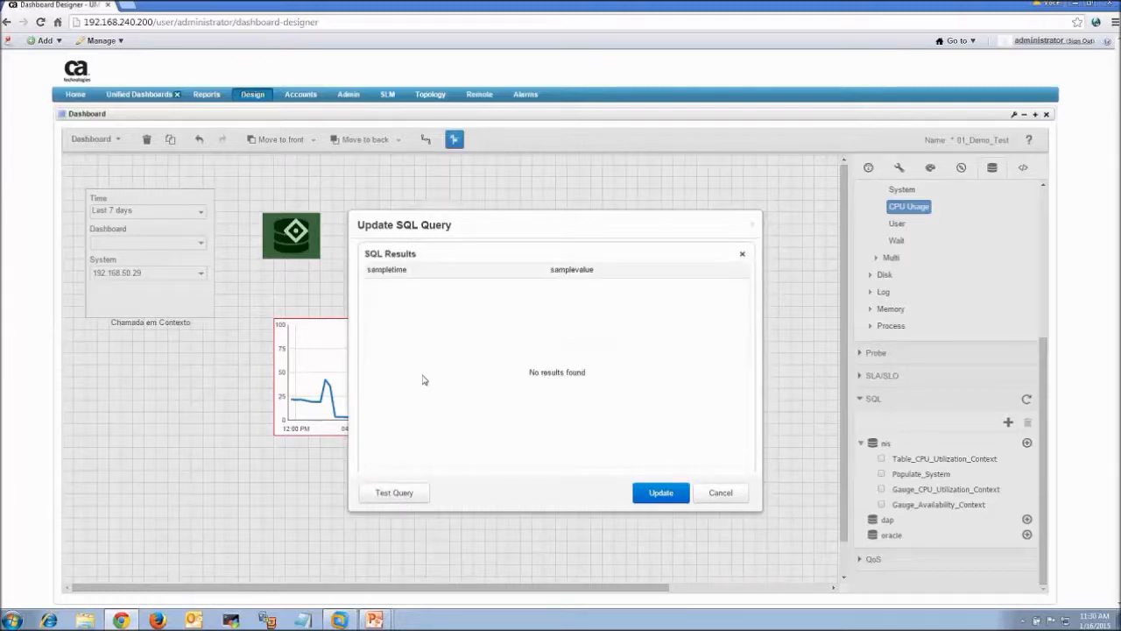
pyautogui.click(732, 493)
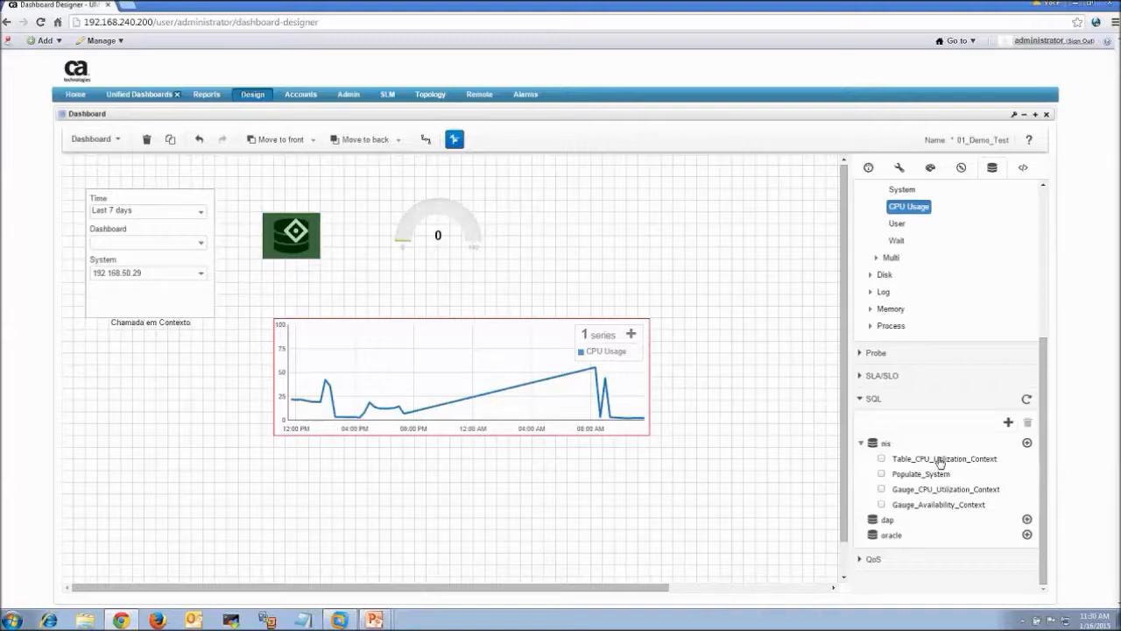
# Drop the Table_CPU_Utilization_Context query on the chart, then delete the empty Series2
pyautogui.moveTo(940, 461); pyautogui.dragTo(470, 373)
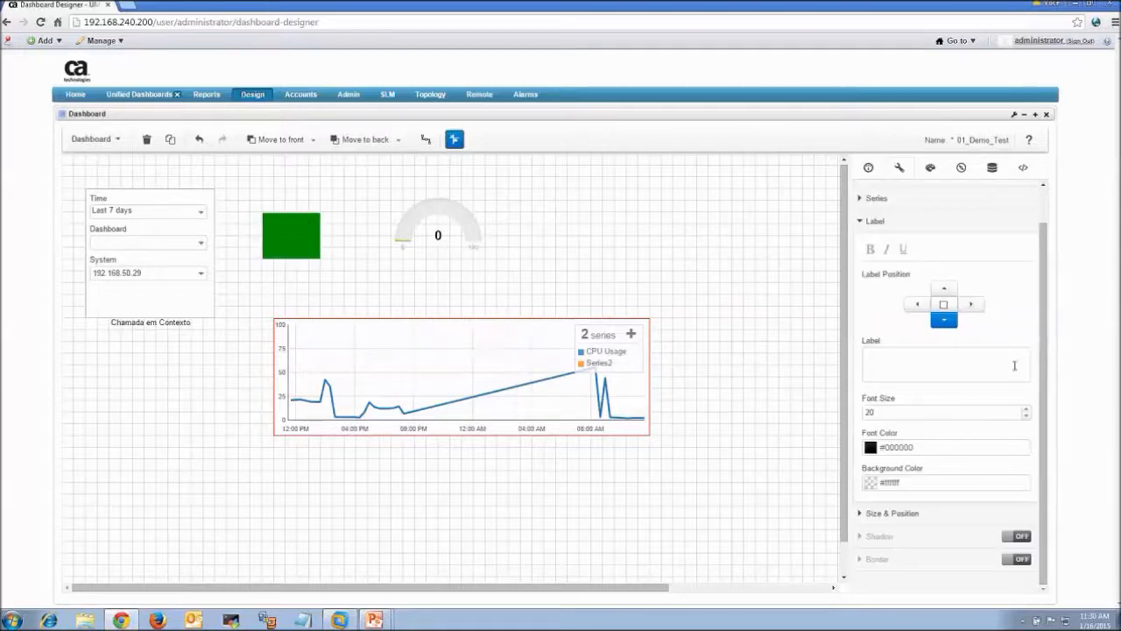
pyautogui.scroll(1, 1046, 350)
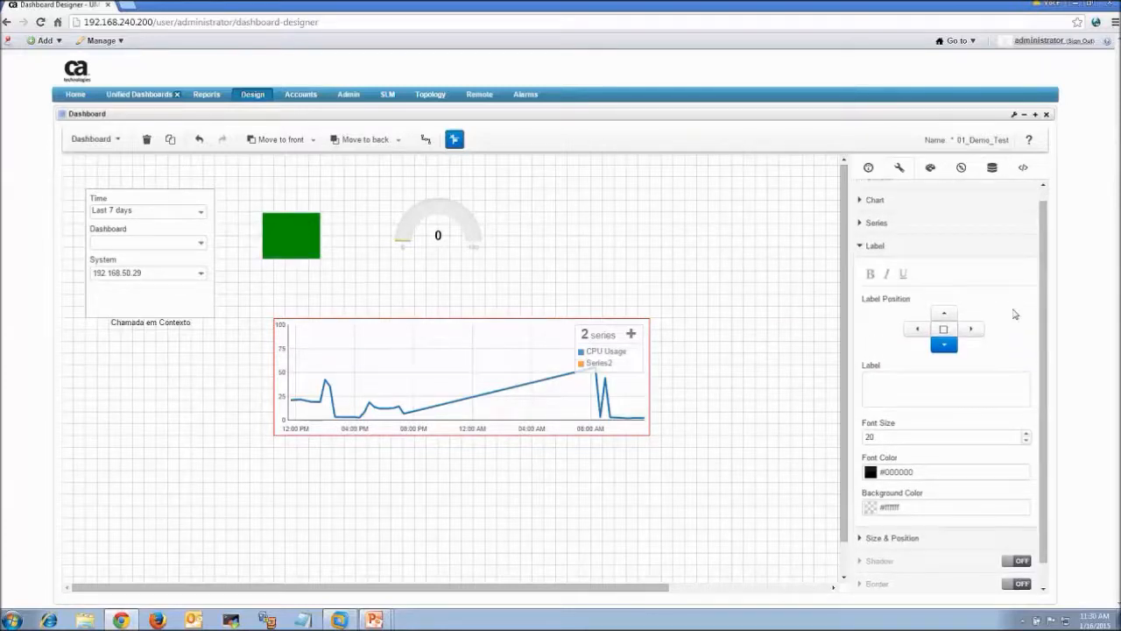
pyautogui.click(860, 224)
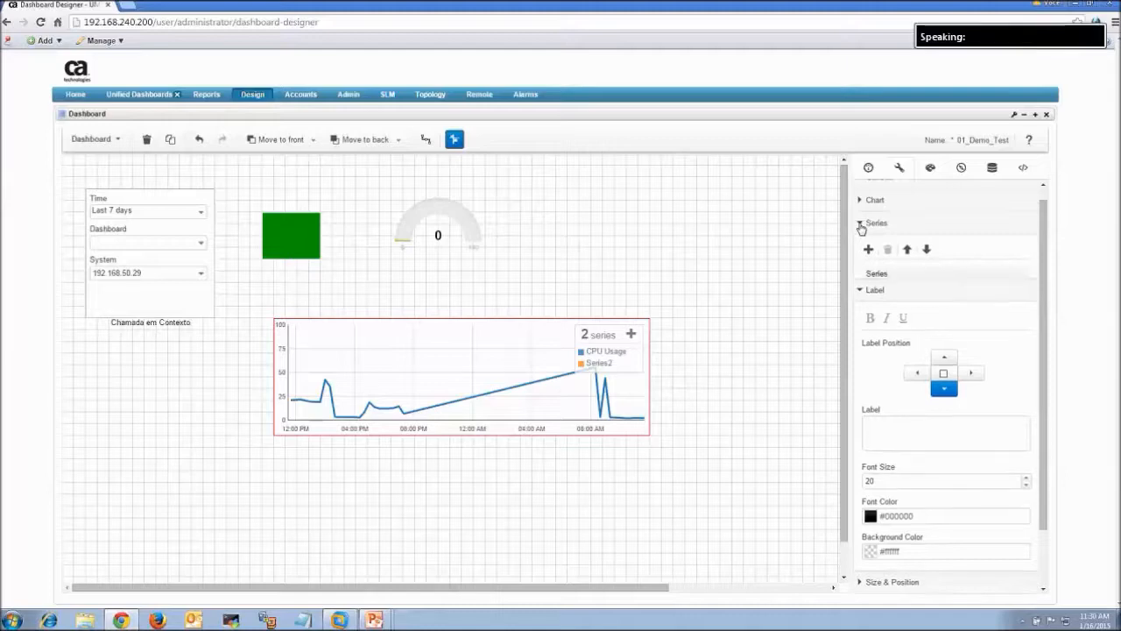
pyautogui.click(880, 305)
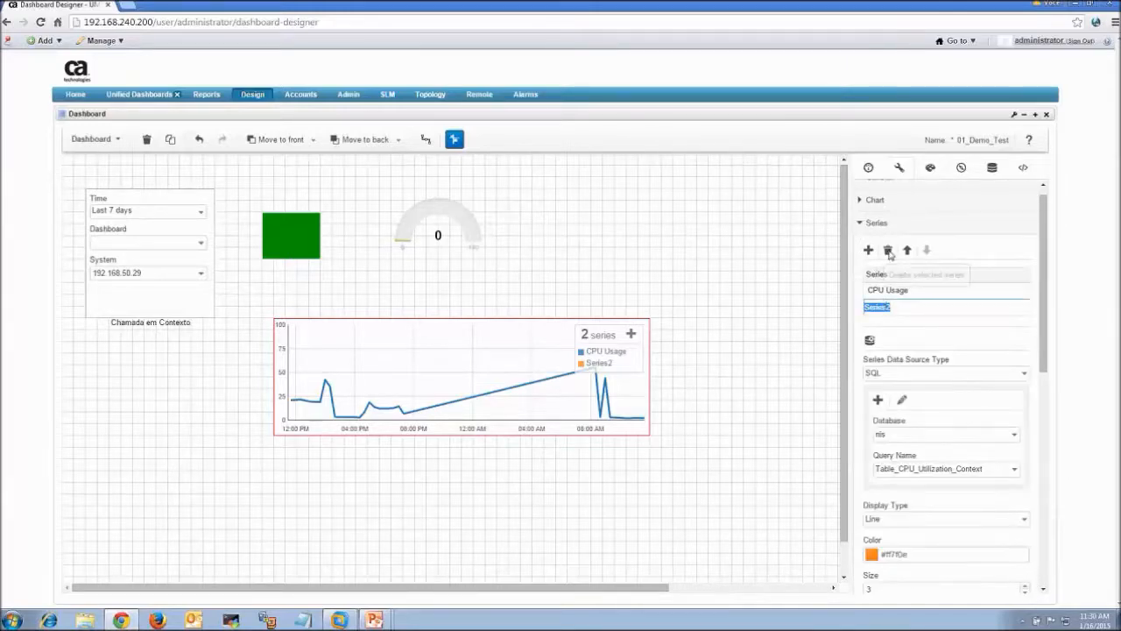
pyautogui.click(888, 251)
pyautogui.click(560, 488)
# Save the dashboard
pyautogui.click(94, 138)
pyautogui.click(92, 211)
pyautogui.click(94, 138)
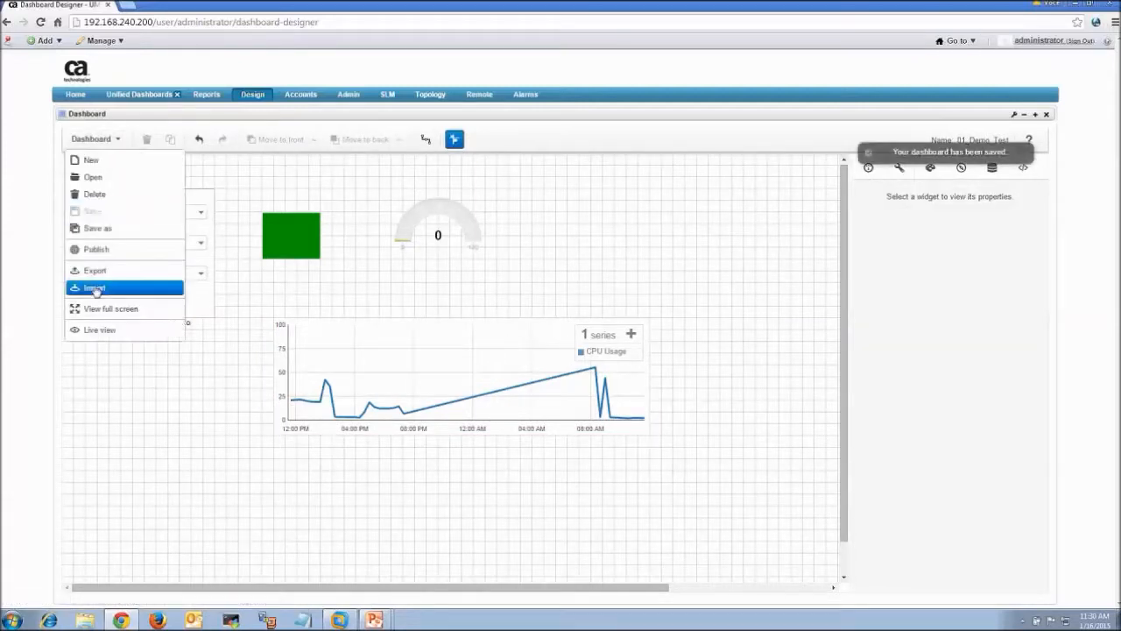
# In live view, set System to 192.168.50.17 then 192.168.50.18, and return to design mode
pyautogui.click(100, 331)
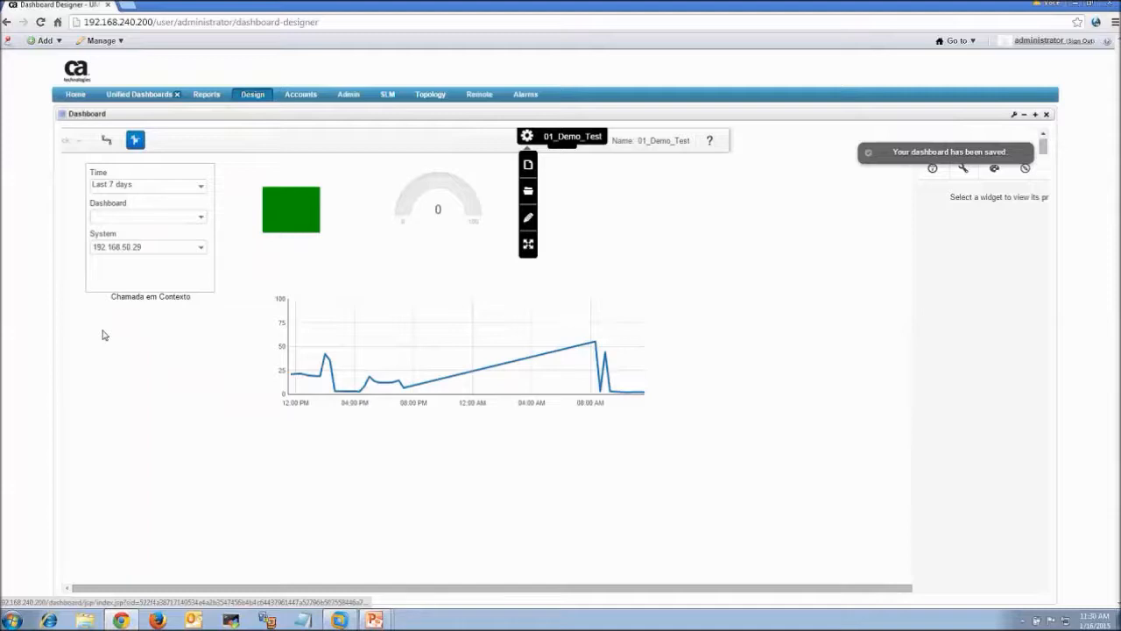
pyautogui.click(201, 247)
pyautogui.click(183, 333)
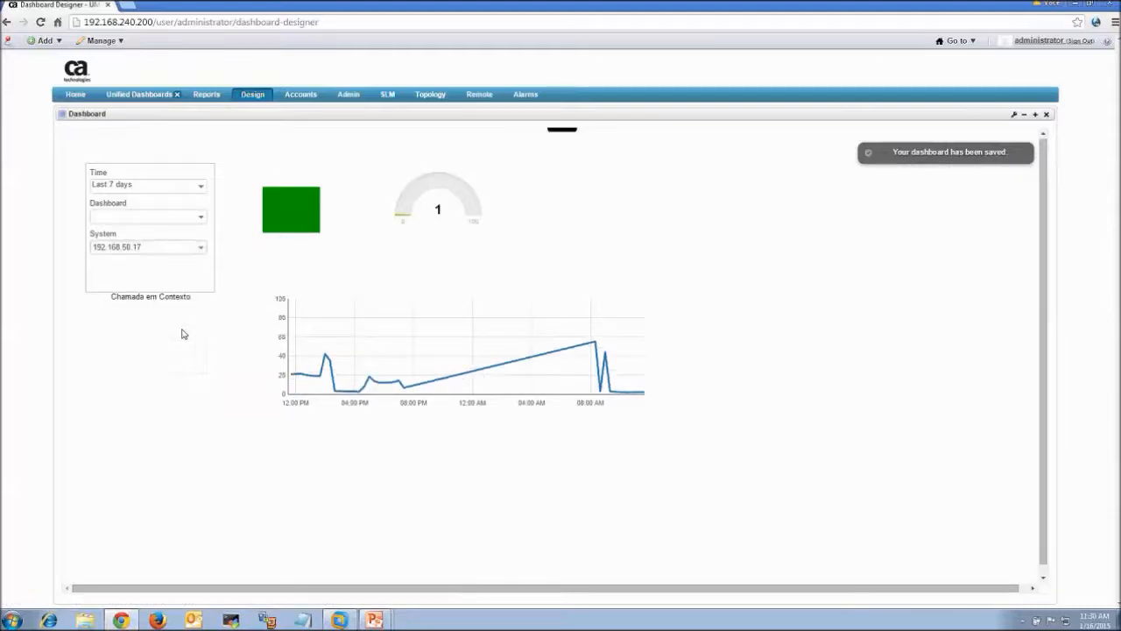
pyautogui.click(202, 249)
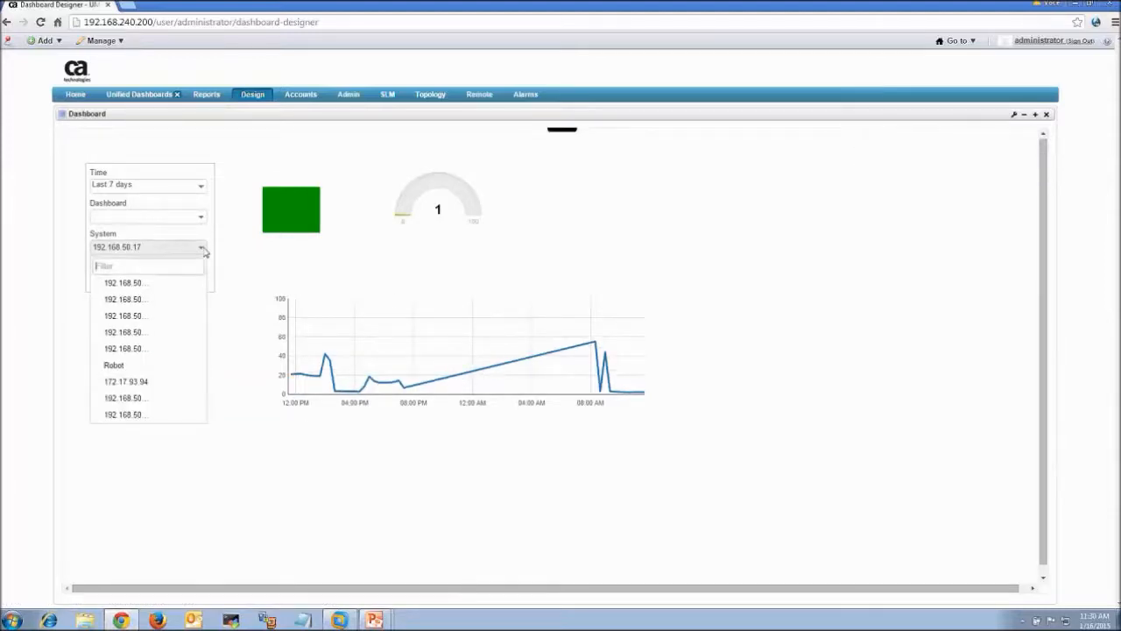
pyautogui.moveTo(199, 302); pyautogui.dragTo(199, 373)
pyautogui.click(179, 388)
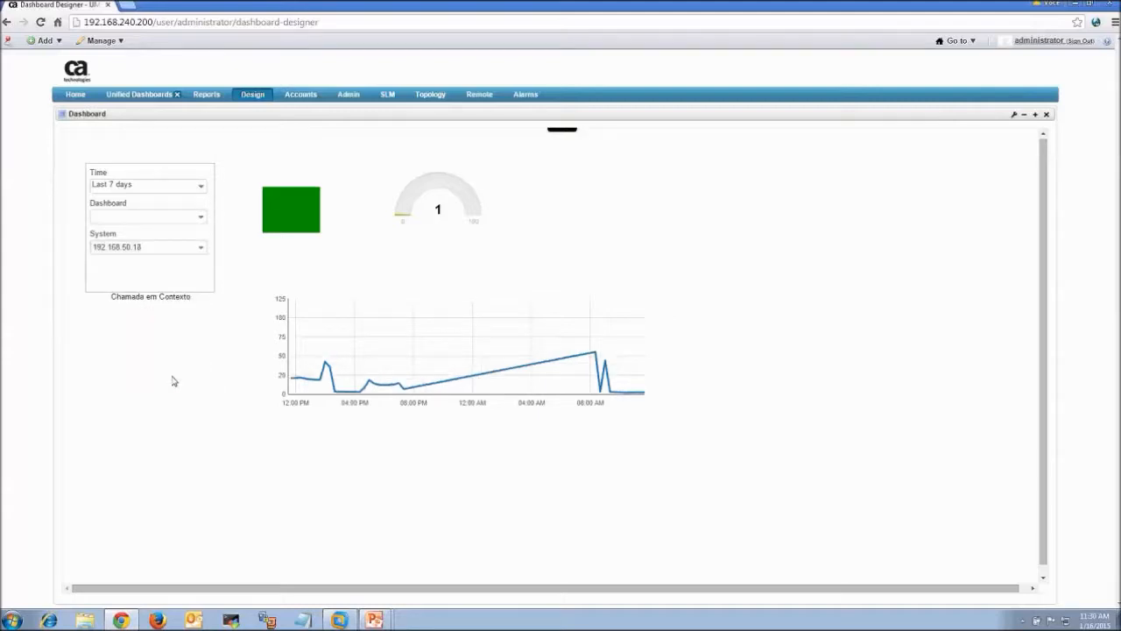
pyautogui.moveTo(553, 131)
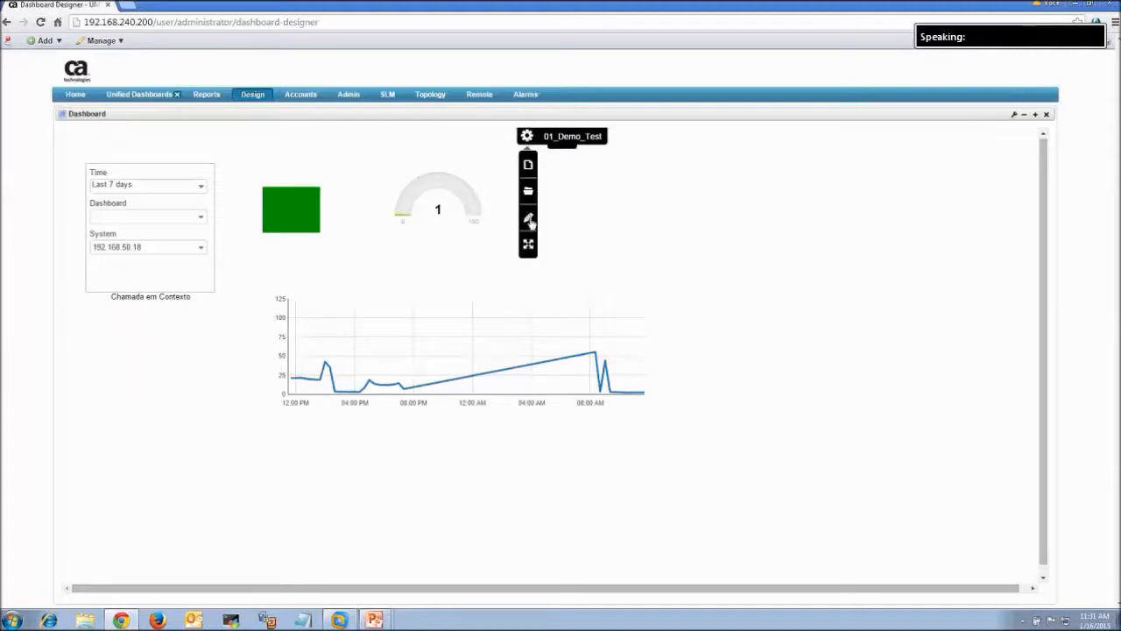
pyautogui.click(529, 220)
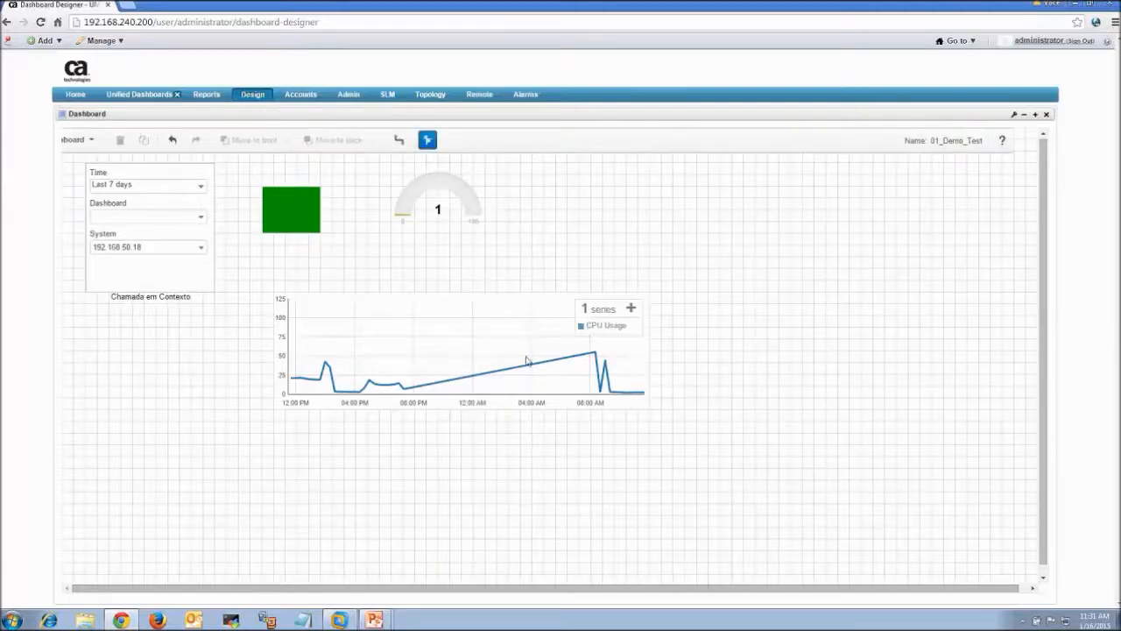
# Select the CPU Usage chart and test-run the Table_CPU_Utilization_Context query from Data Sources
pyautogui.click(526, 361)
pyautogui.scroll(-5, 1050, 481)
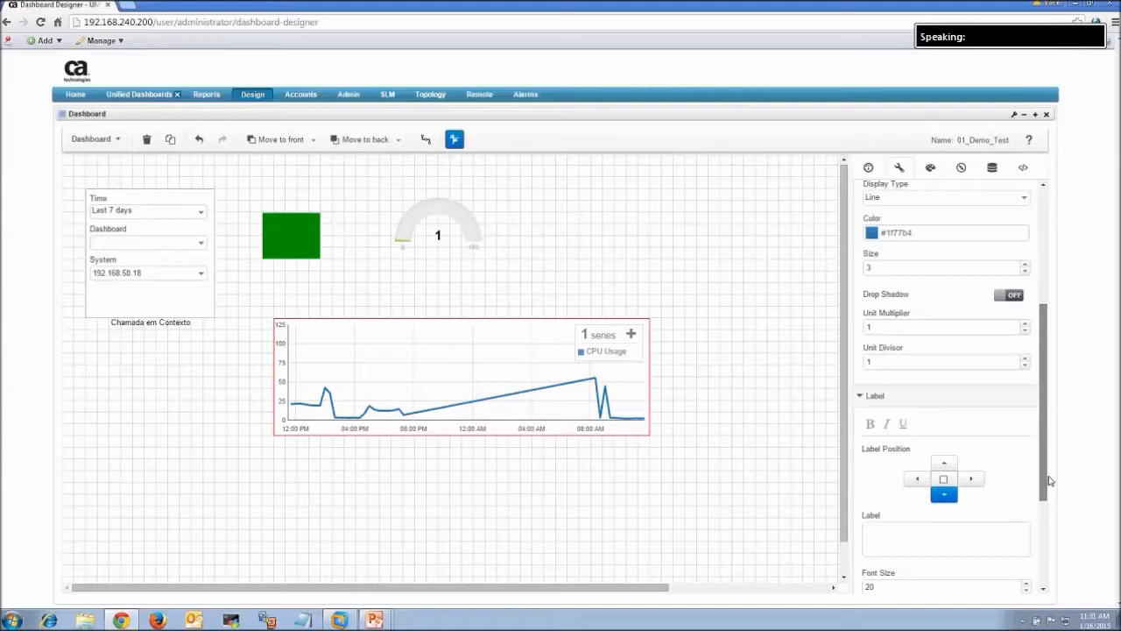
pyautogui.scroll(-4, 948, 561)
pyautogui.moveTo(1045, 451); pyautogui.dragTo(1045, 394)
pyautogui.click(993, 169)
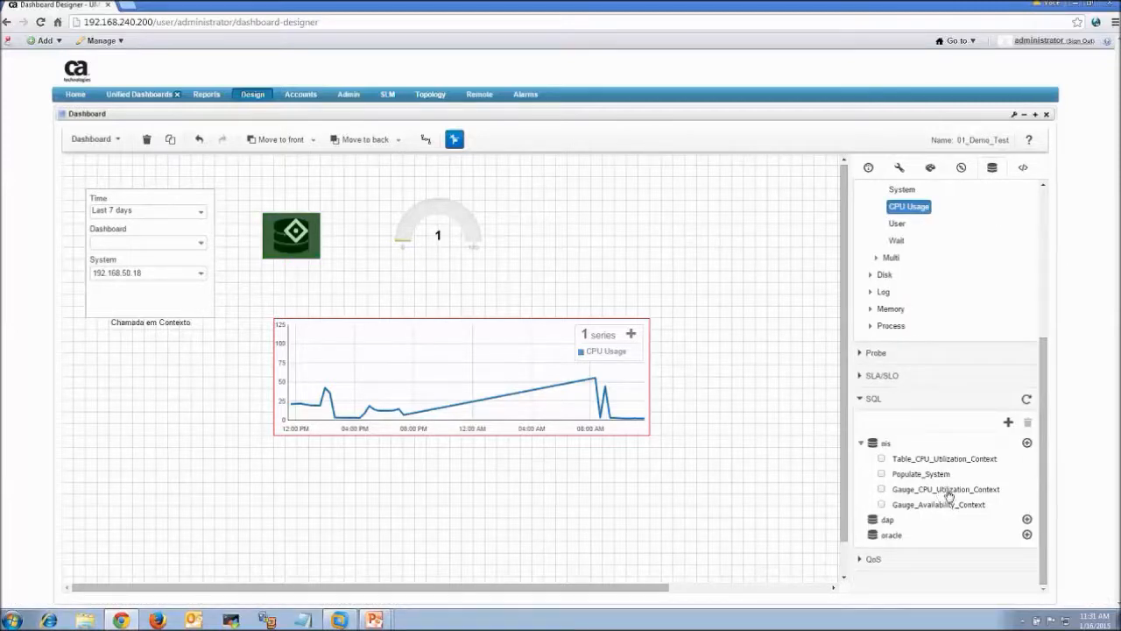
pyautogui.click(936, 459)
pyautogui.click(404, 494)
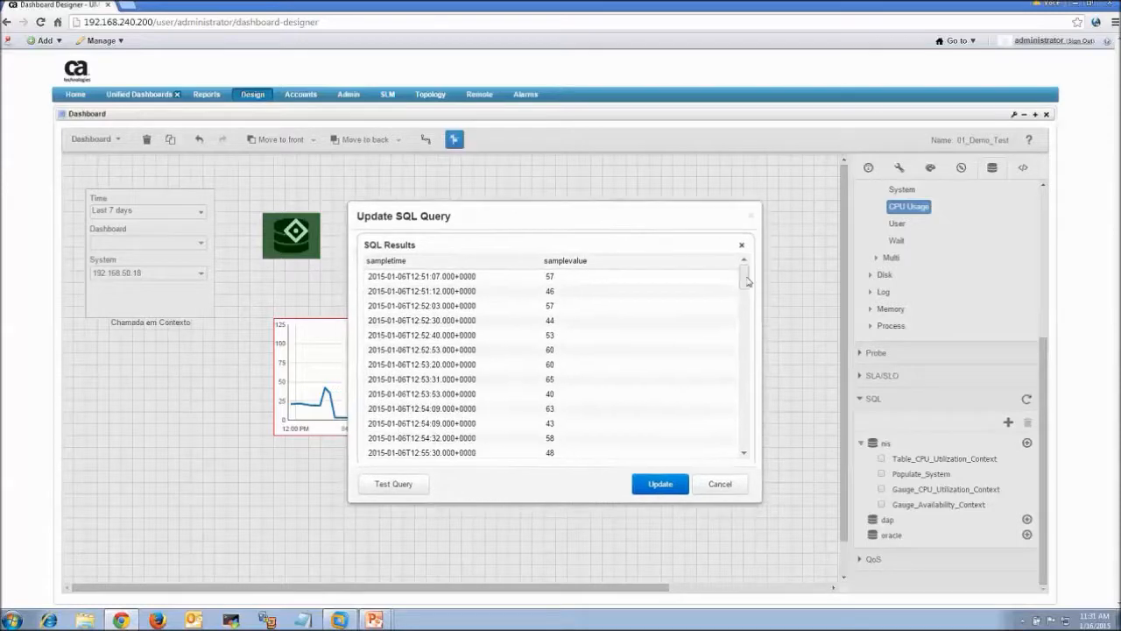
pyautogui.click(720, 484)
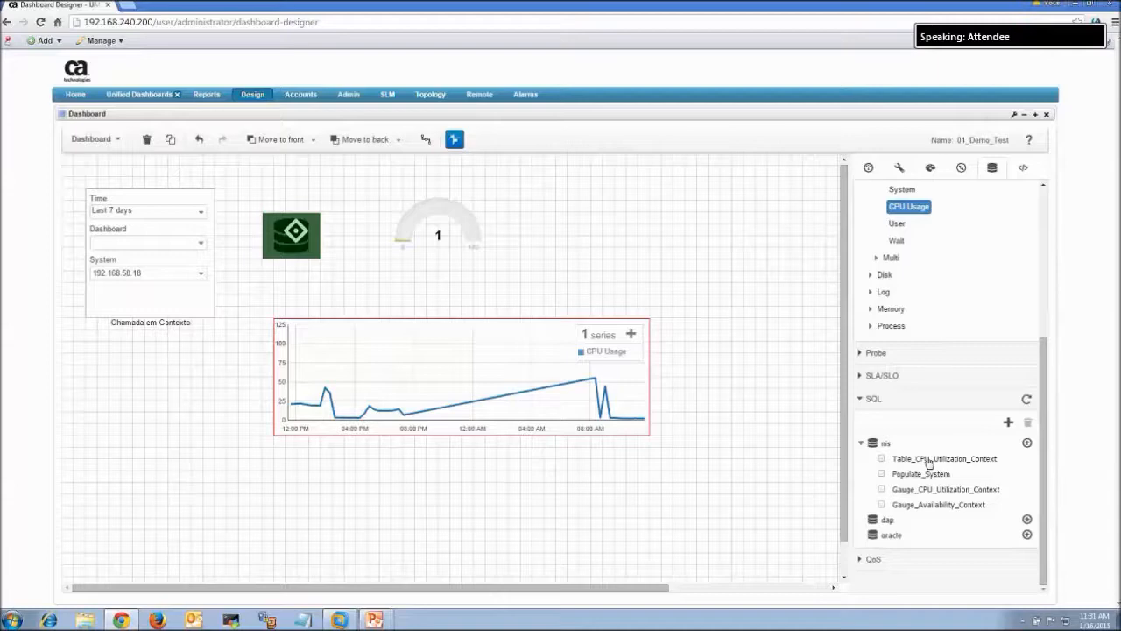
# Re-test Table_CPU_Utilization_Context, confirming it returns sampletime and samplevalue rows
pyautogui.doubleClick(930, 462)
pyautogui.click(401, 492)
pyautogui.click(718, 493)
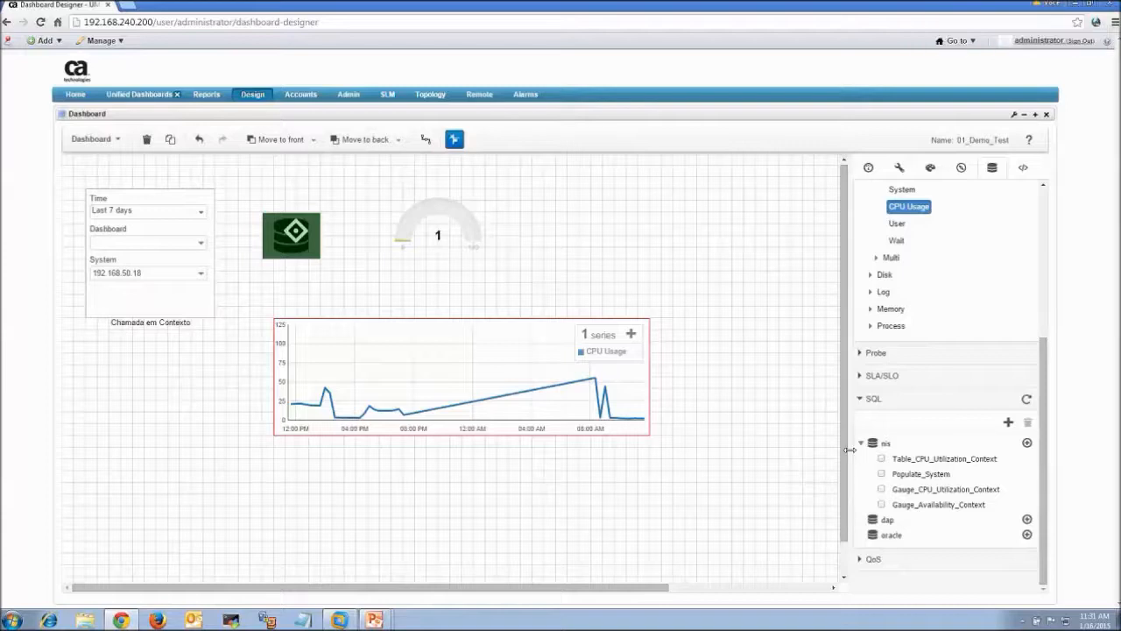
# Drop Table_CPU_Utilization_Context onto the chart and select its Series2 series
pyautogui.moveTo(914, 462); pyautogui.dragTo(471, 381)
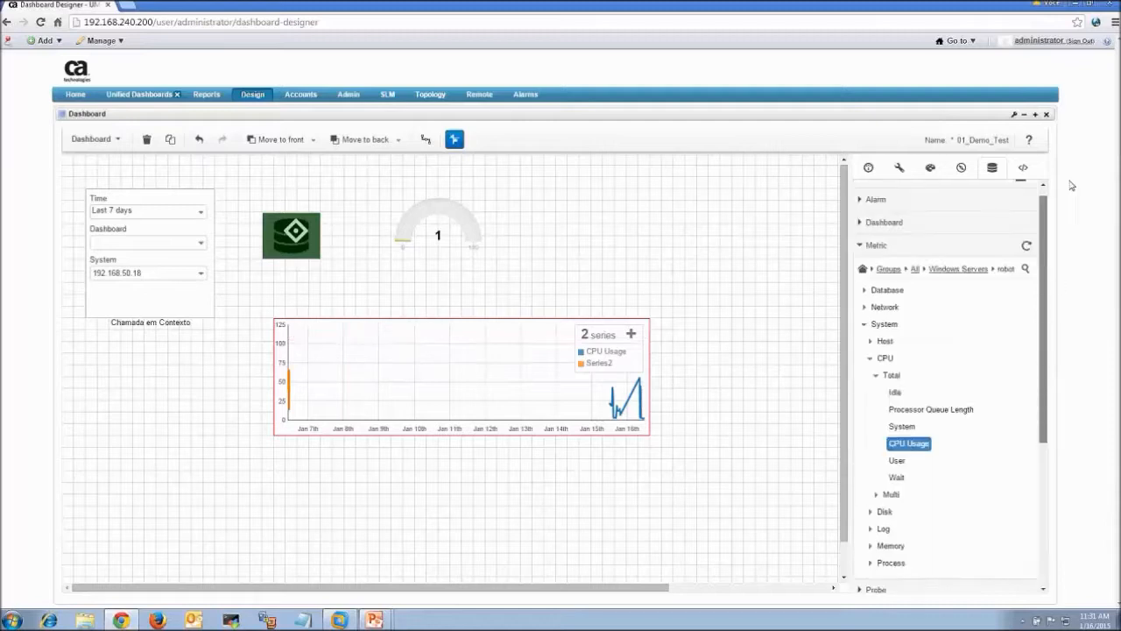
pyautogui.click(868, 167)
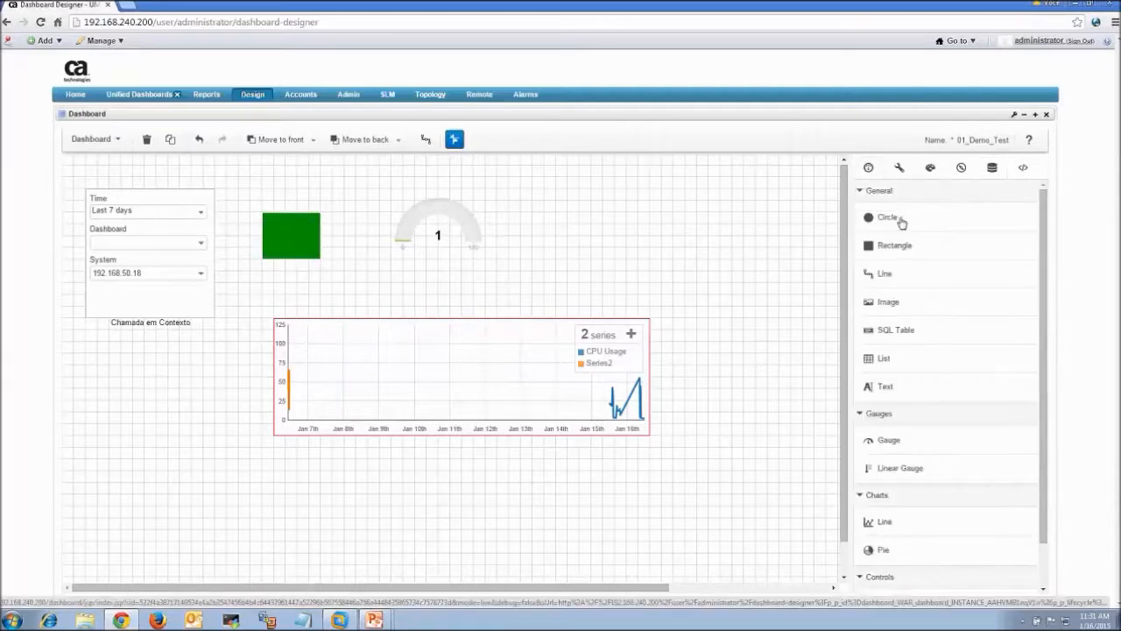
pyautogui.click(513, 403)
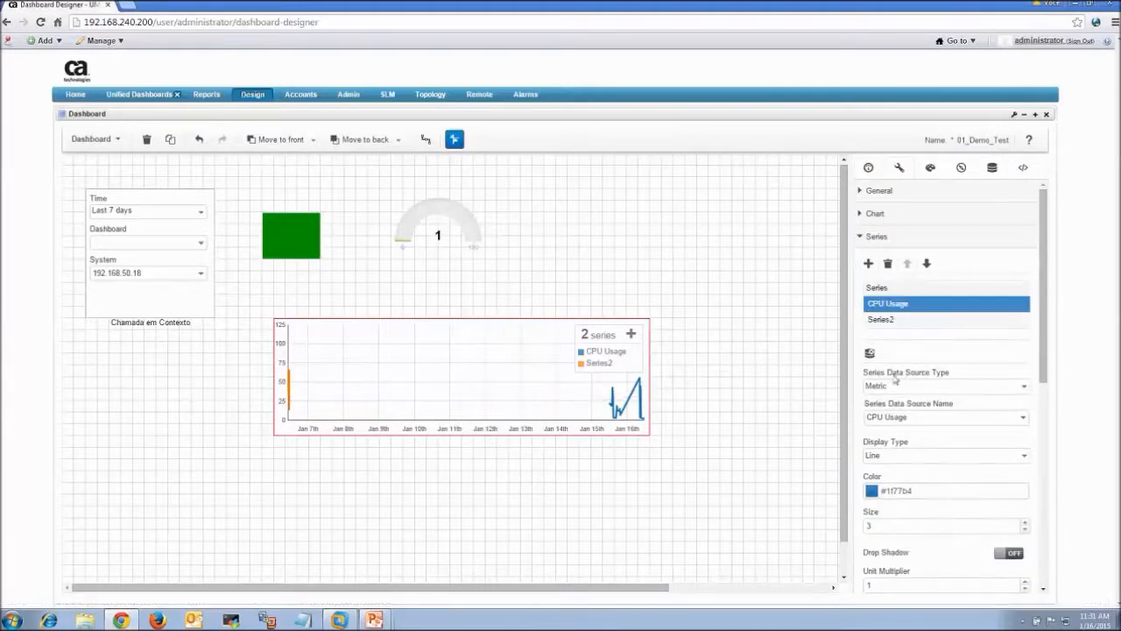
pyautogui.doubleClick(898, 321)
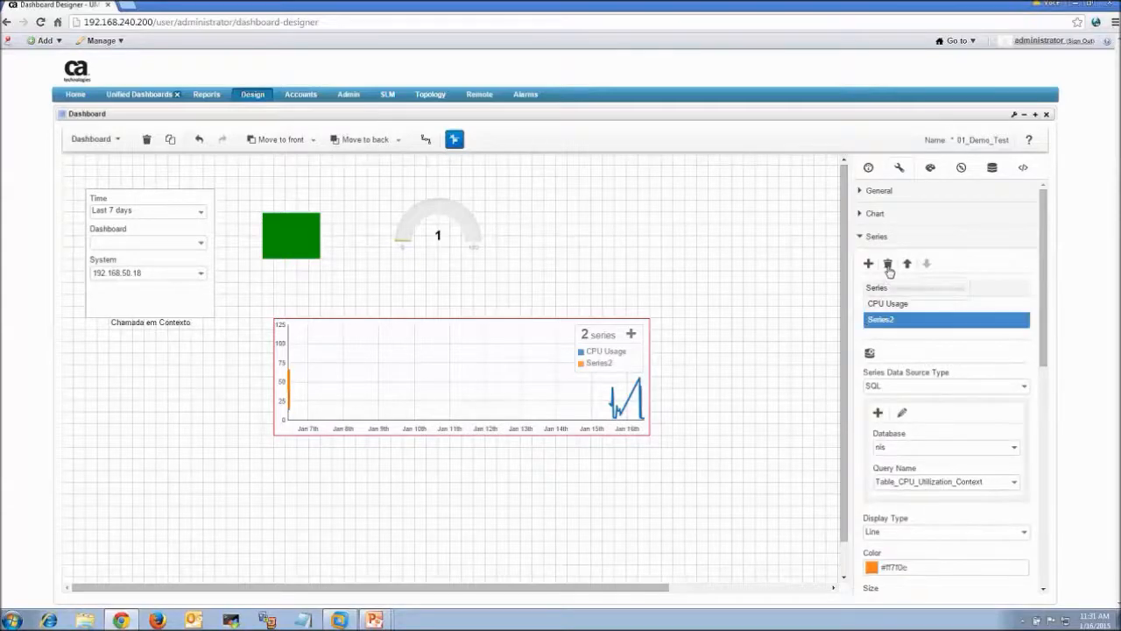
# Delete both Series2 and CPU Usage series, then scroll to the SQL data sources
pyautogui.click(887, 262)
pyautogui.click(566, 395)
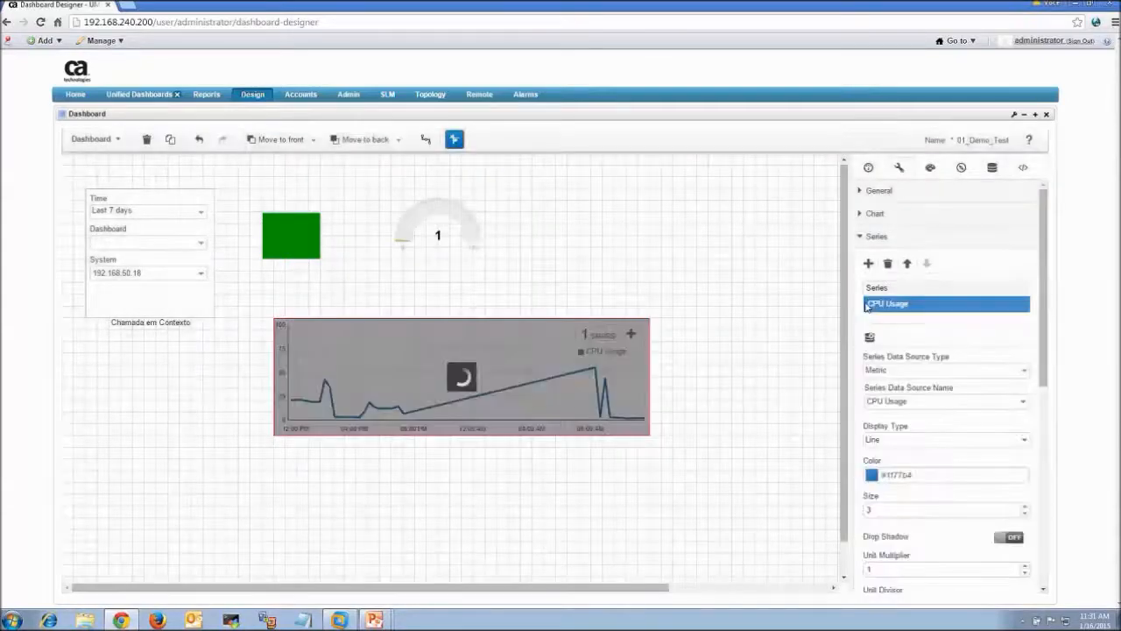
pyautogui.click(888, 264)
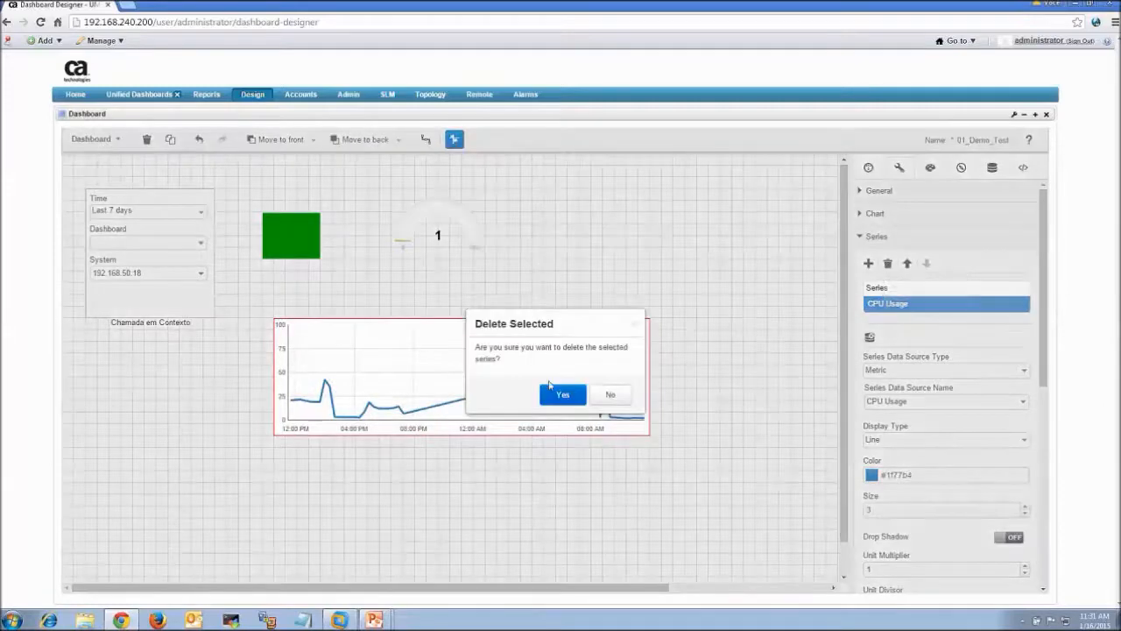
pyautogui.click(563, 395)
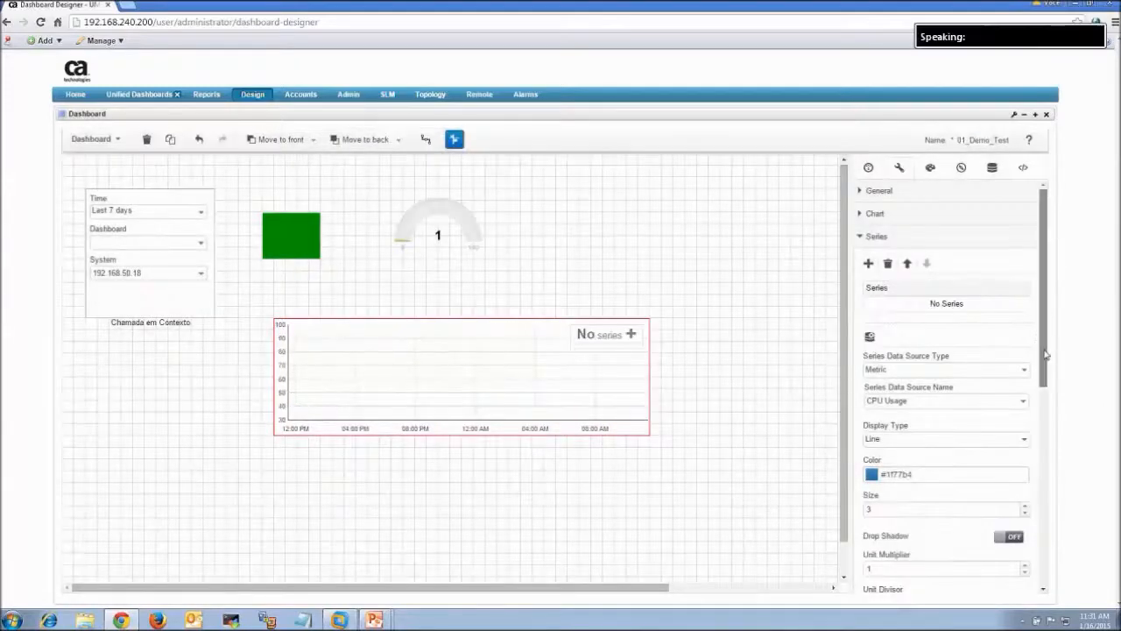
pyautogui.scroll(-2, 1034, 453)
pyautogui.scroll(-3, 1035, 453)
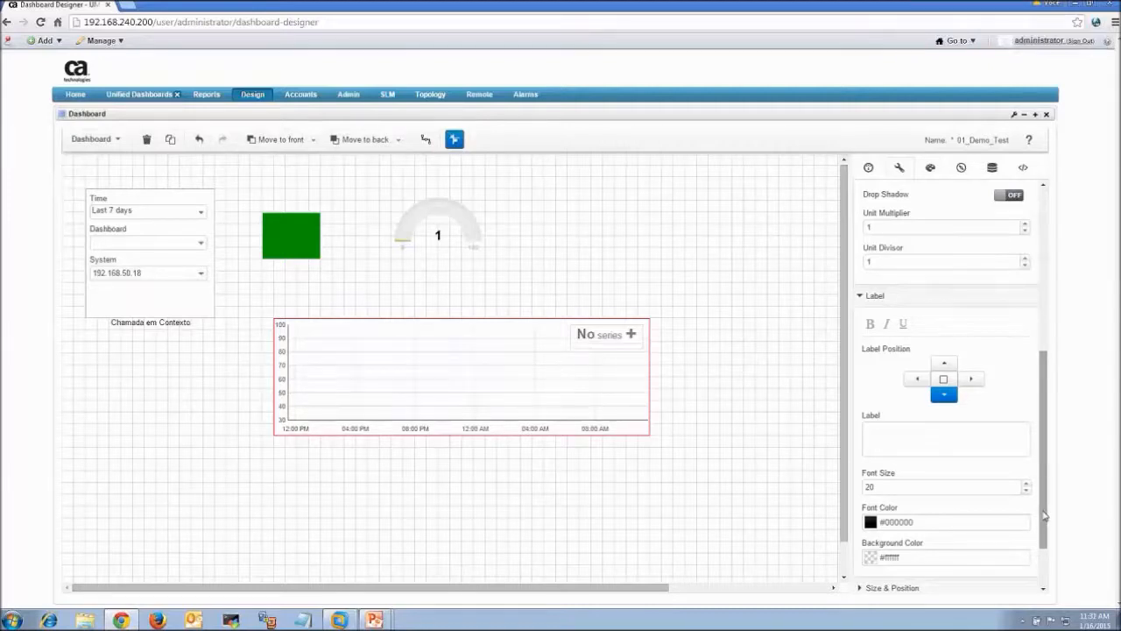
pyautogui.scroll(-2, 1044, 517)
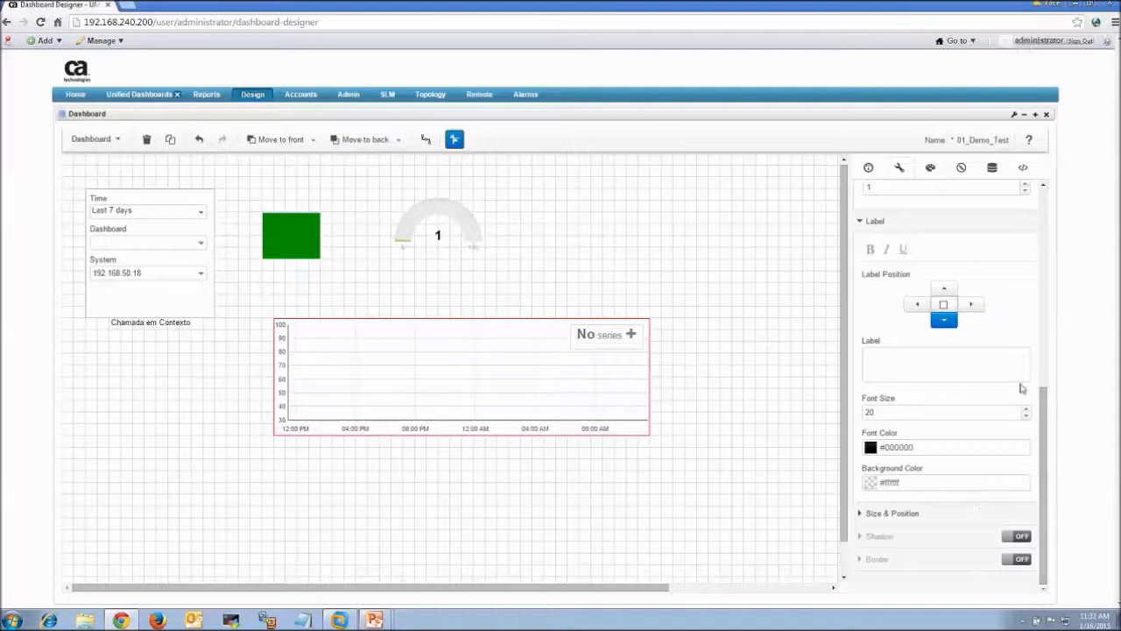
# Plot the Table_CPU_Utilization_Context query on the line chart, save the dashboard, and switch to live view
pyautogui.click(992, 168)
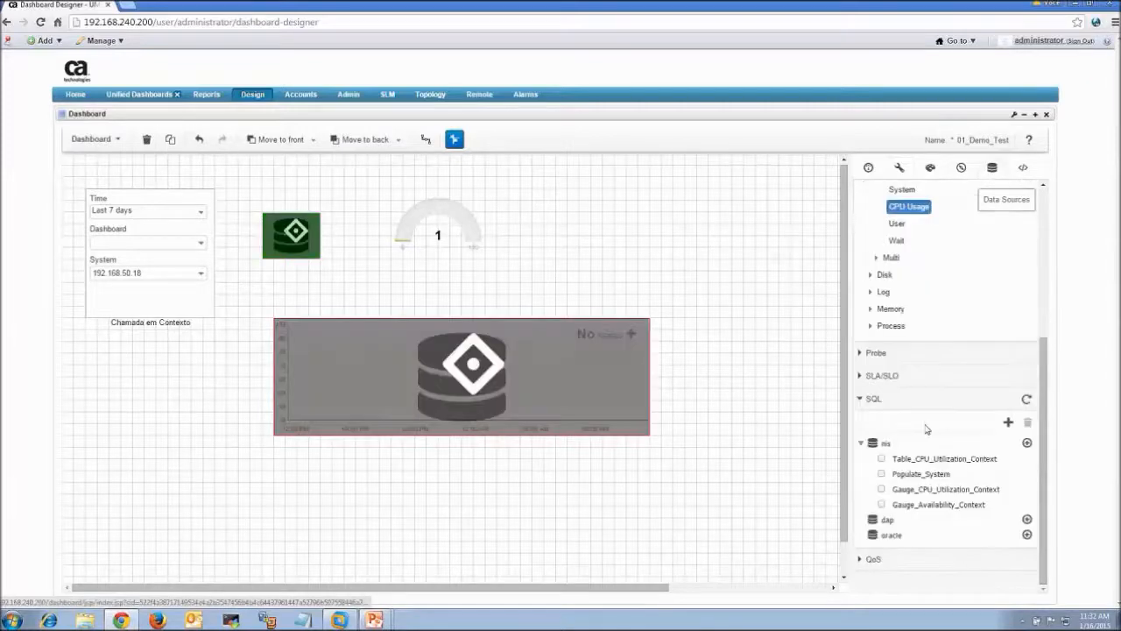
pyautogui.moveTo(922, 462); pyautogui.dragTo(448, 368)
pyautogui.click(97, 139)
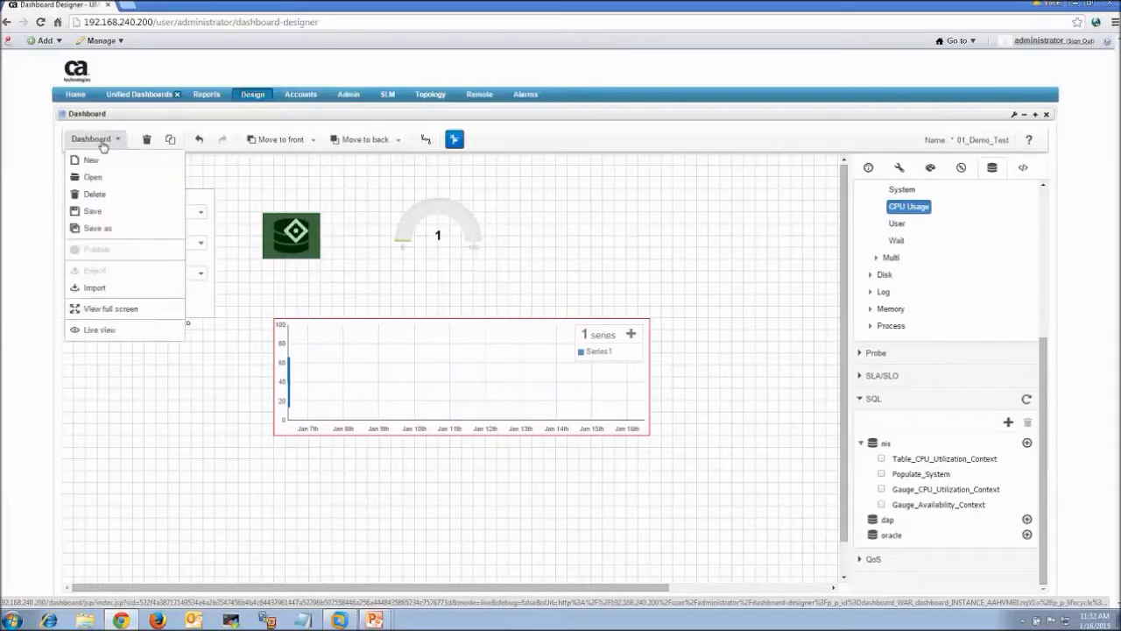
pyautogui.click(110, 210)
pyautogui.click(101, 142)
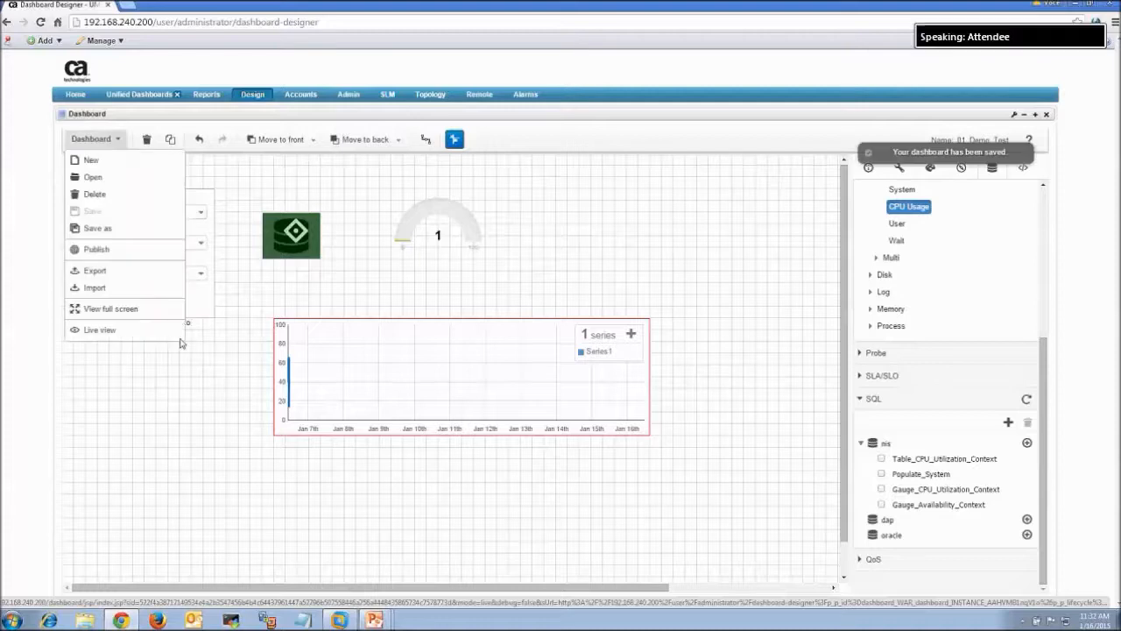
pyautogui.click(113, 330)
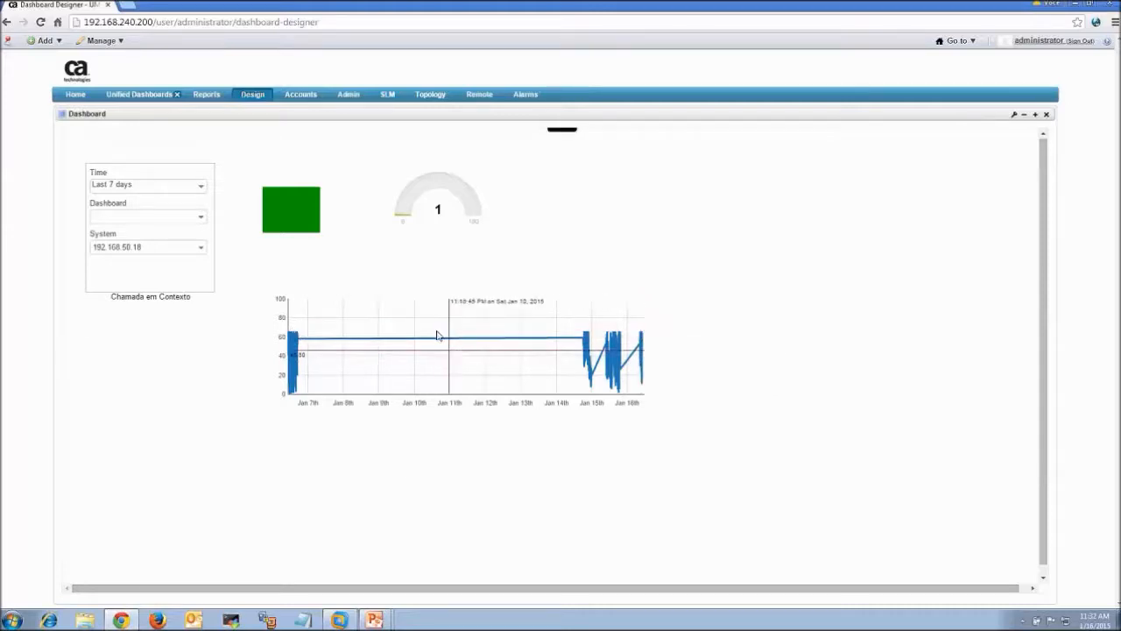
# Preview the live test dashboard for system 192.168.50.17
pyautogui.click(174, 250)
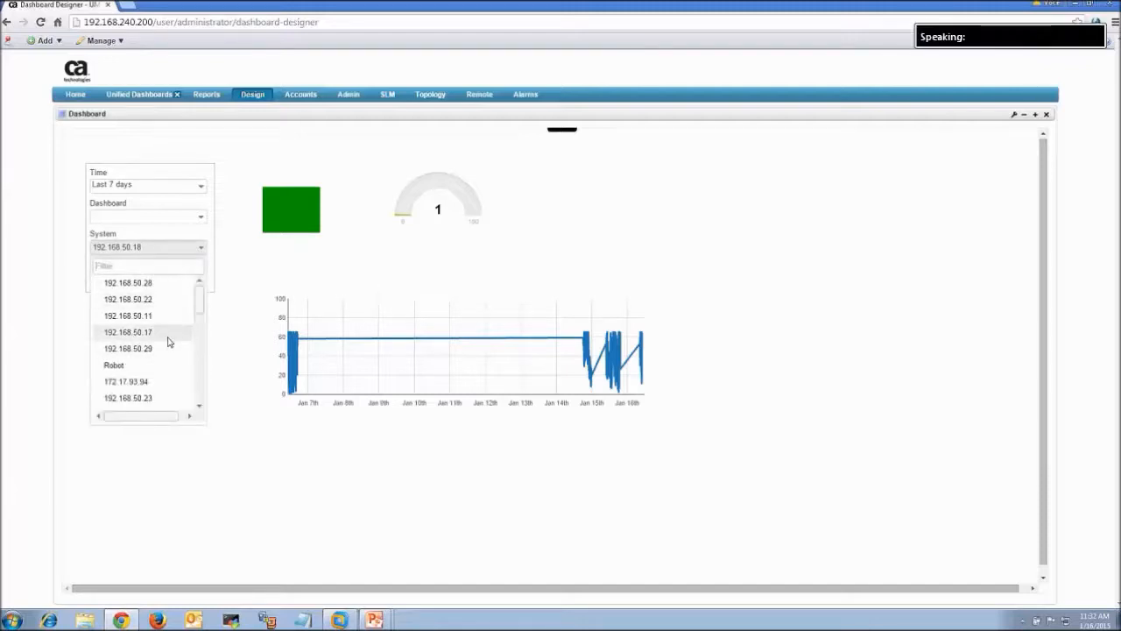
pyautogui.click(185, 330)
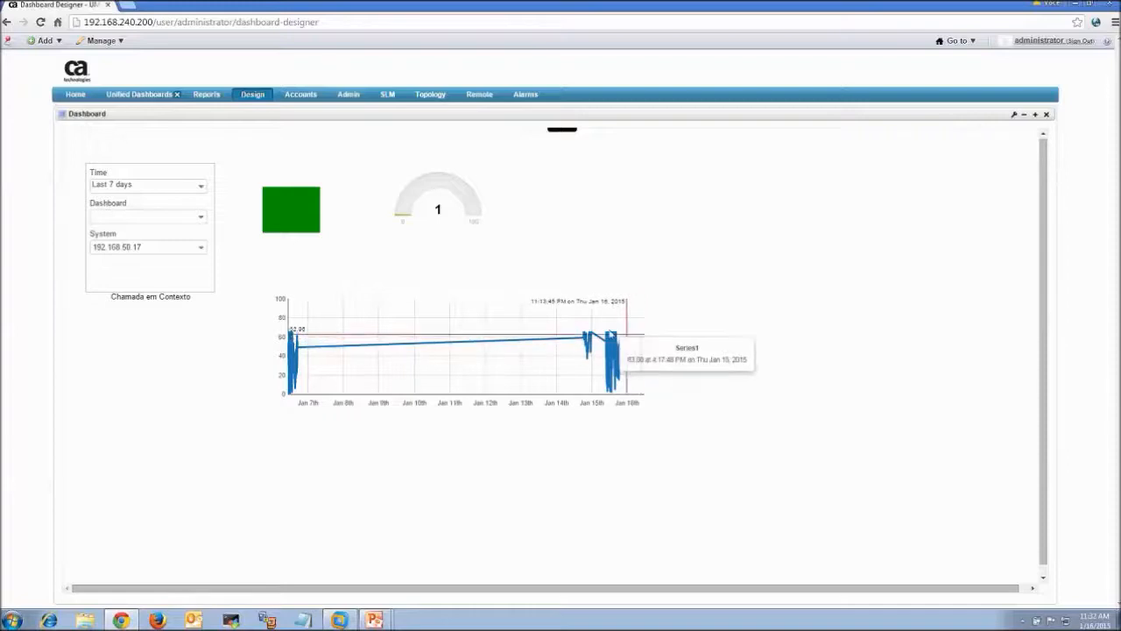
pyautogui.click(175, 247)
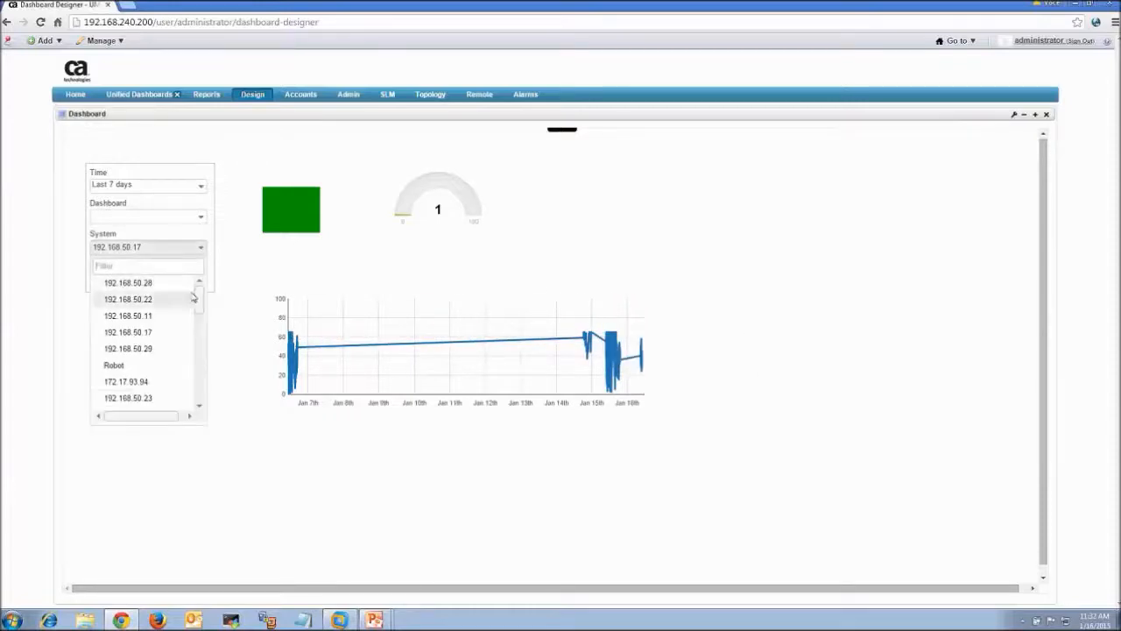
pyautogui.moveTo(200, 306)
pyautogui.mouseDown()
pyautogui.moveTo(199, 379)
pyautogui.moveTo(199, 309)
pyautogui.mouseUp()
pyautogui.click(169, 338)
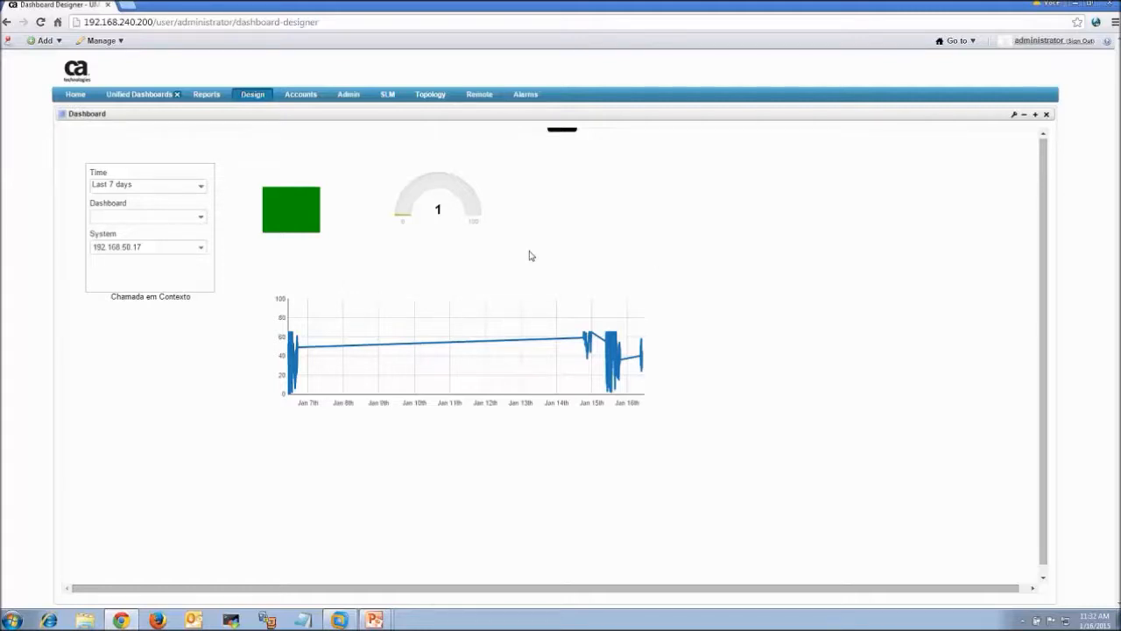
pyautogui.click(137, 246)
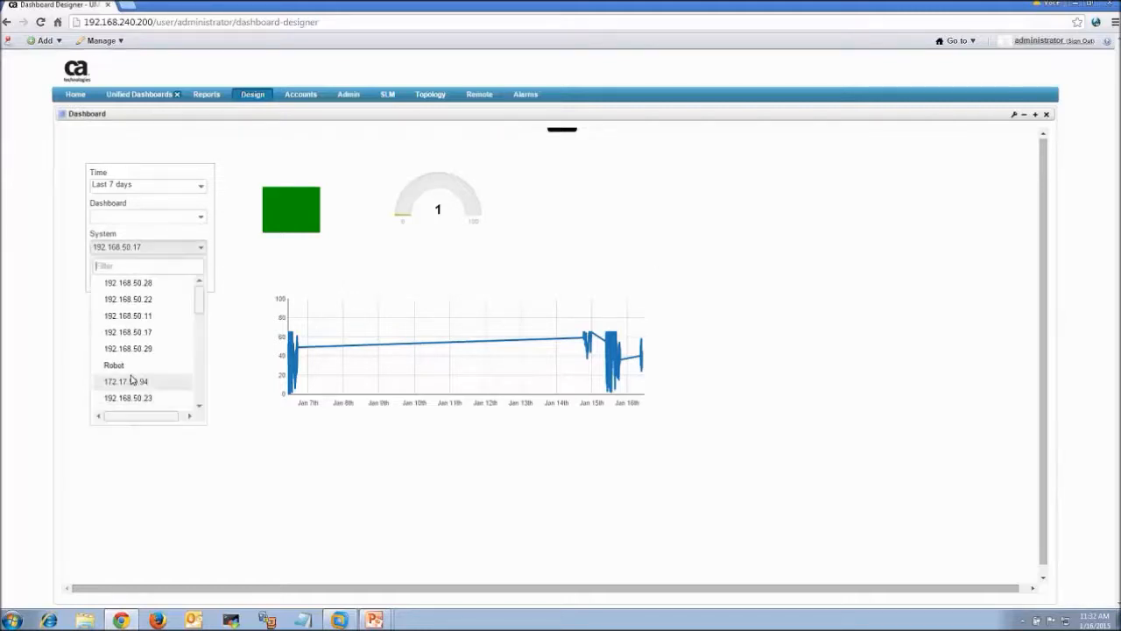
pyautogui.click(454, 259)
# Open the saved Demo_Webinar_Dash_Context dashboard
pyautogui.moveTo(517, 161)
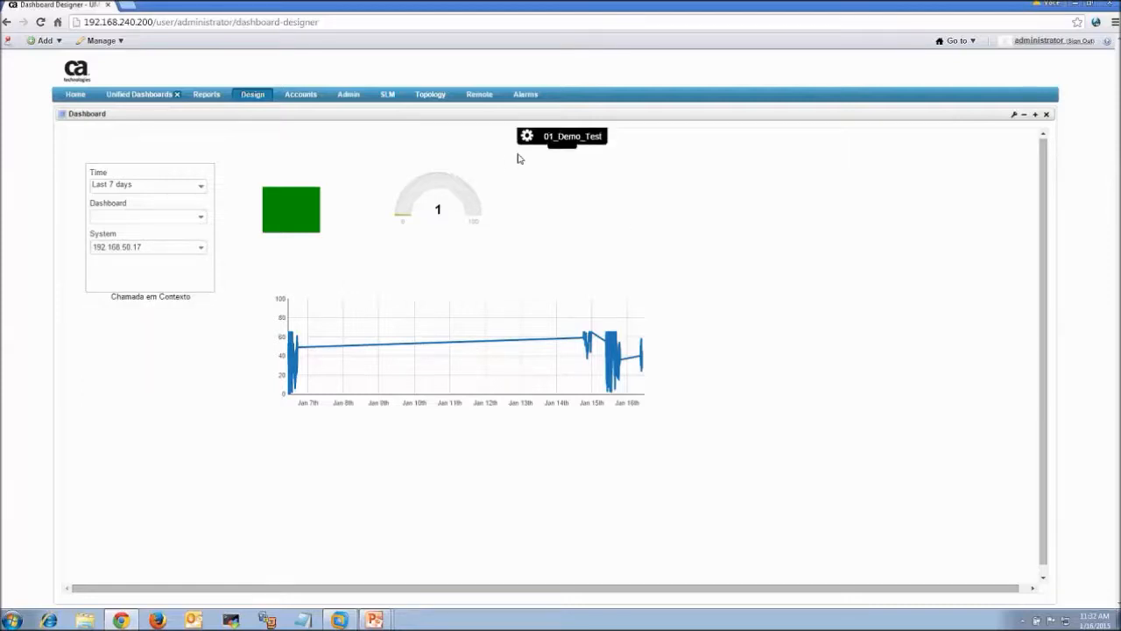
pyautogui.click(528, 188)
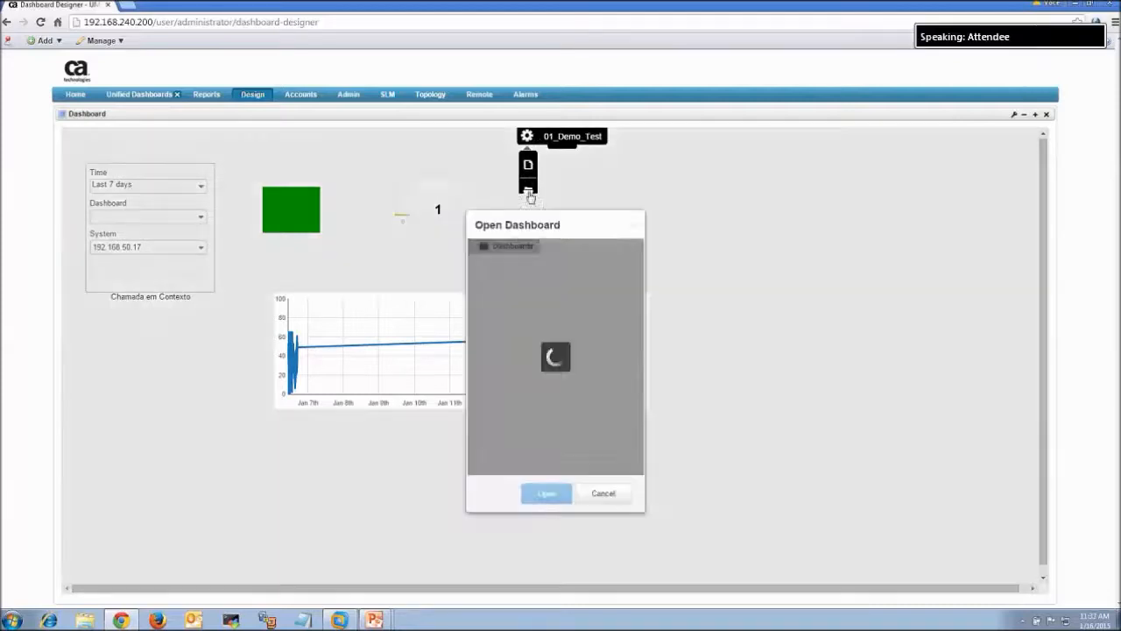
pyautogui.doubleClick(558, 276)
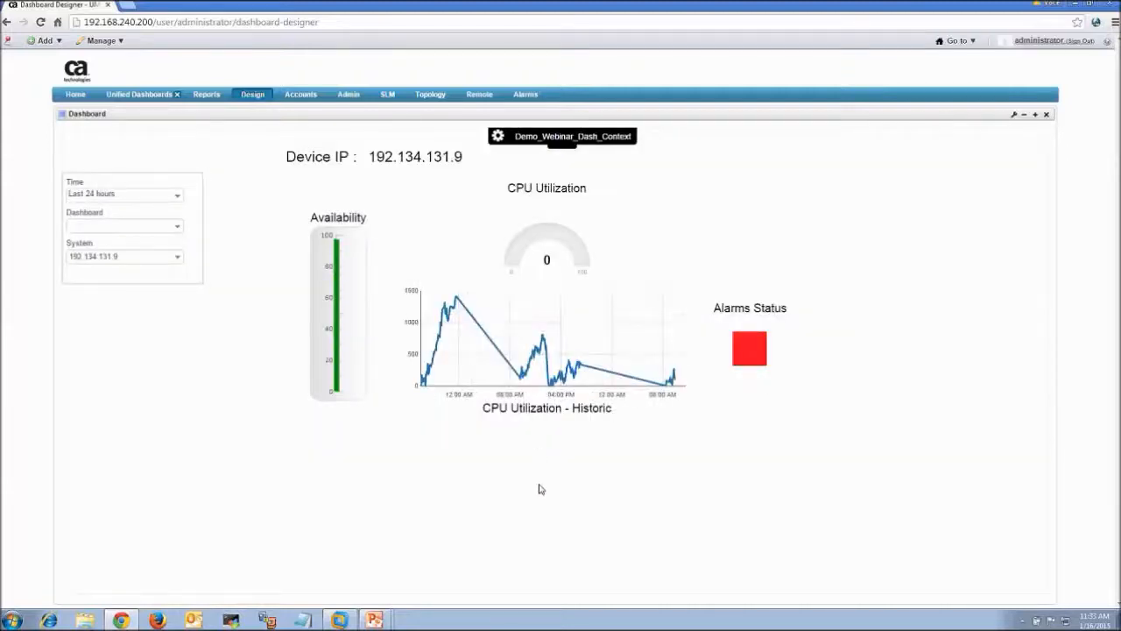
# Set the time range to Last 7 days and the system to 192.168.50.17, then check the widget values
pyautogui.click(177, 255)
pyautogui.click(176, 200)
pyautogui.click(132, 256)
pyautogui.click(178, 260)
pyautogui.click(148, 343)
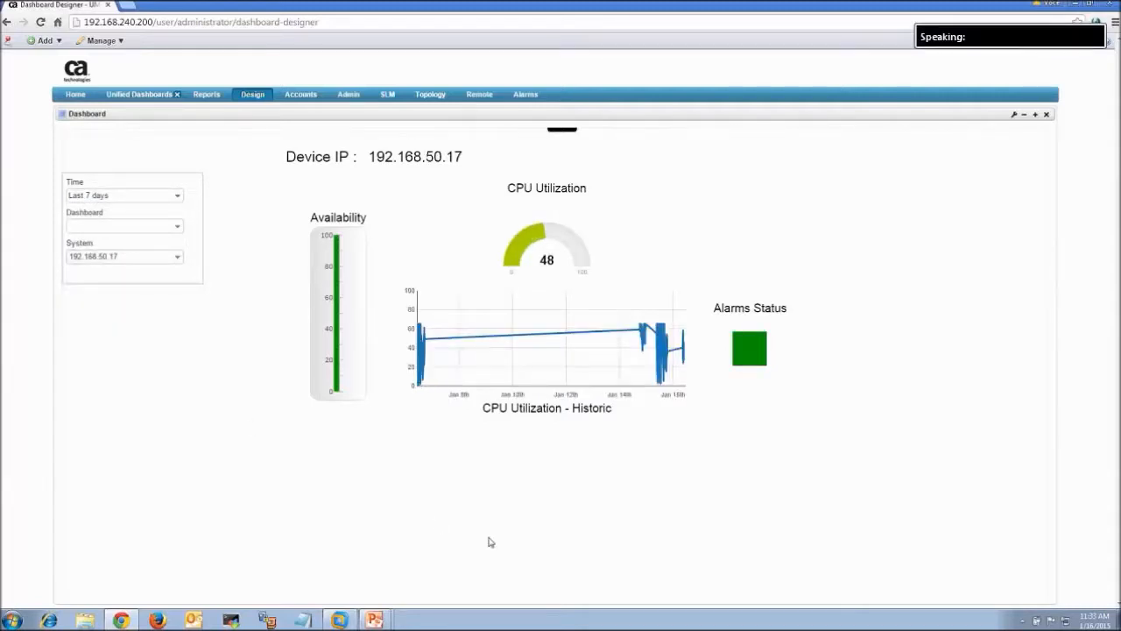
pyautogui.moveTo(548, 247)
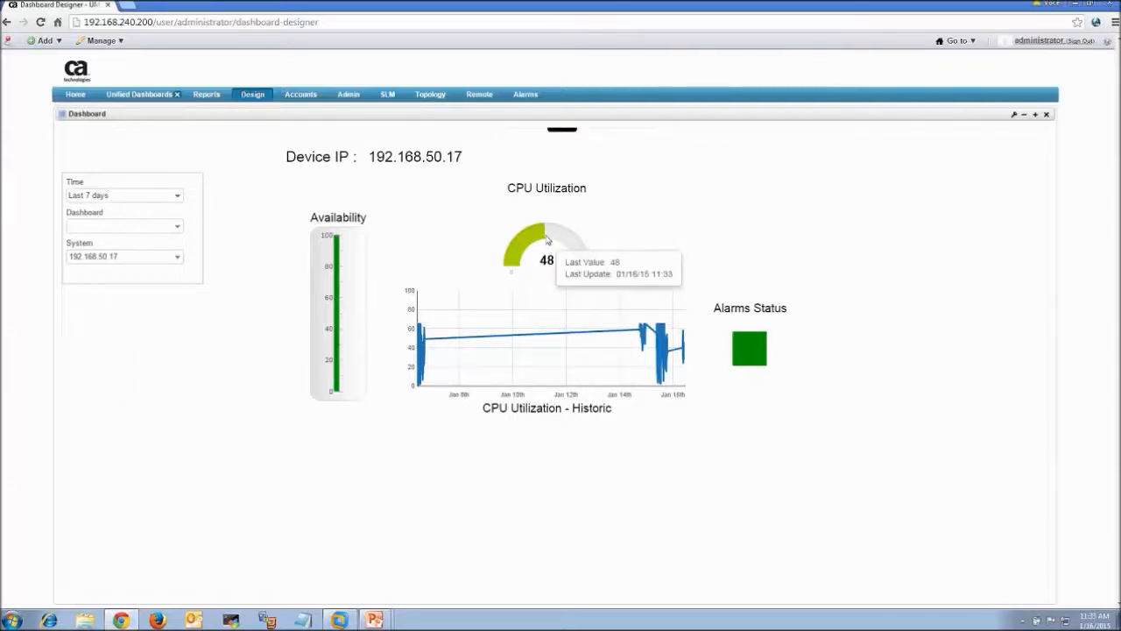
pyautogui.moveTo(687, 339)
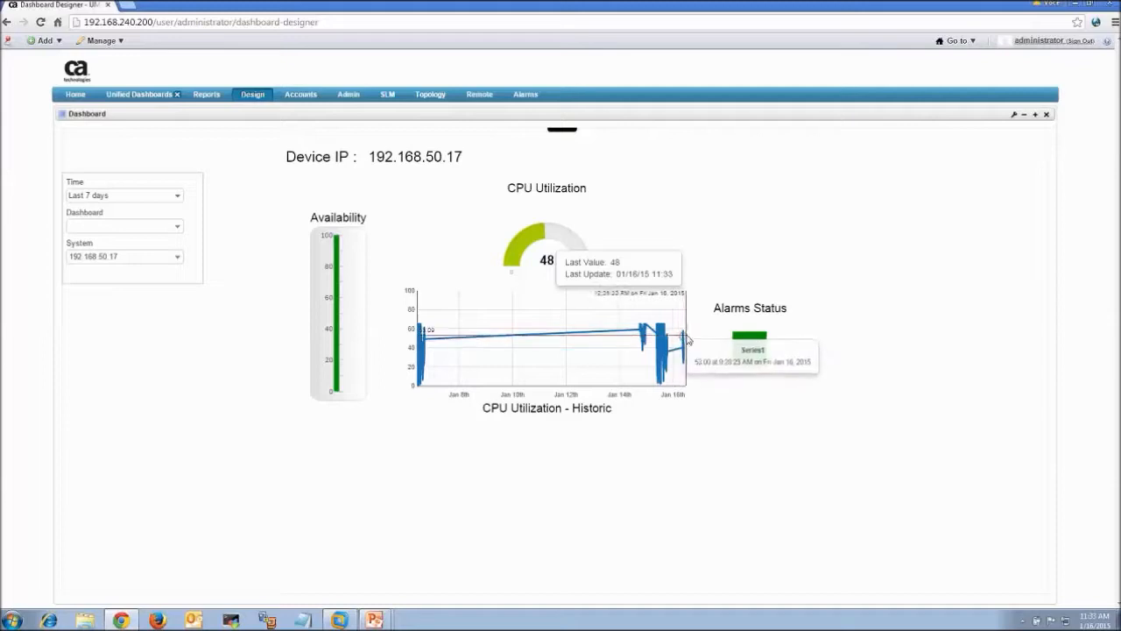
pyautogui.moveTo(758, 351)
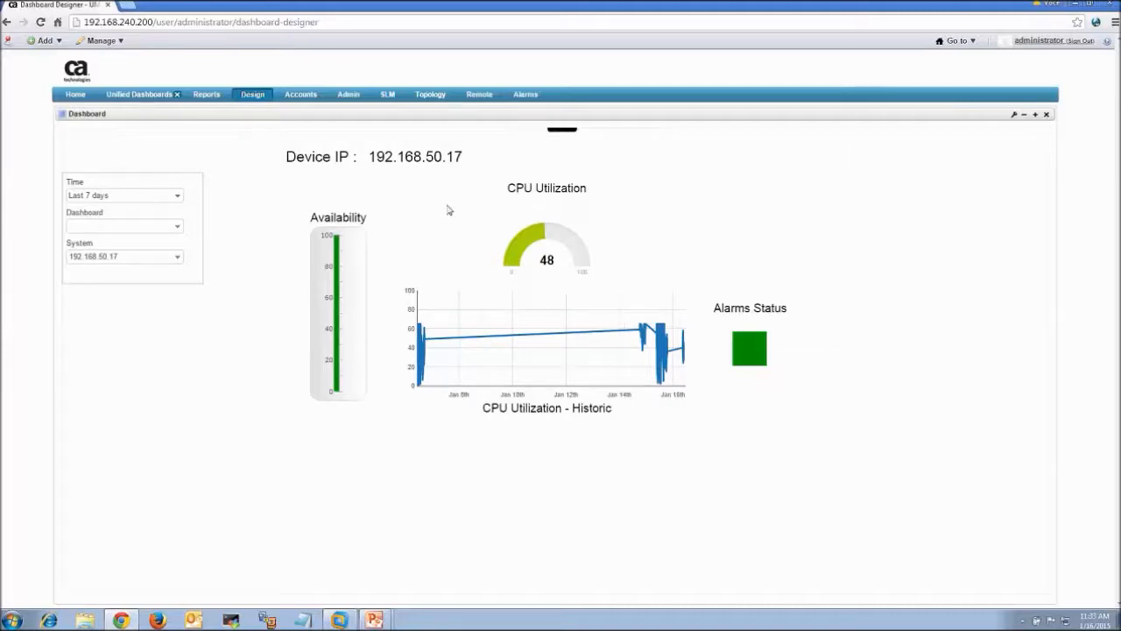
pyautogui.moveTo(447, 156)
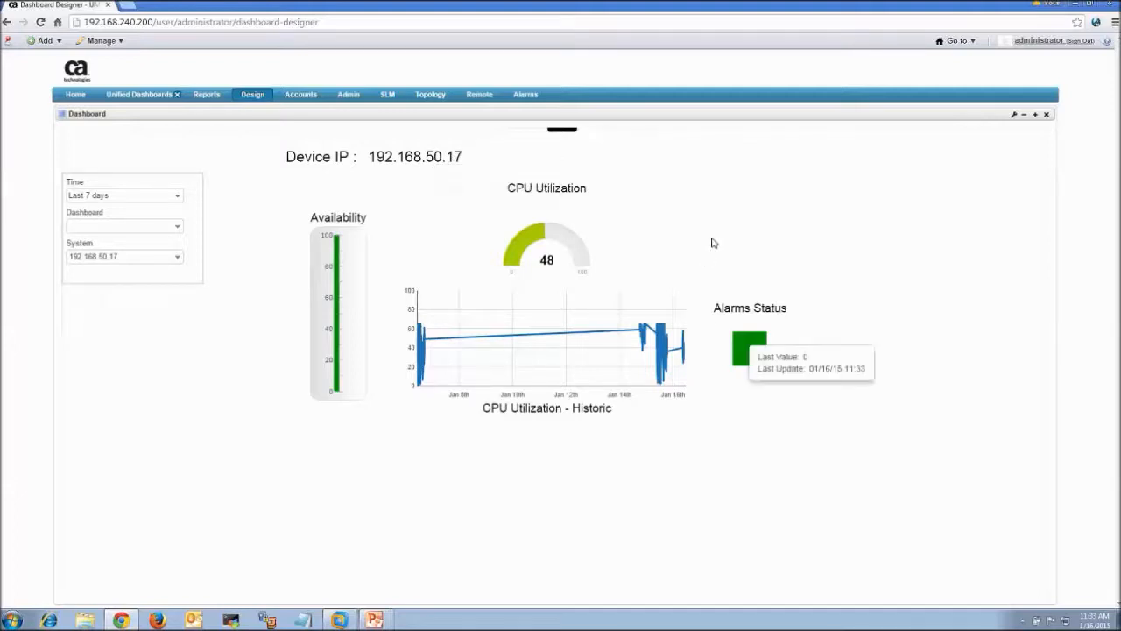
# Switch the dashboard's system to 192.168.50.18
pyautogui.moveTo(336, 250)
pyautogui.click(178, 258)
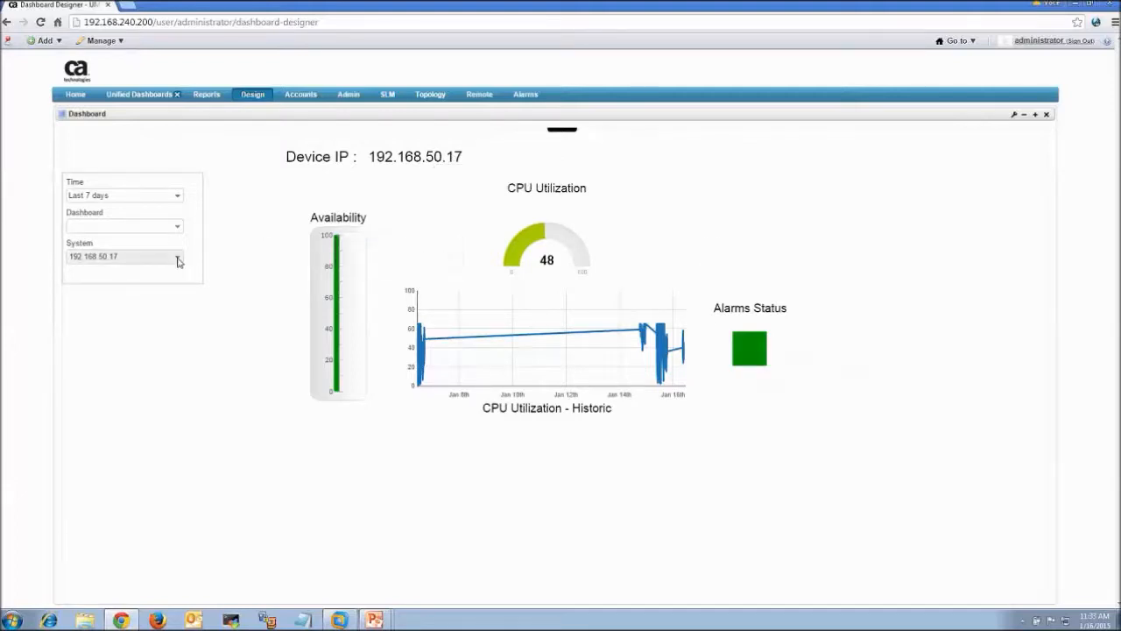
pyautogui.moveTo(182, 302); pyautogui.dragTo(182, 353)
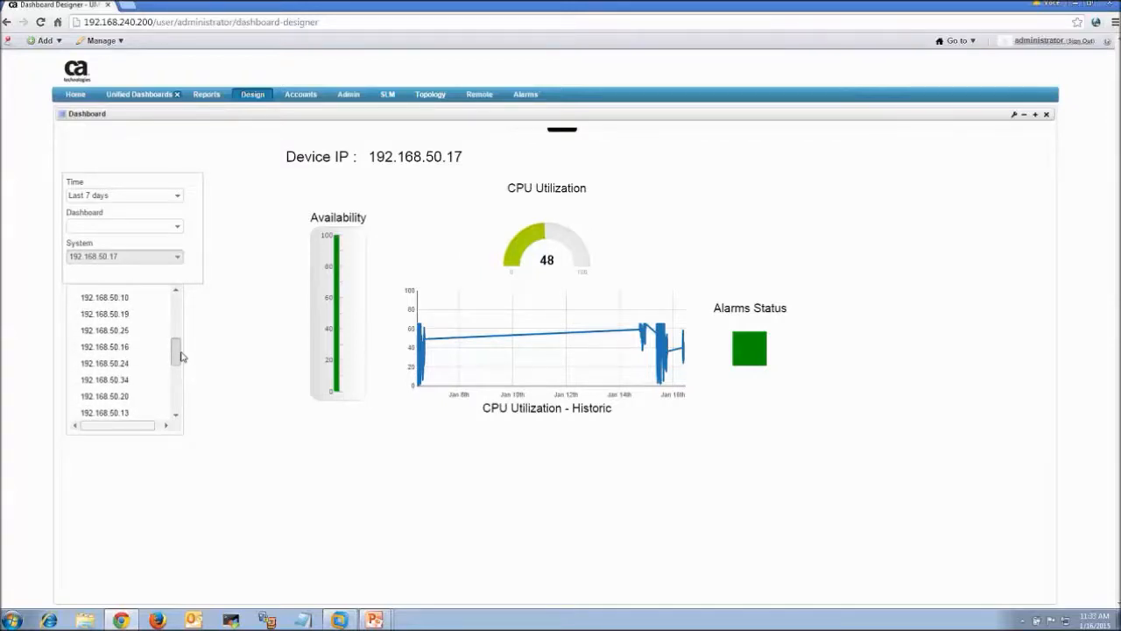
pyautogui.click(184, 386)
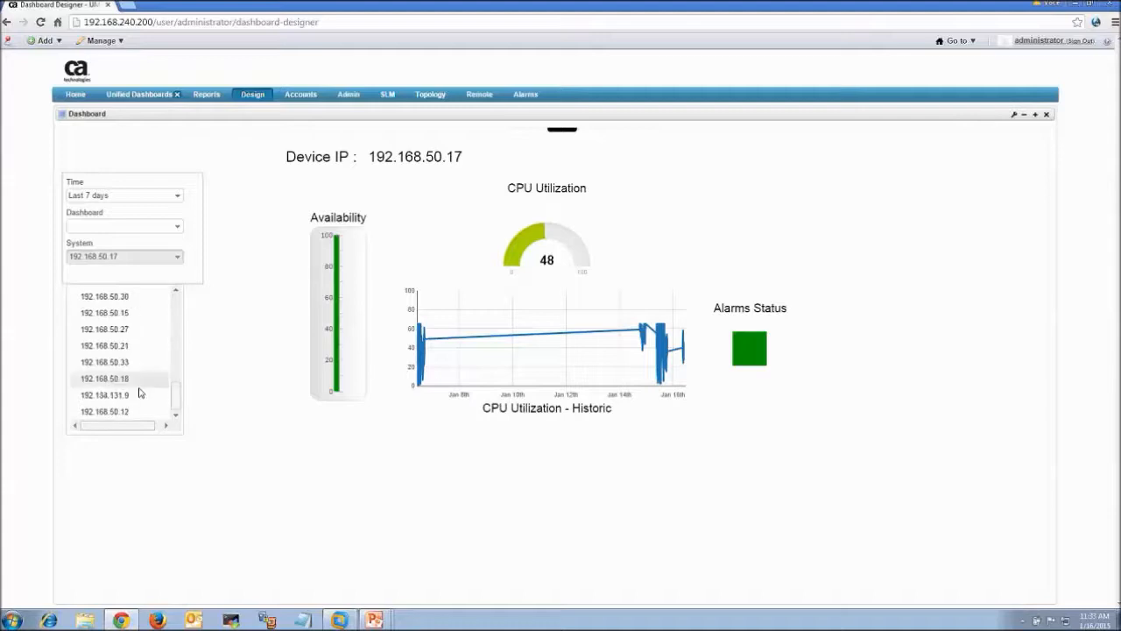
pyautogui.click(139, 392)
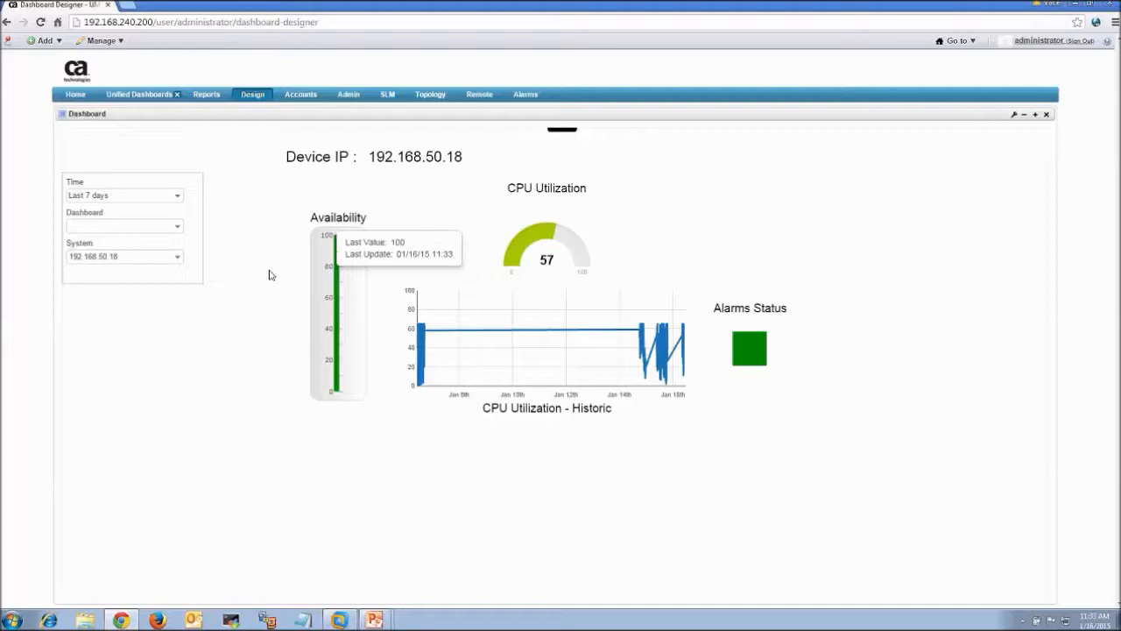
# Switch the system to 192.134.131.9, showing CPU Utilization 0 and Alarms Status 6
pyautogui.click(180, 258)
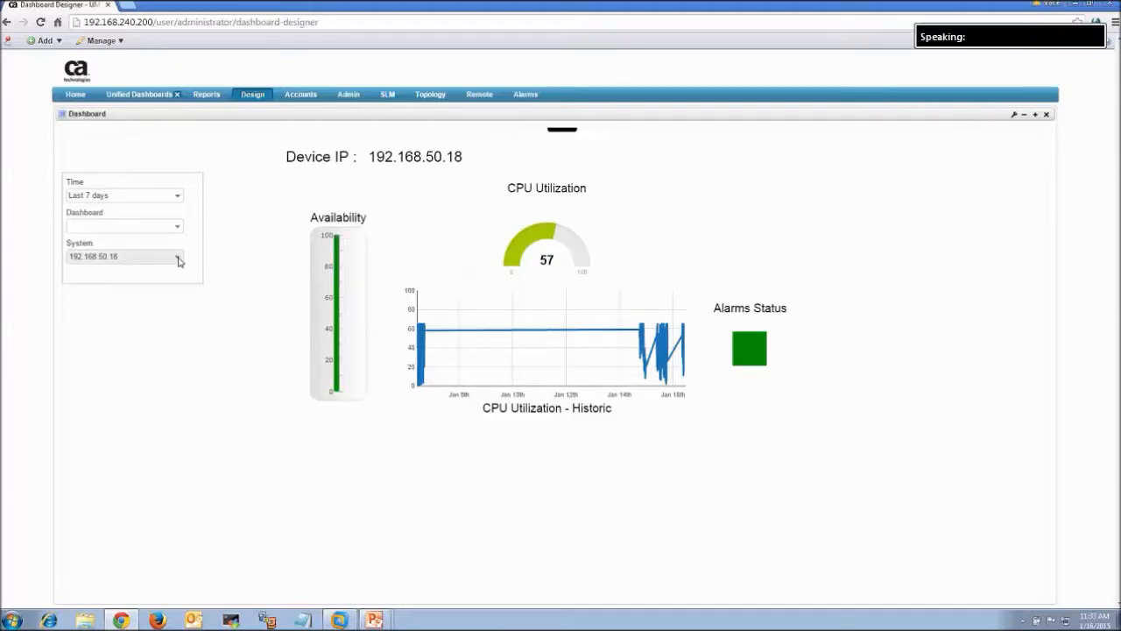
pyautogui.moveTo(178, 316); pyautogui.dragTo(190, 408)
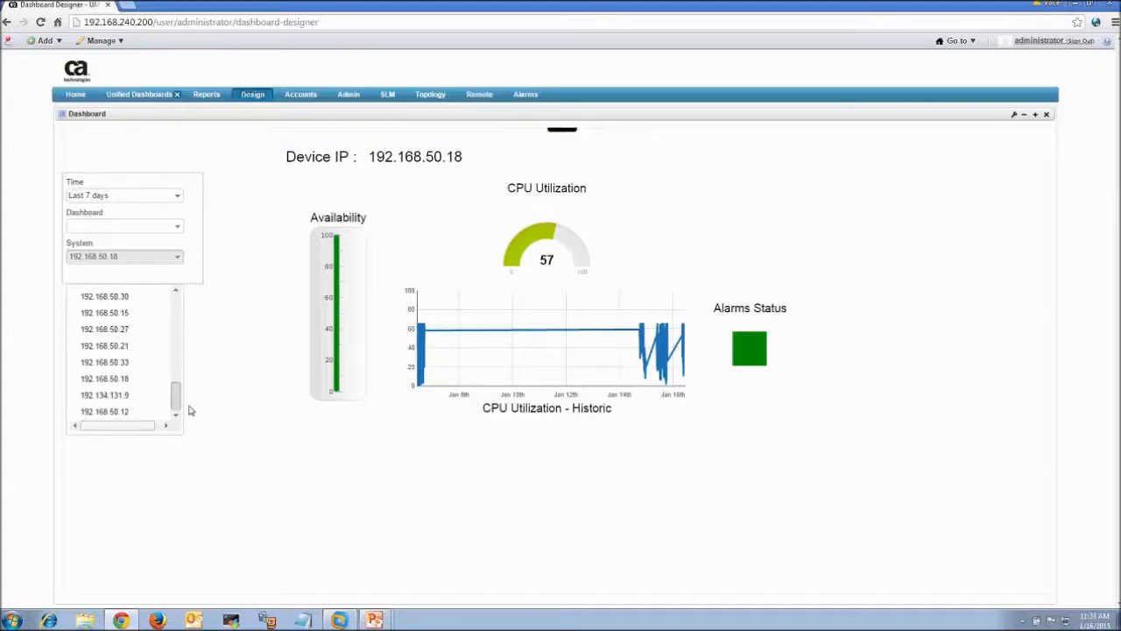
pyautogui.click(123, 395)
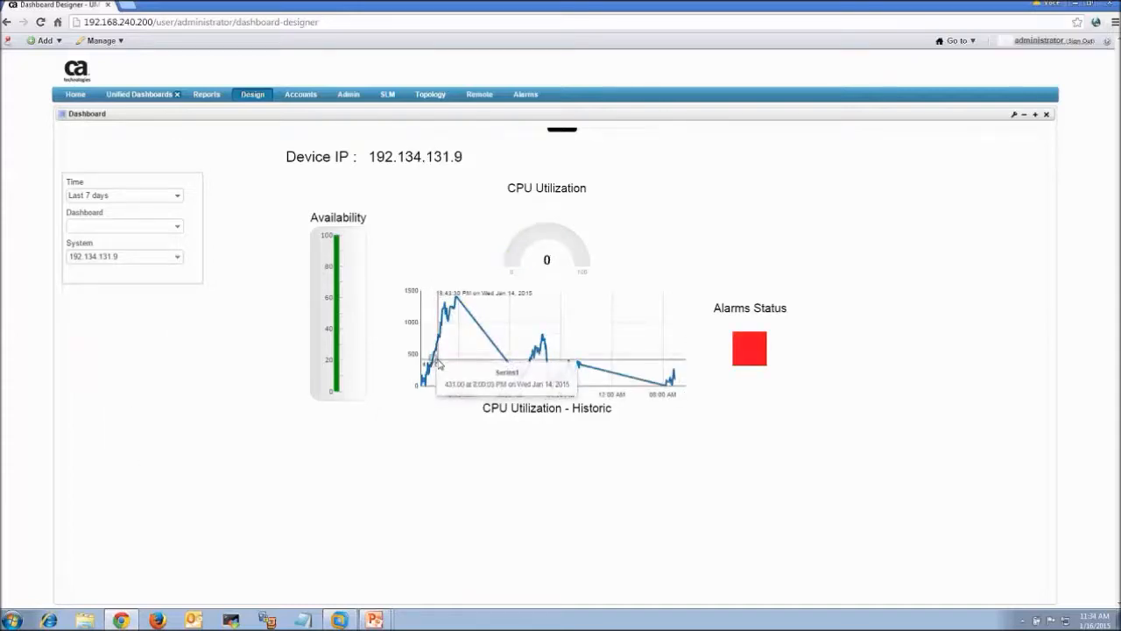
pyautogui.moveTo(752, 352)
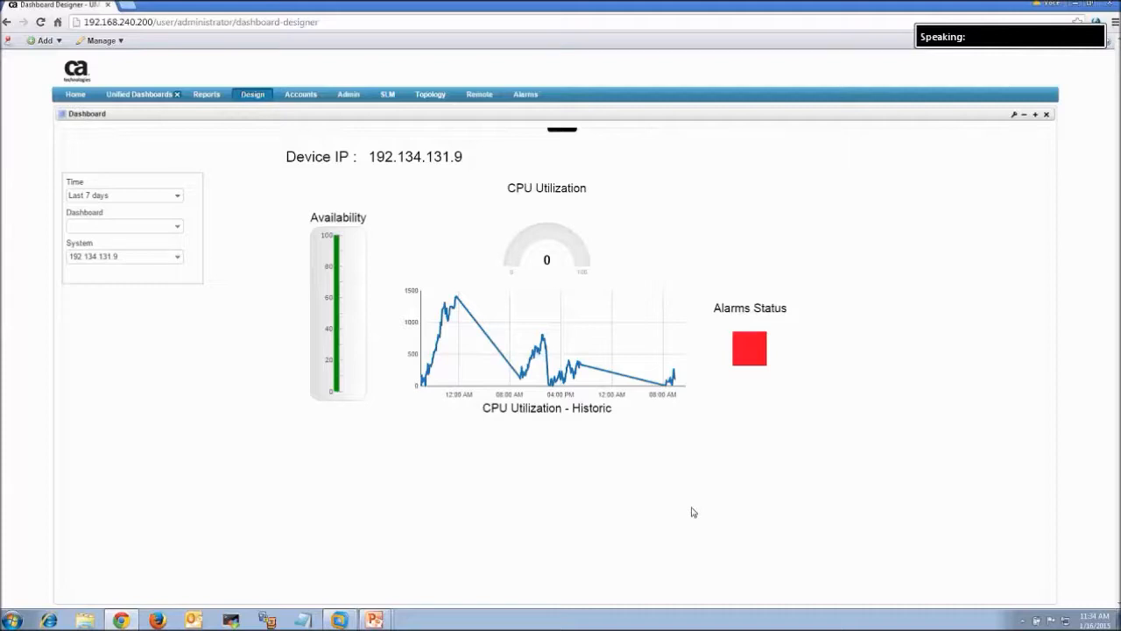
# Select 192.168.50.17 in the System list so CPU Utilization shows 48 again
pyautogui.click(177, 258)
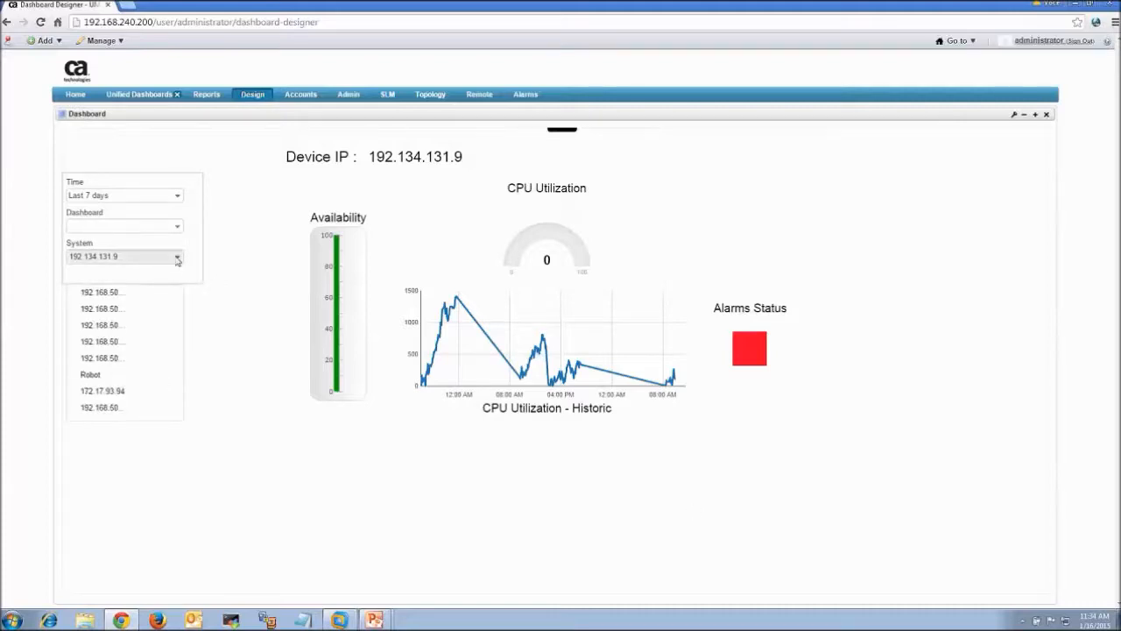
pyautogui.click(165, 321)
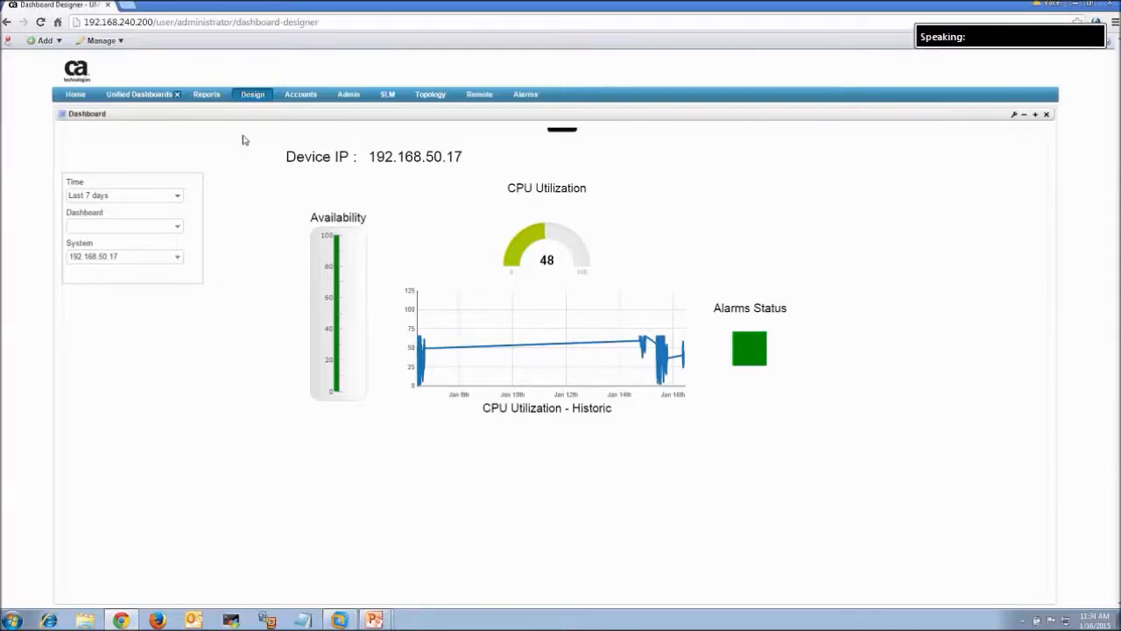
pyautogui.moveTo(565, 131)
pyautogui.moveTo(498, 136)
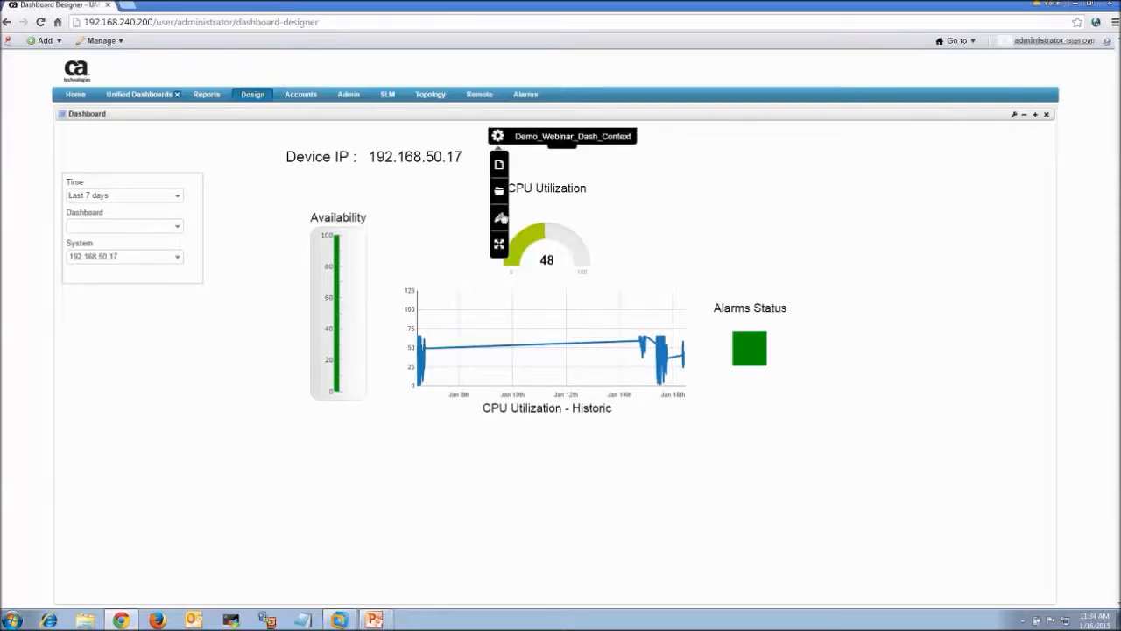
pyautogui.click(500, 219)
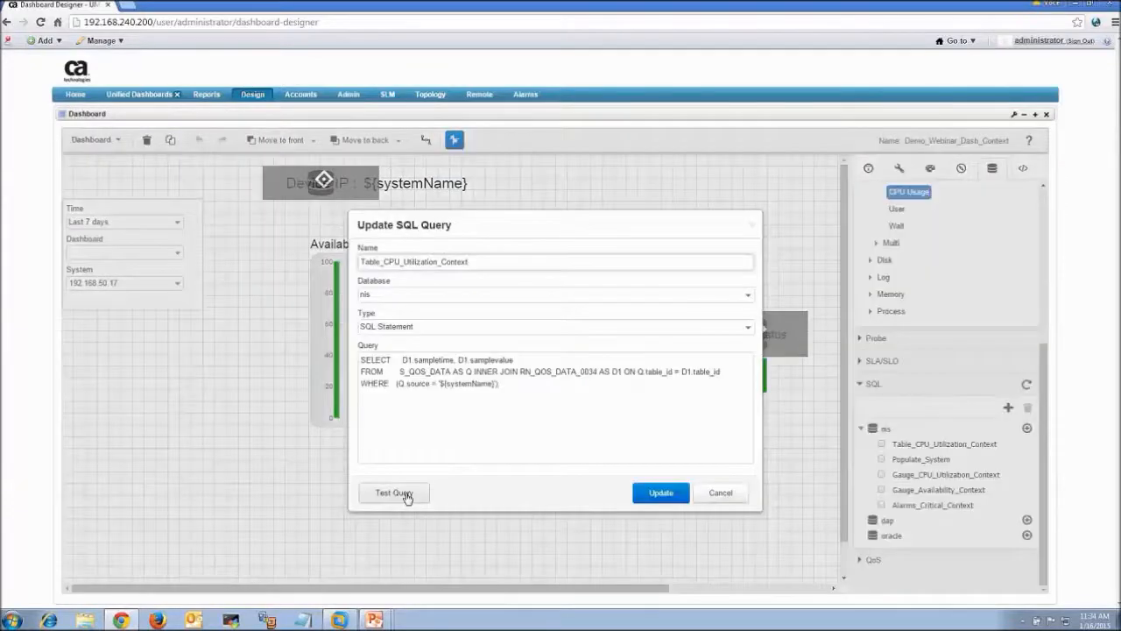
pyautogui.click(394, 493)
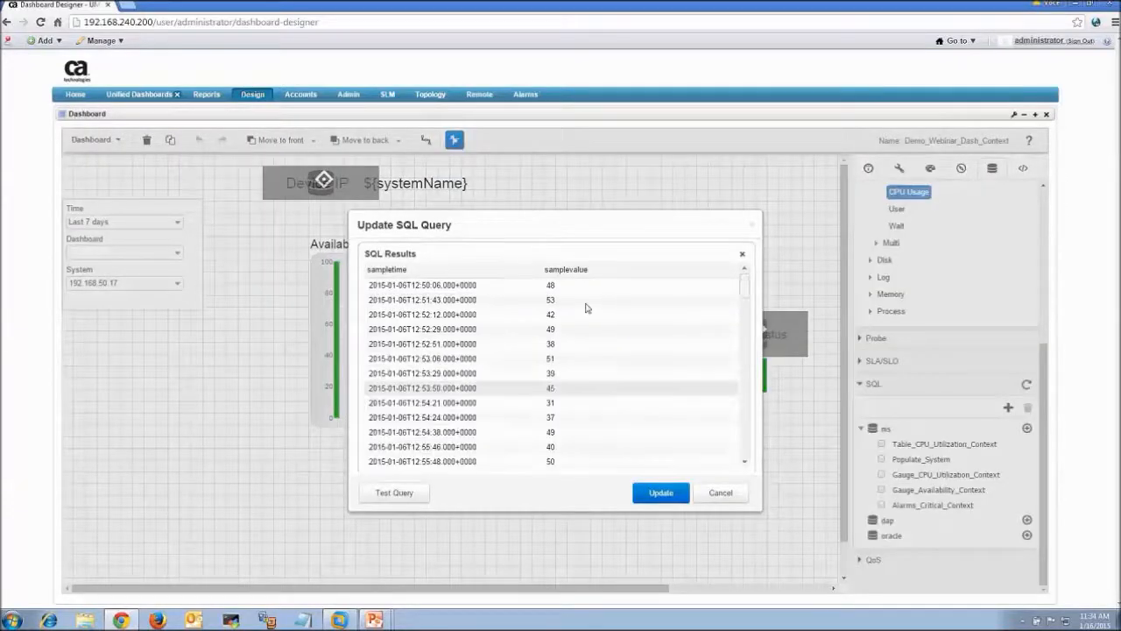
pyautogui.scroll(-5, 745, 351)
pyautogui.scroll(5, 742, 403)
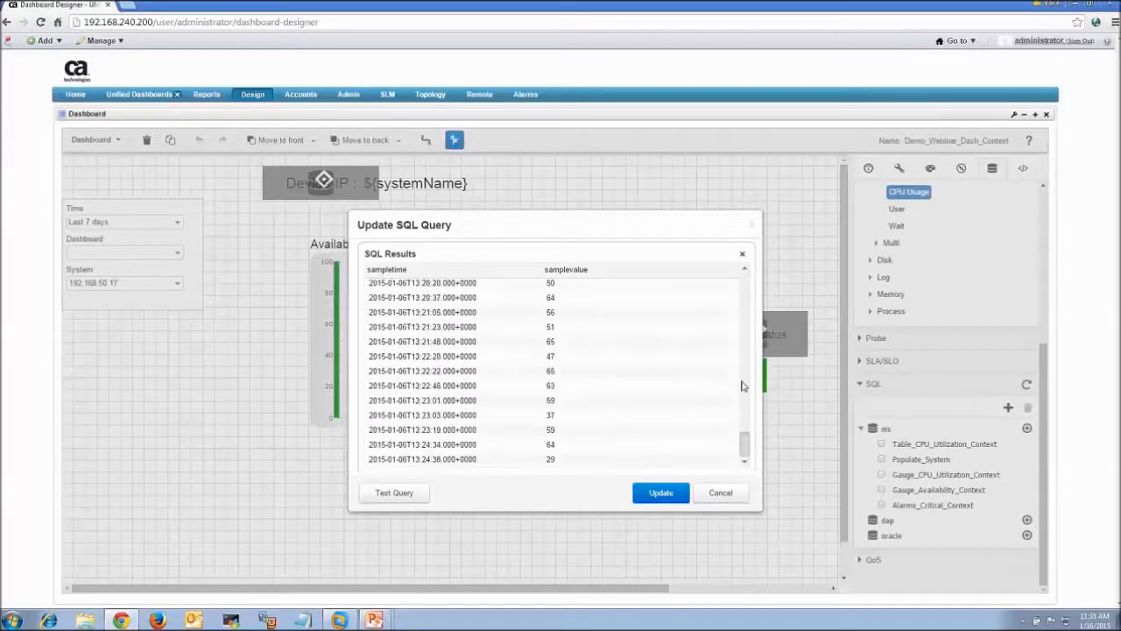
pyautogui.click(721, 493)
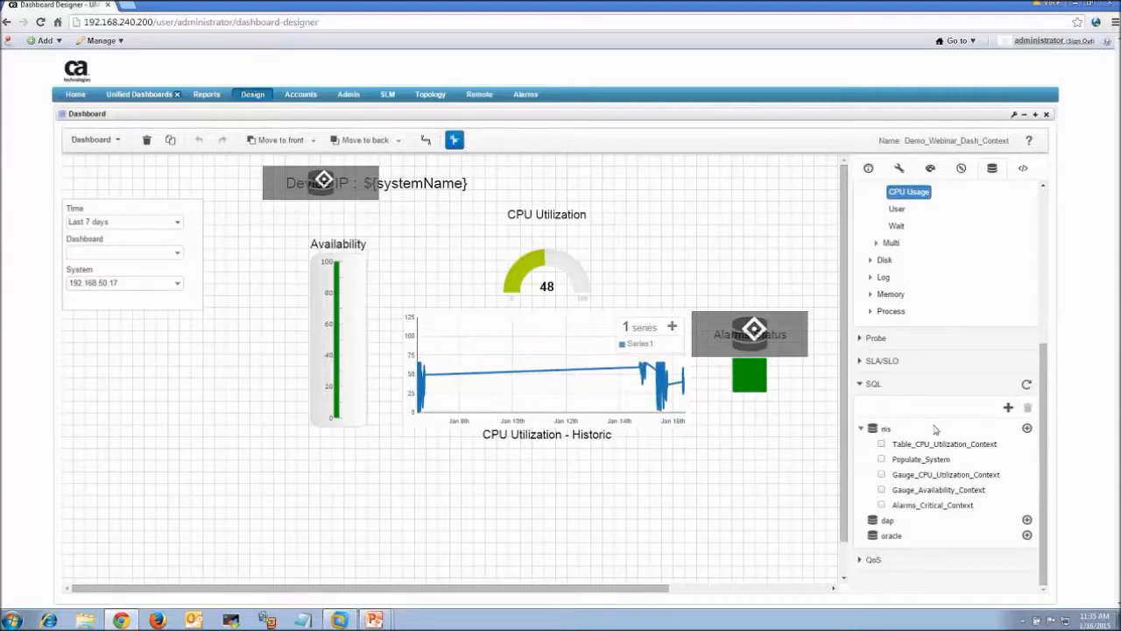
pyautogui.doubleClick(939, 462)
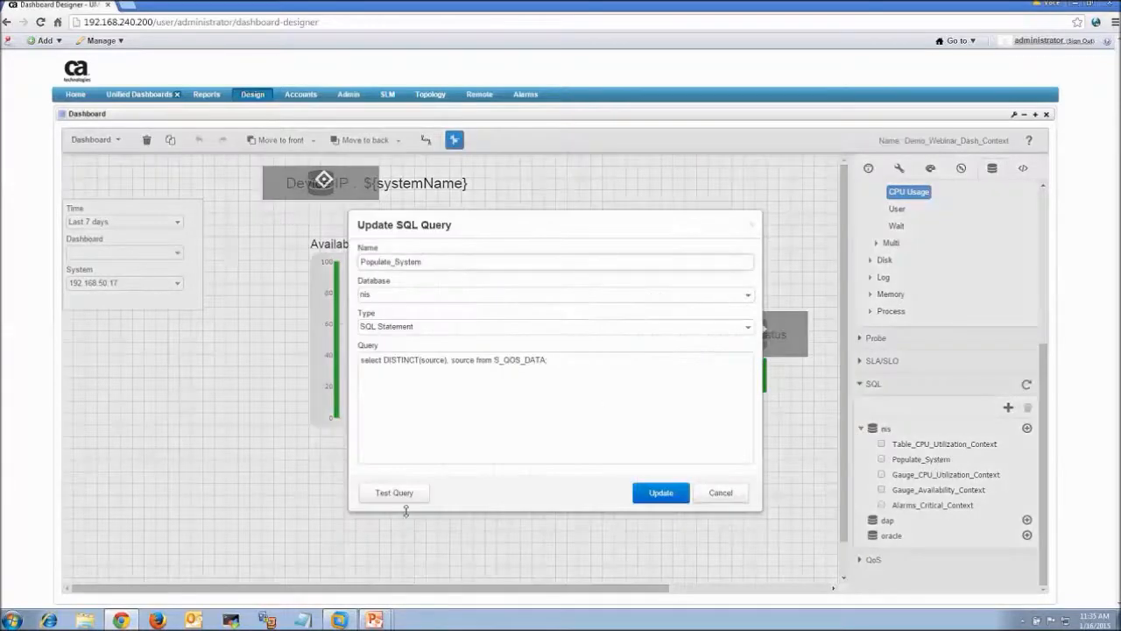
pyautogui.click(394, 492)
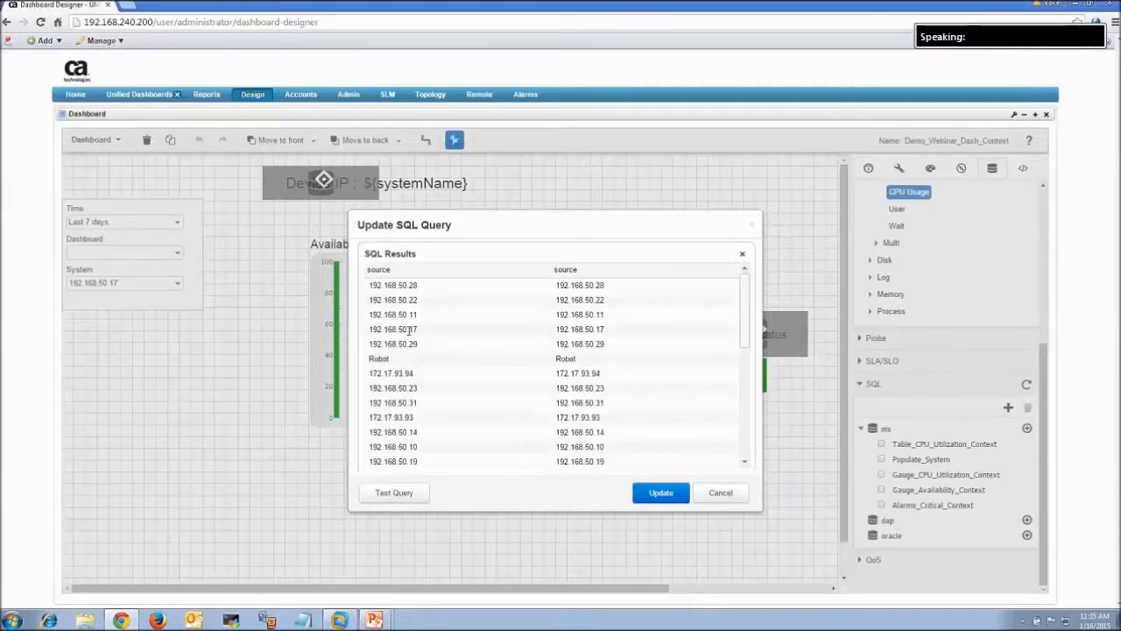
pyautogui.moveTo(747, 329); pyautogui.dragTo(741, 278)
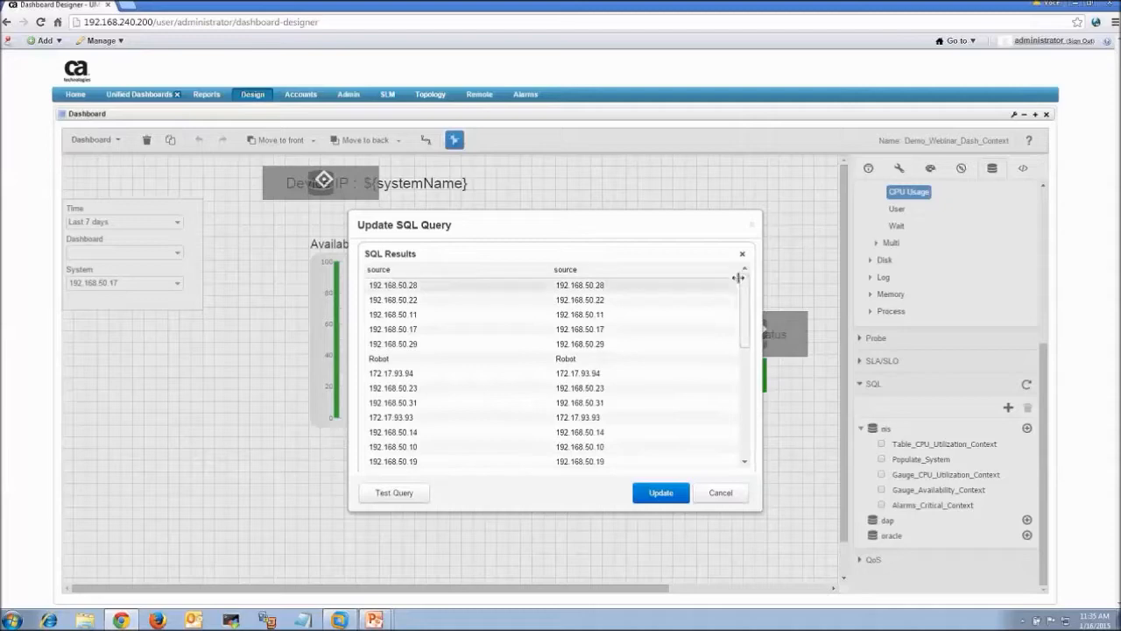
pyautogui.click(723, 491)
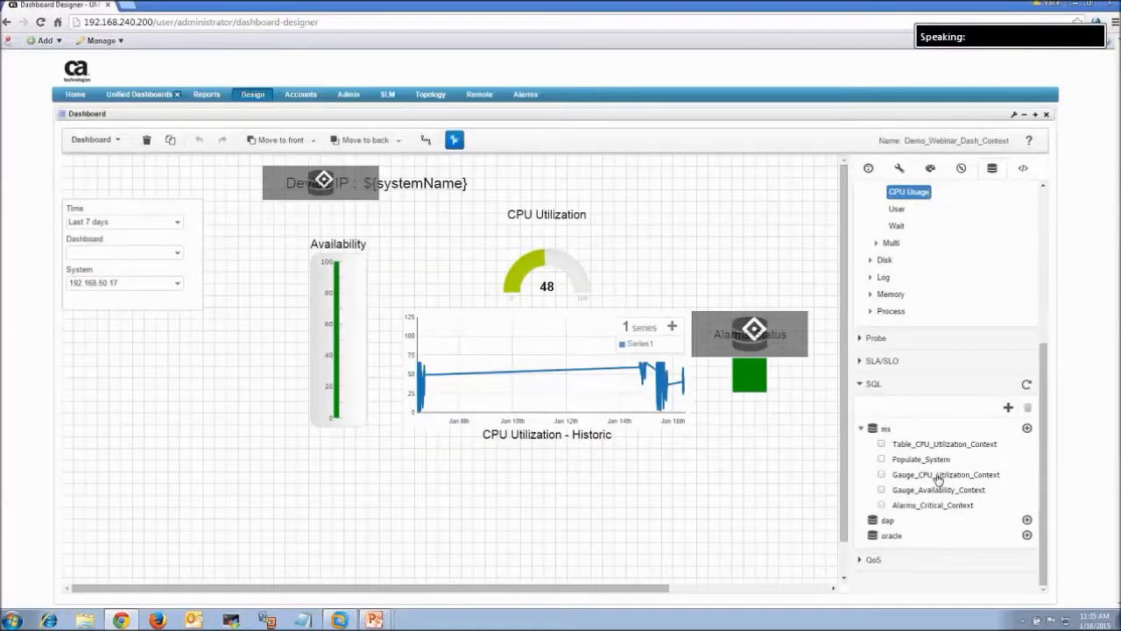
pyautogui.doubleClick(939, 476)
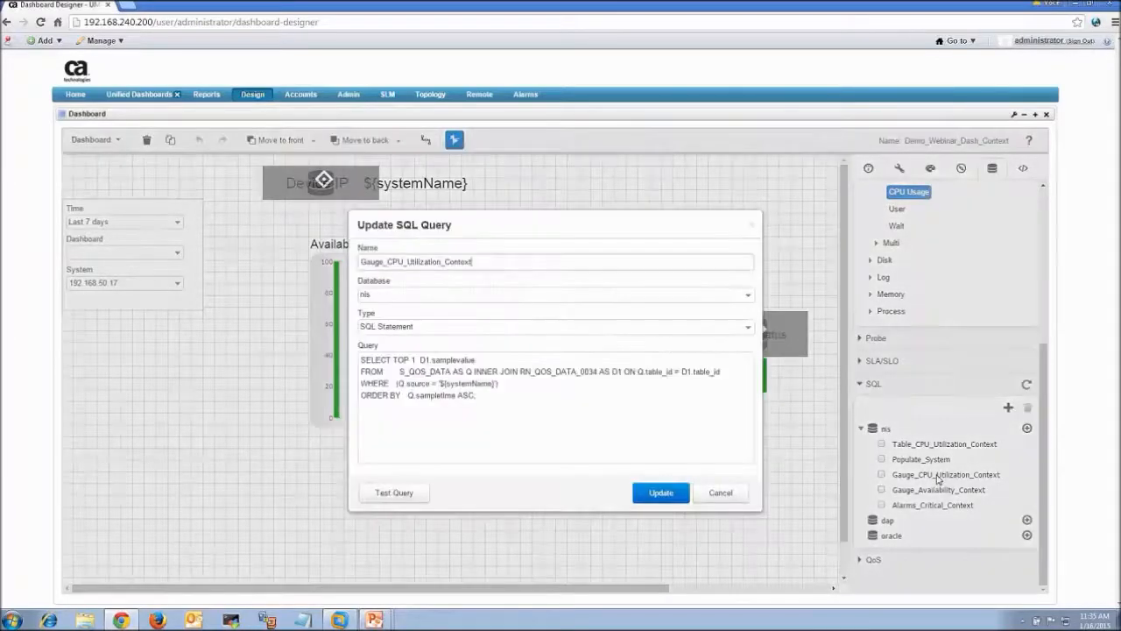
pyautogui.moveTo(549, 404); pyautogui.dragTo(416, 360)
pyautogui.click(487, 445)
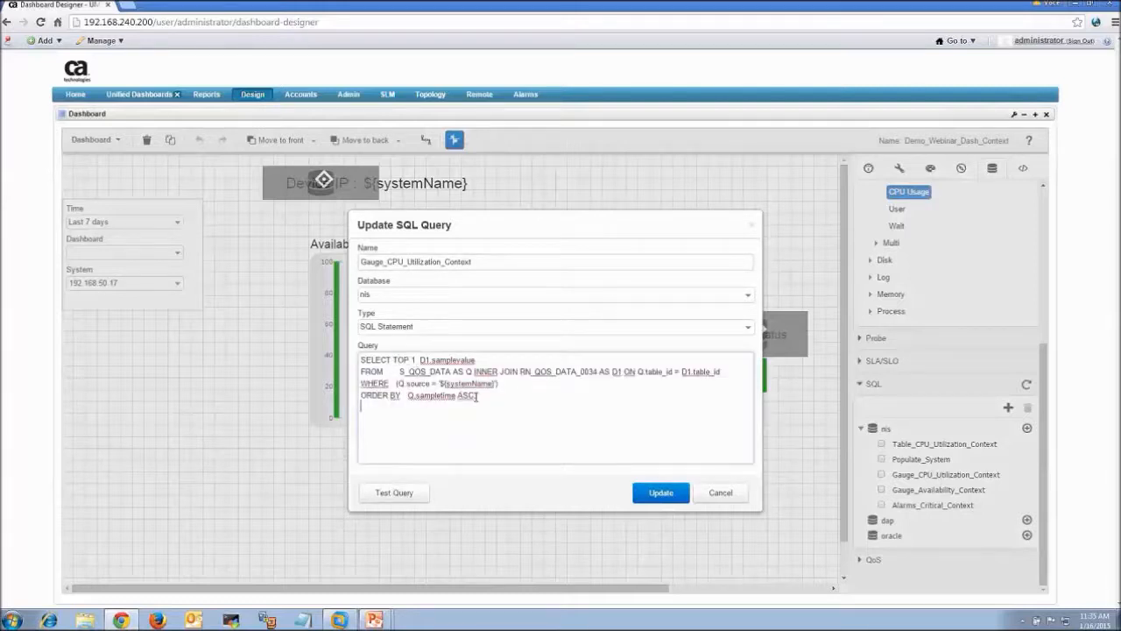
pyautogui.click(402, 493)
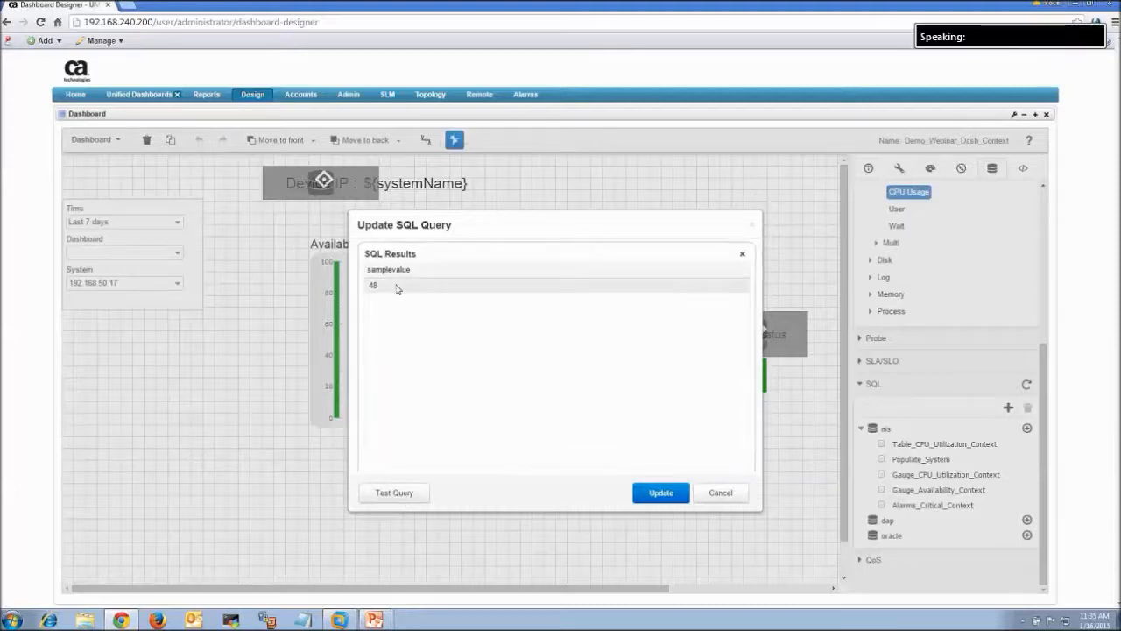
pyautogui.moveTo(520, 231); pyautogui.dragTo(510, 254)
pyautogui.moveTo(487, 301); pyautogui.dragTo(500, 351)
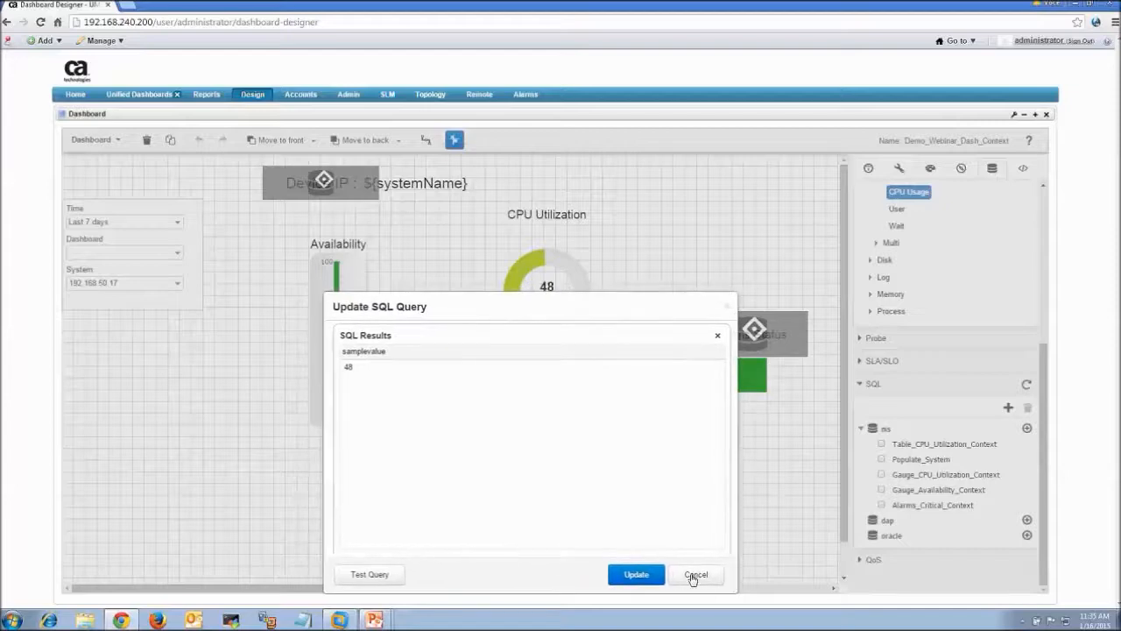
pyautogui.click(693, 574)
pyautogui.click(572, 276)
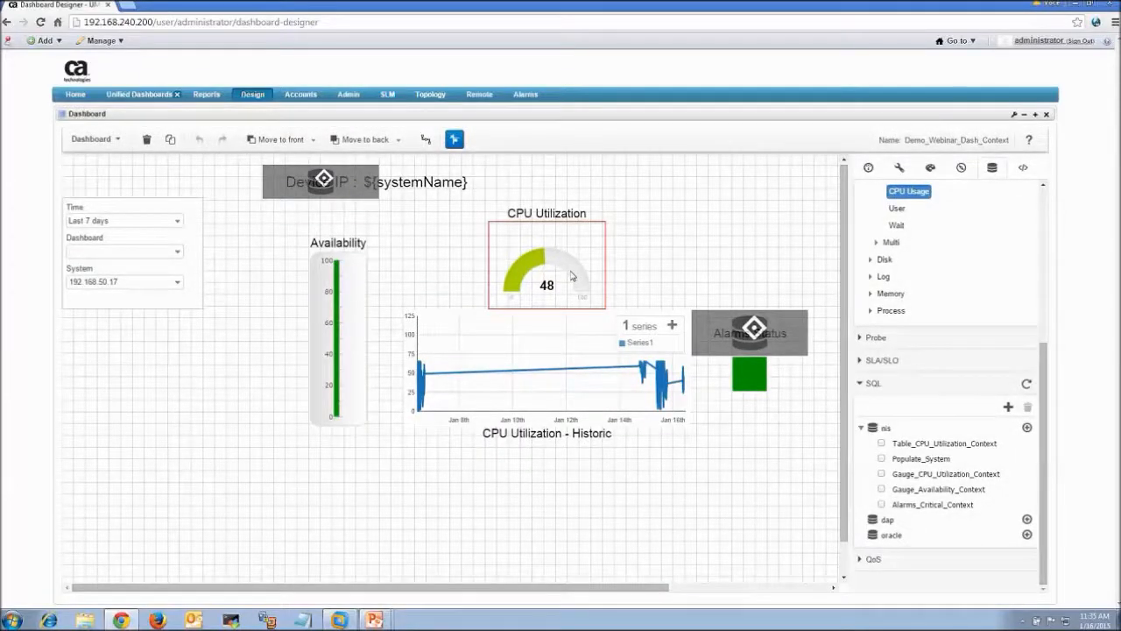
pyautogui.click(934, 474)
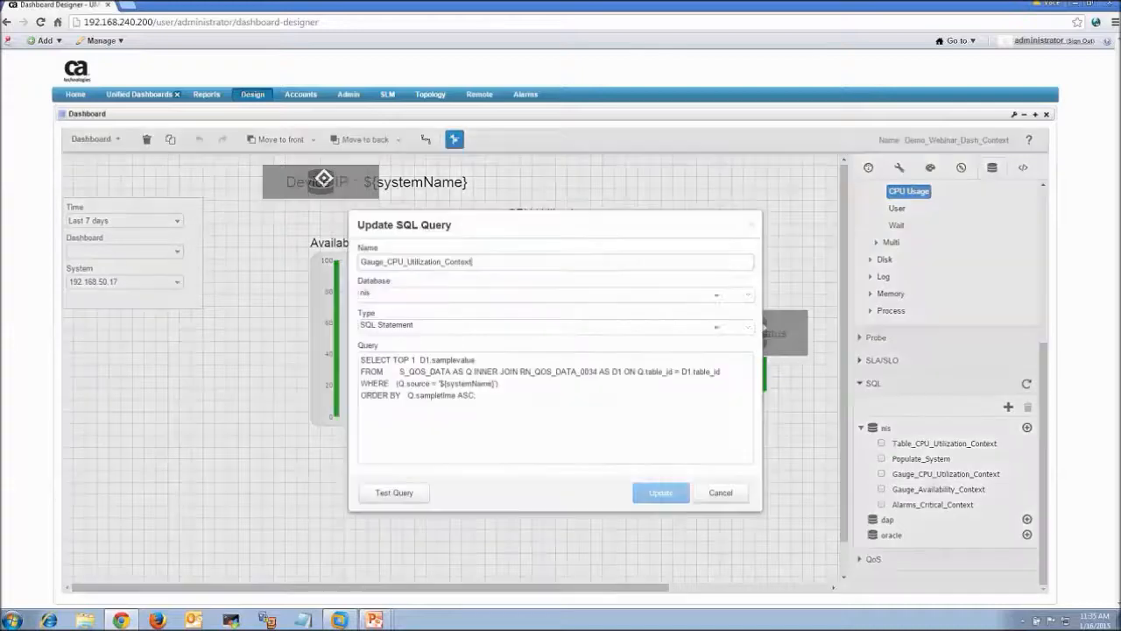
pyautogui.click(395, 359)
pyautogui.moveTo(408, 359); pyautogui.dragTo(417, 360)
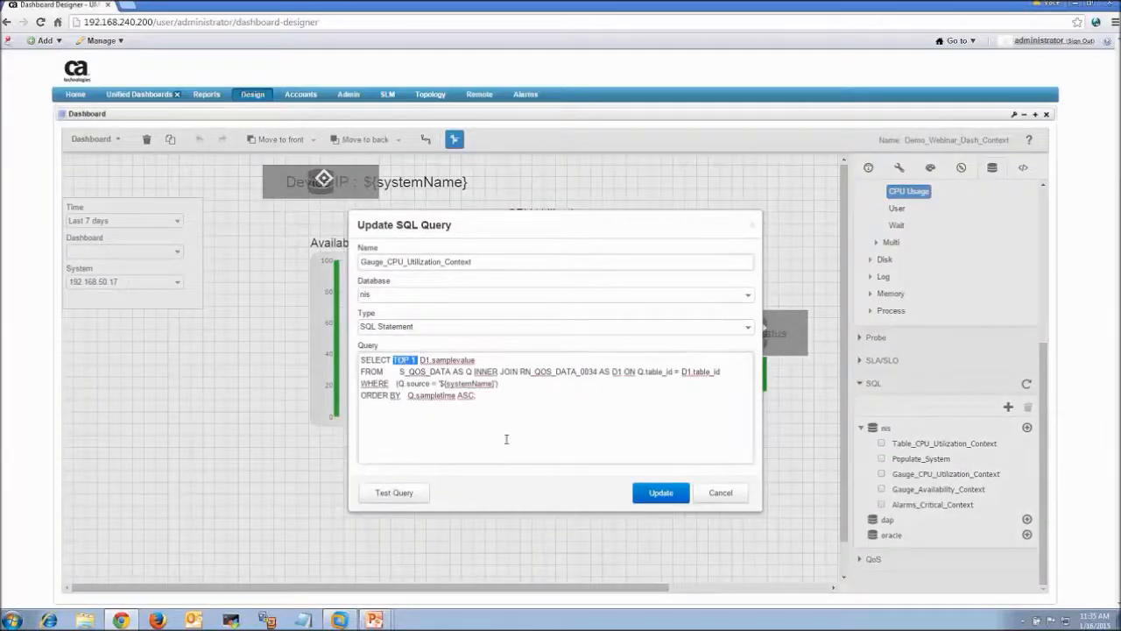
pyautogui.click(721, 494)
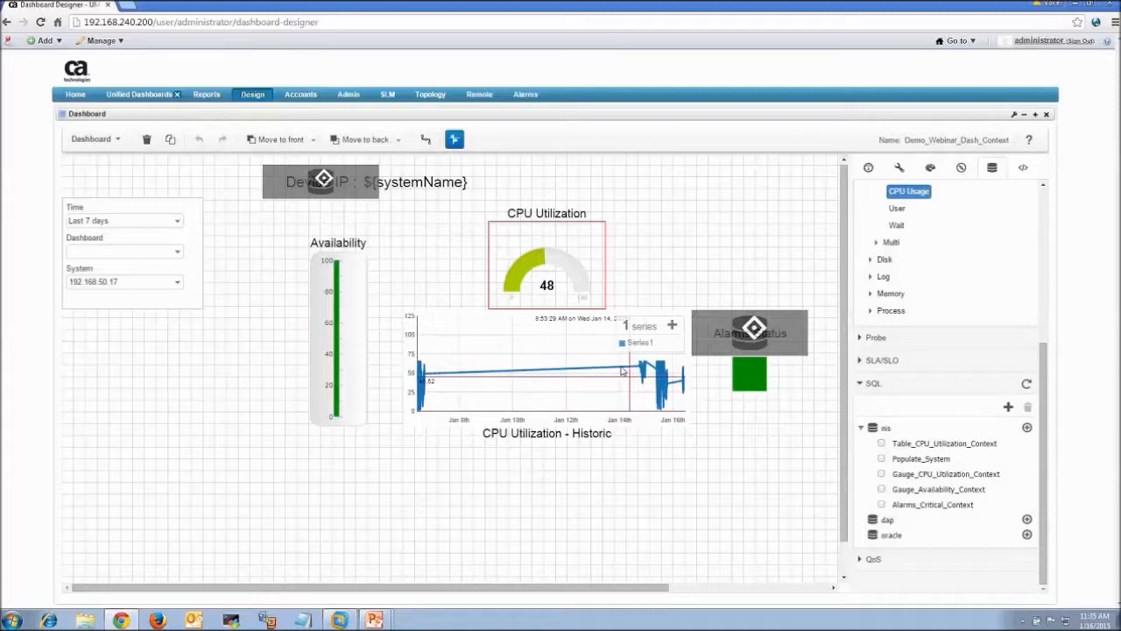
pyautogui.click(962, 490)
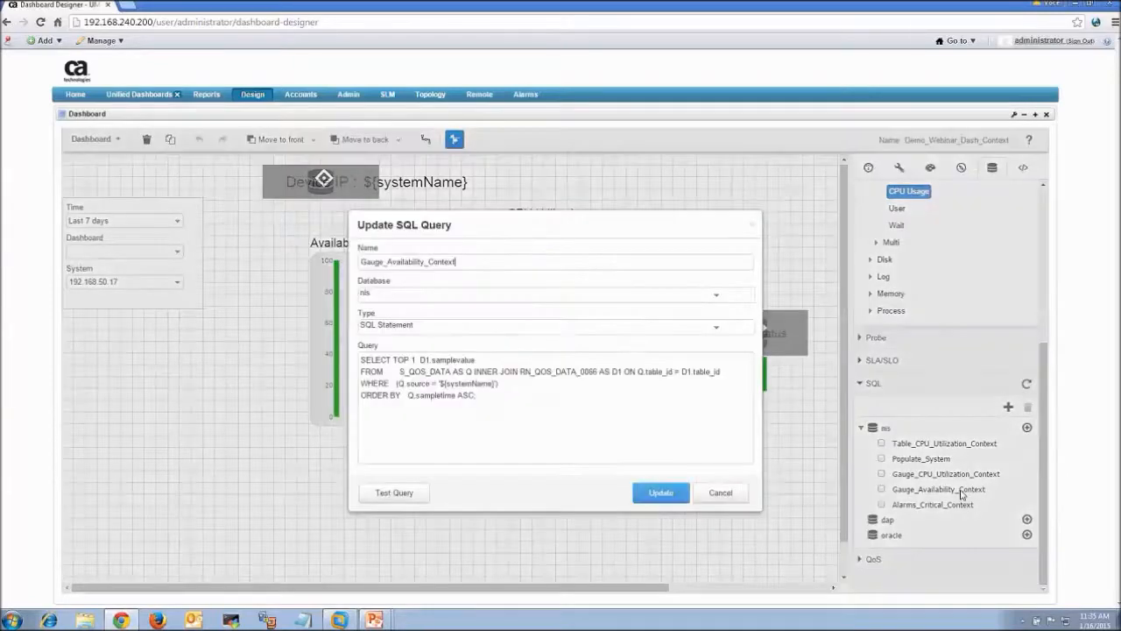
pyautogui.click(396, 360)
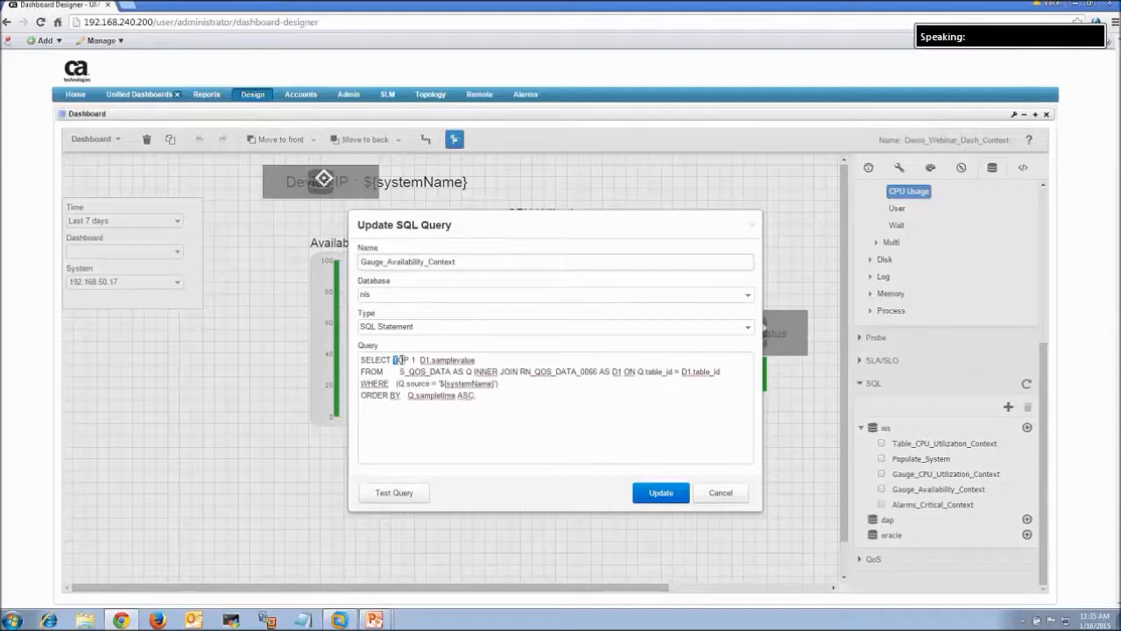
pyautogui.doubleClick(400, 360)
pyautogui.click(485, 431)
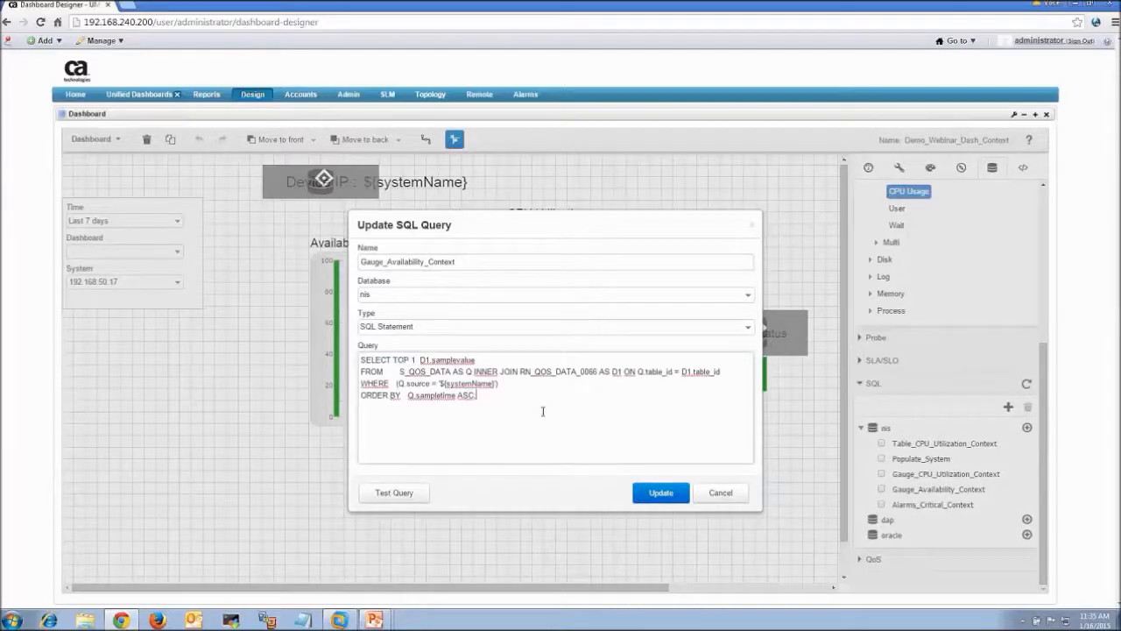
pyautogui.click(720, 494)
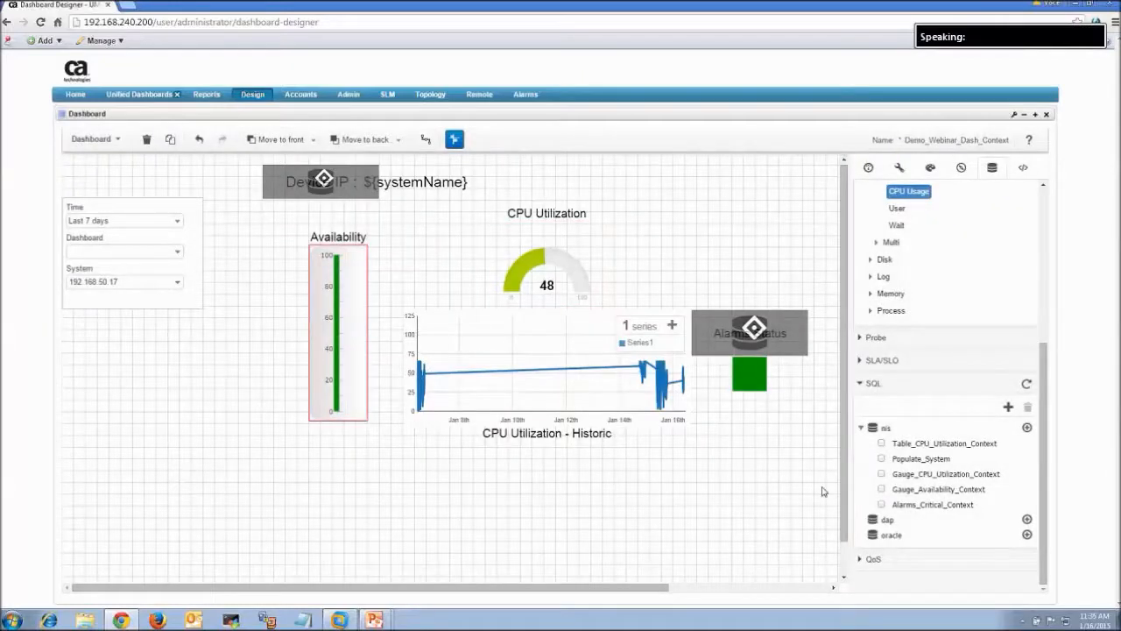
# Test the Alarms_Critical_Context query, confirm it returns 0, and close it unchanged
pyautogui.click(949, 510)
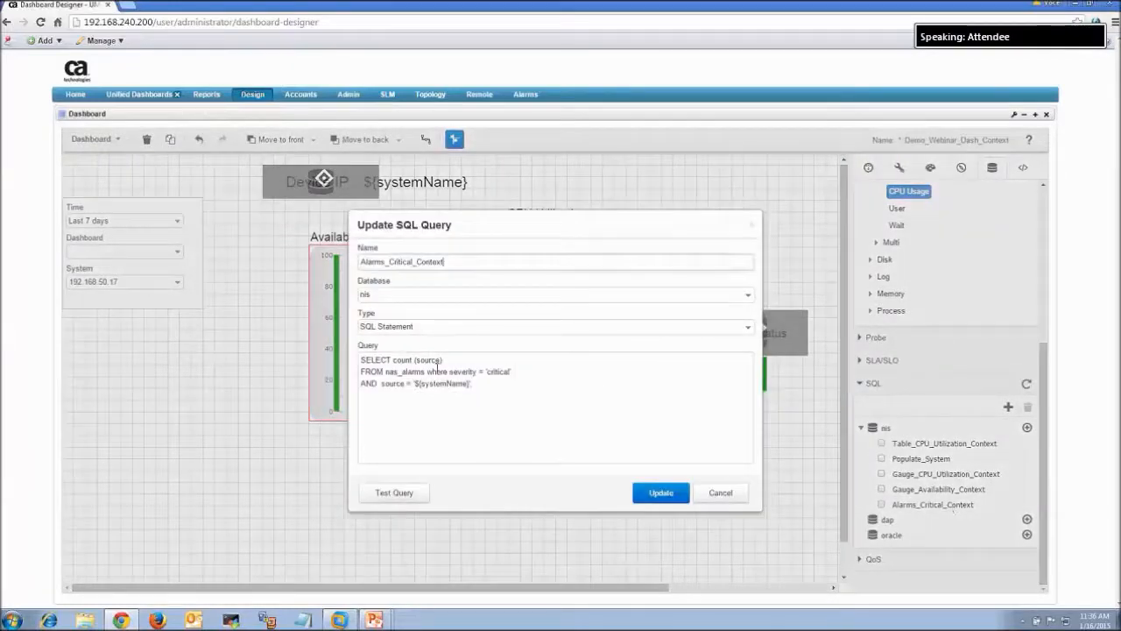
pyautogui.moveTo(393, 360); pyautogui.dragTo(487, 372)
pyautogui.click(503, 387)
pyautogui.click(492, 400)
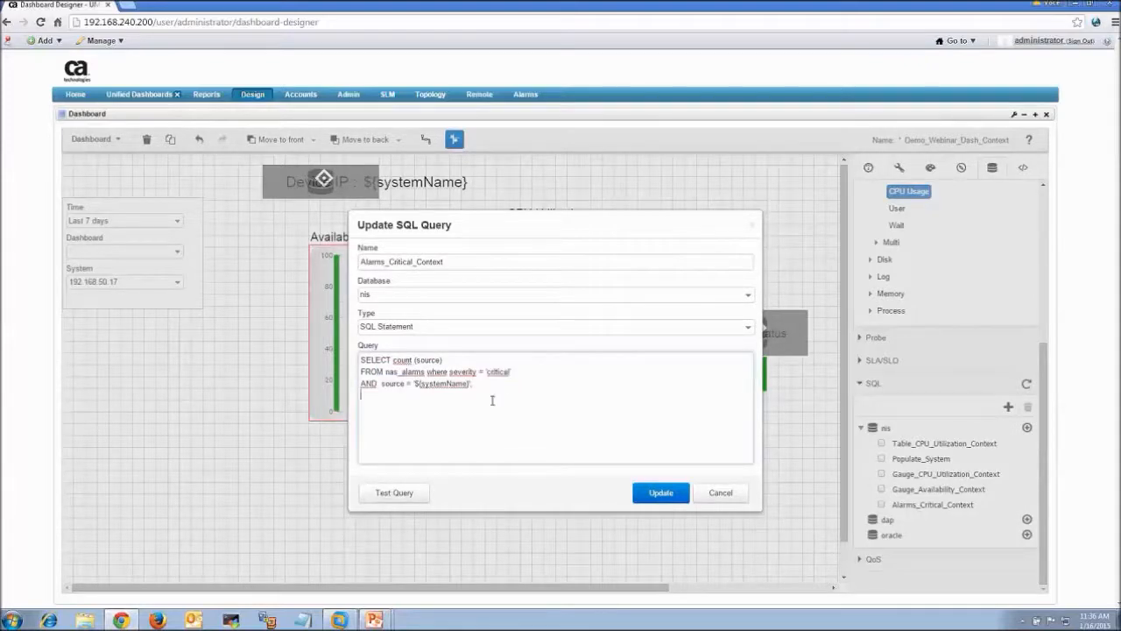
pyautogui.doubleClick(495, 372)
pyautogui.moveTo(461, 378); pyautogui.dragTo(412, 384)
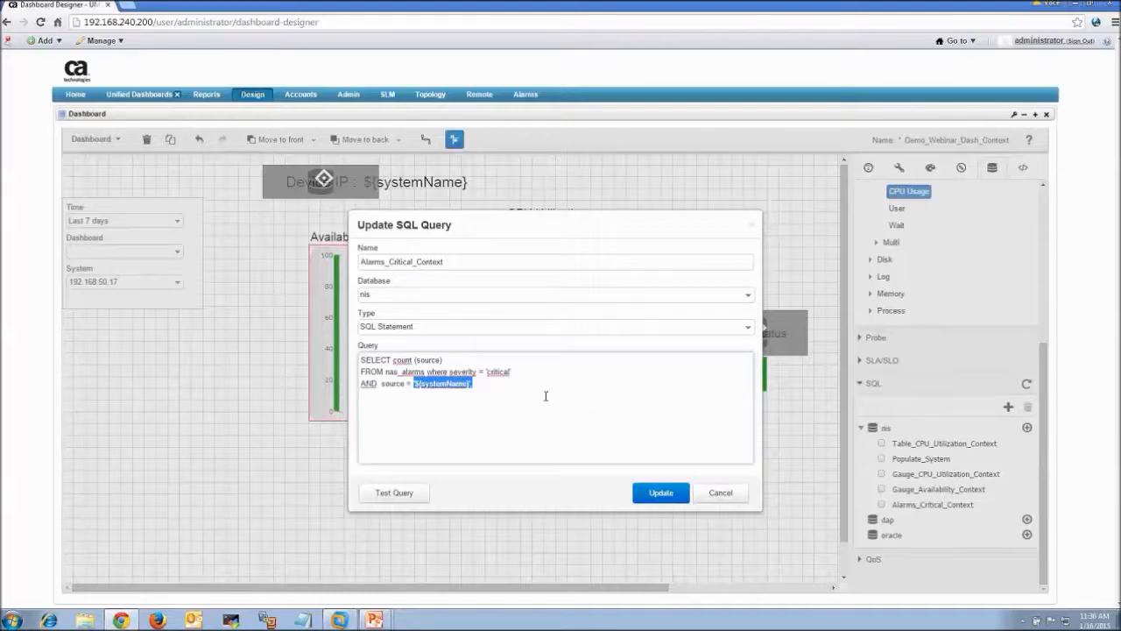
pyautogui.click(399, 493)
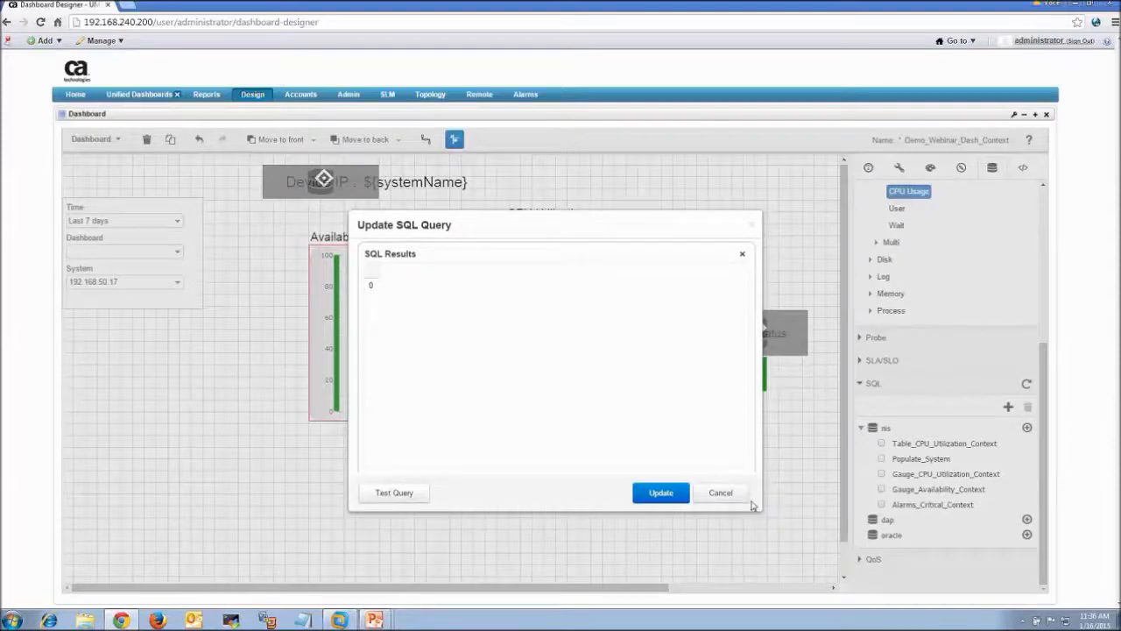
pyautogui.click(720, 493)
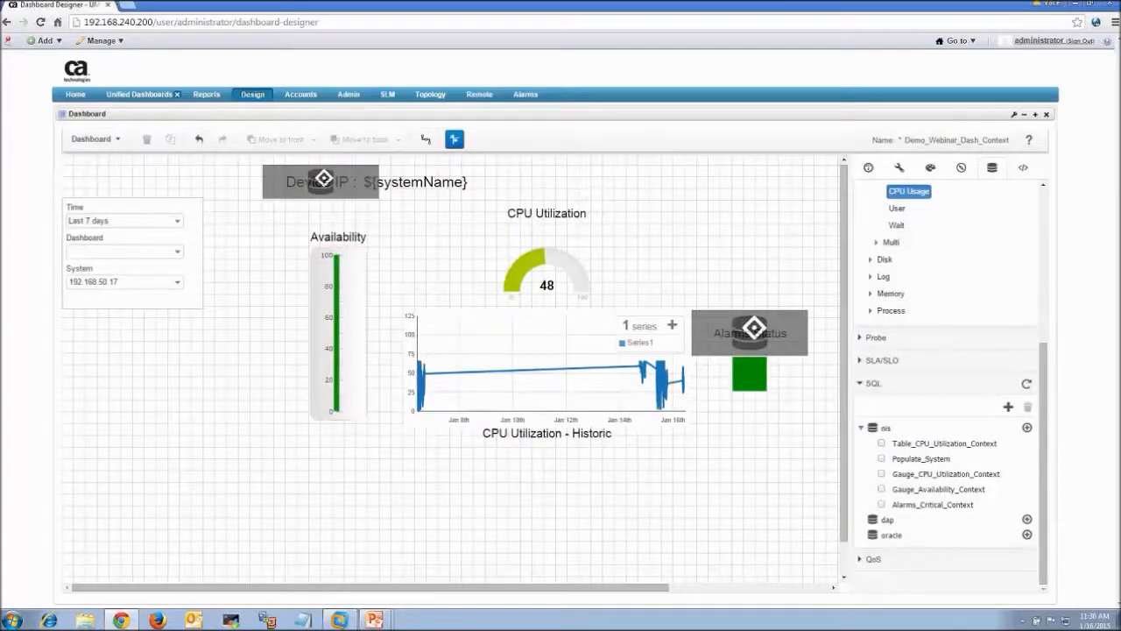
# Save the Demo_Webinar_Dash_Context dashboard
pyautogui.click(107, 142)
pyautogui.click(103, 211)
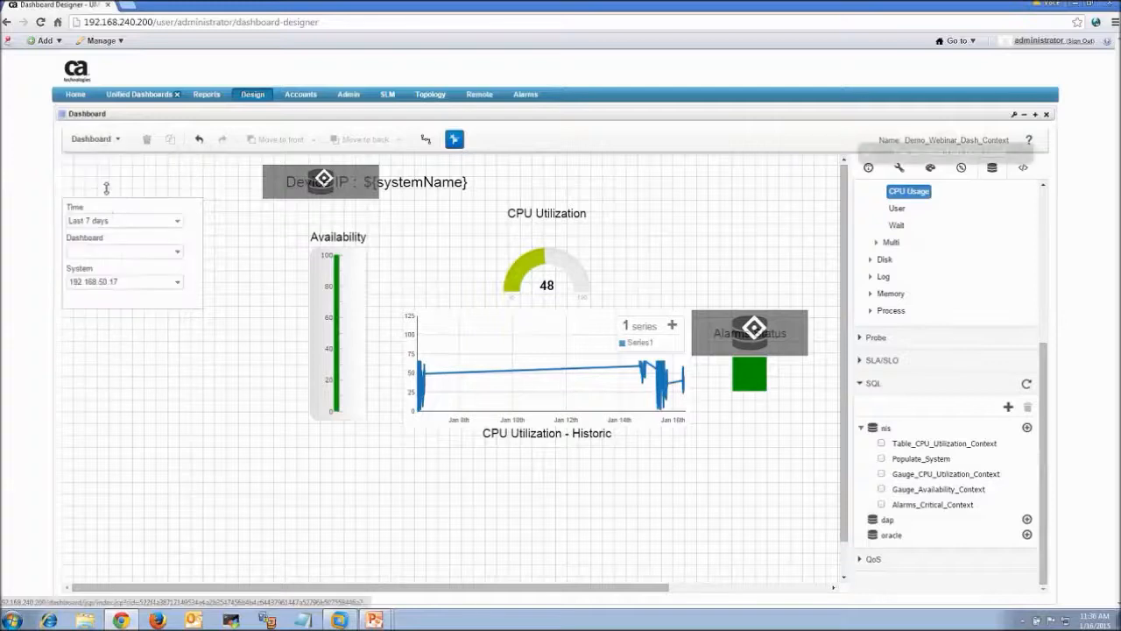
pyautogui.click(106, 142)
# Run the dashboard in live view, keeping device 192.168.50.17 selected
pyautogui.click(121, 337)
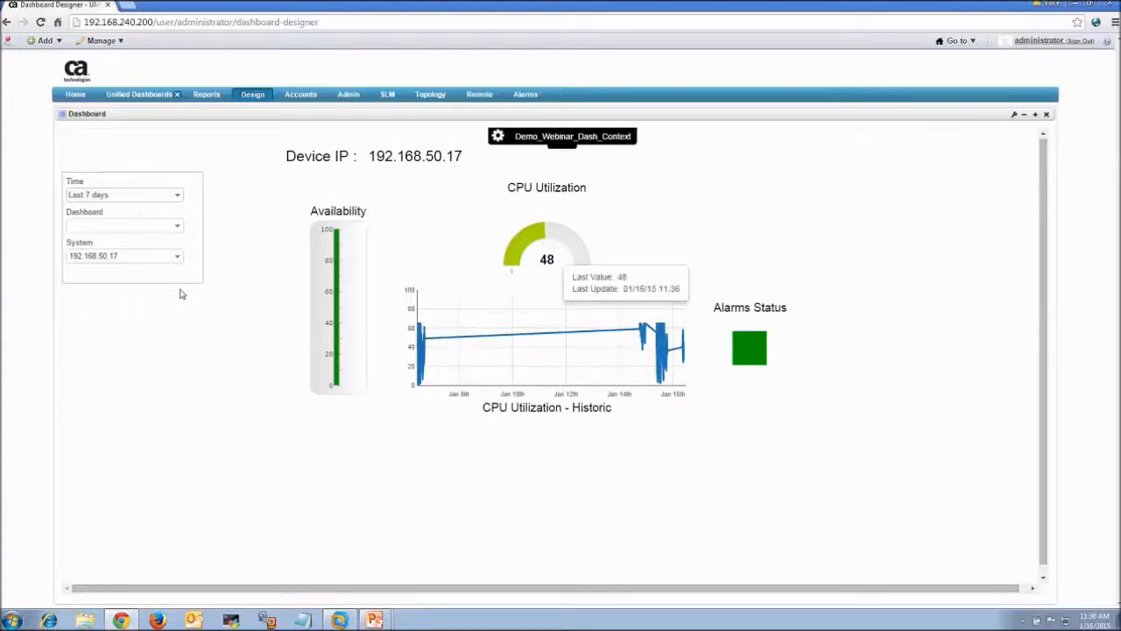
pyautogui.click(178, 257)
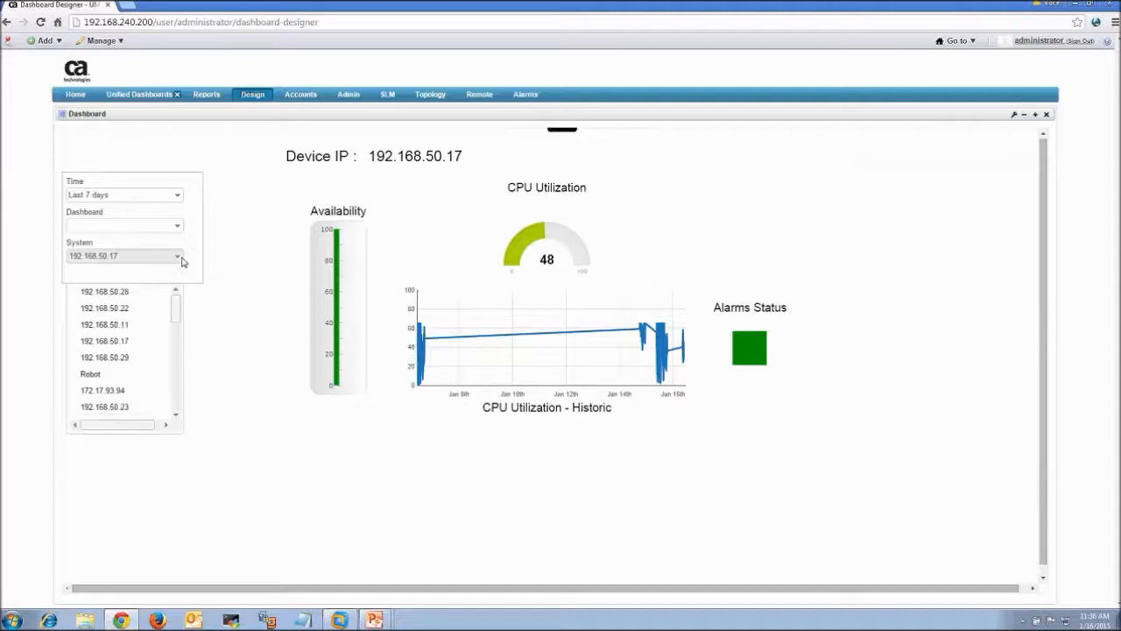
pyautogui.click(181, 257)
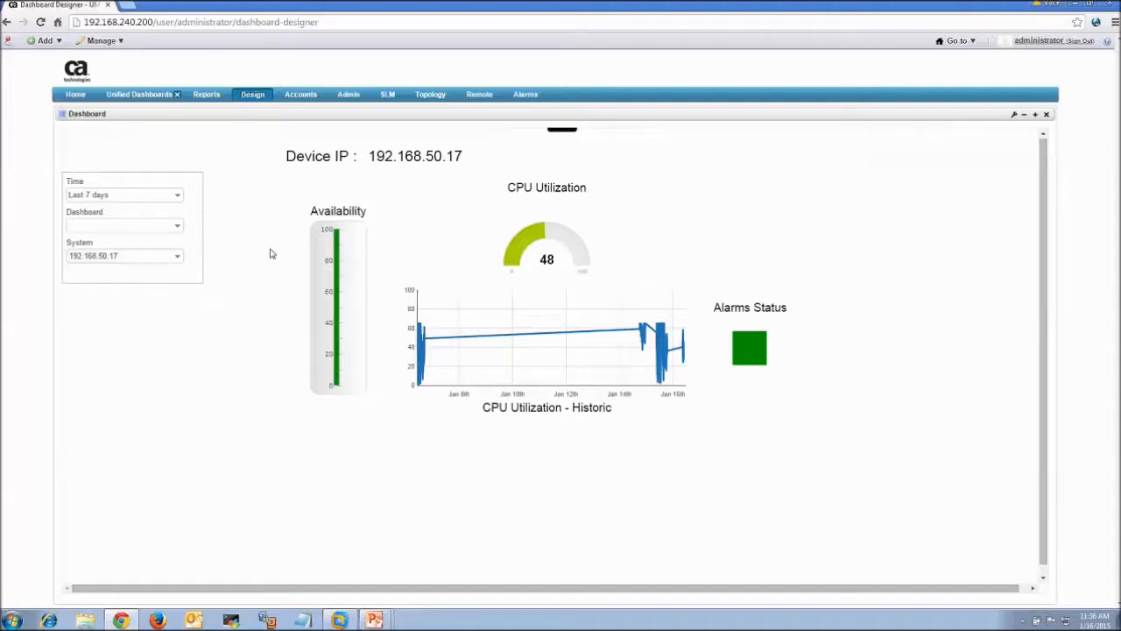